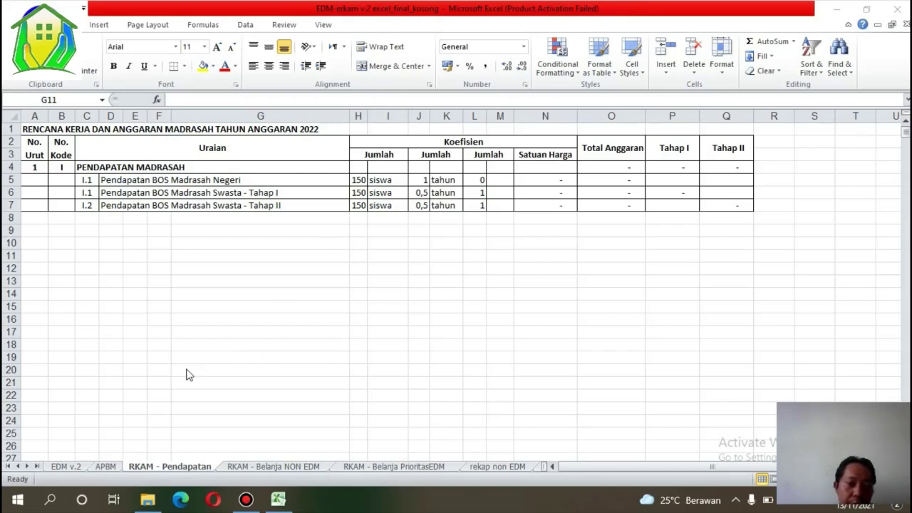
Step: Look through the APBM, RKAM - Pendapatan, RKAM - Belanja NON EDM and RKAM - Belanja PrioritasEDM sheets
left_click(67, 470)
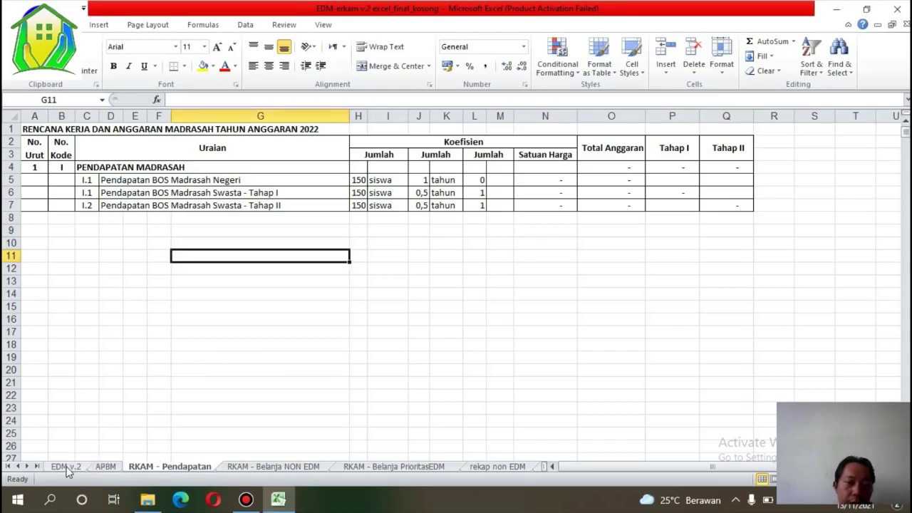
left_click(106, 467)
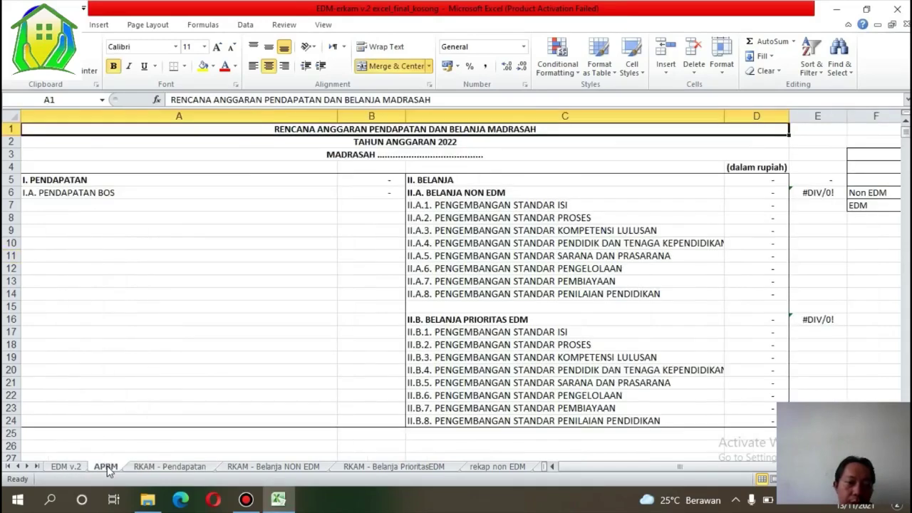
left_click(154, 466)
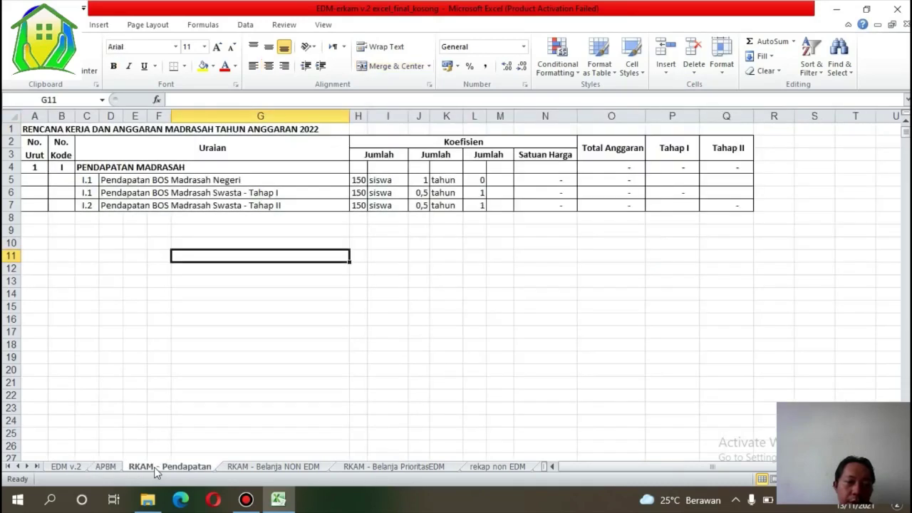
left_click(262, 466)
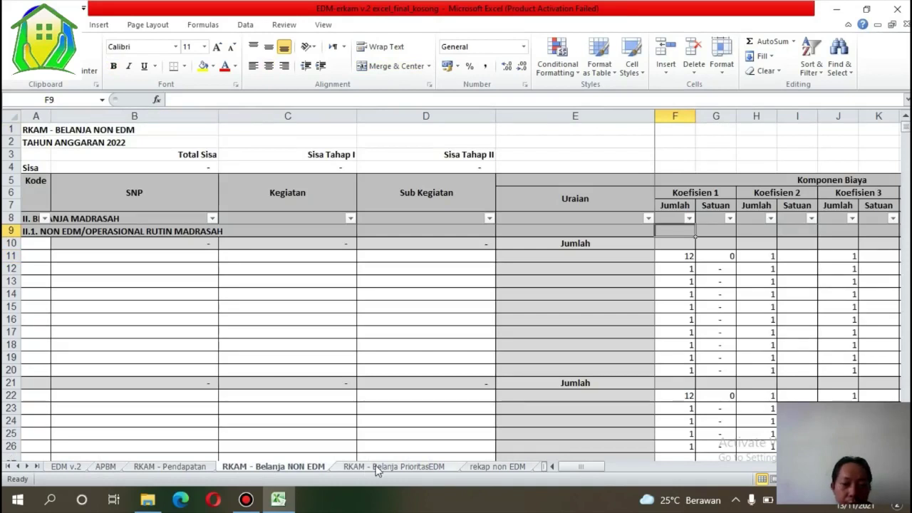
key("Down")
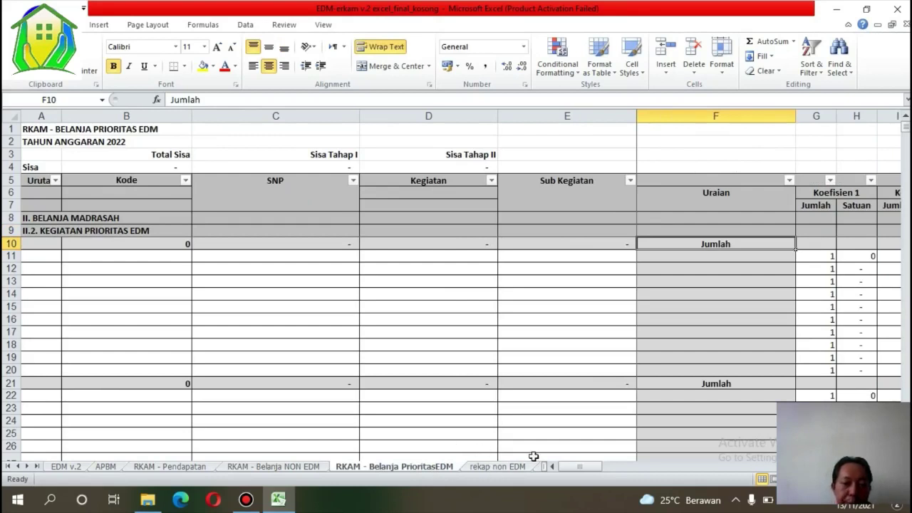
Step: Widen the sheet tab area to expose the rekap Prioritas EDM, bobot and daftar sub kegiatan sheets
left_click_drag(544, 467, 747, 466)
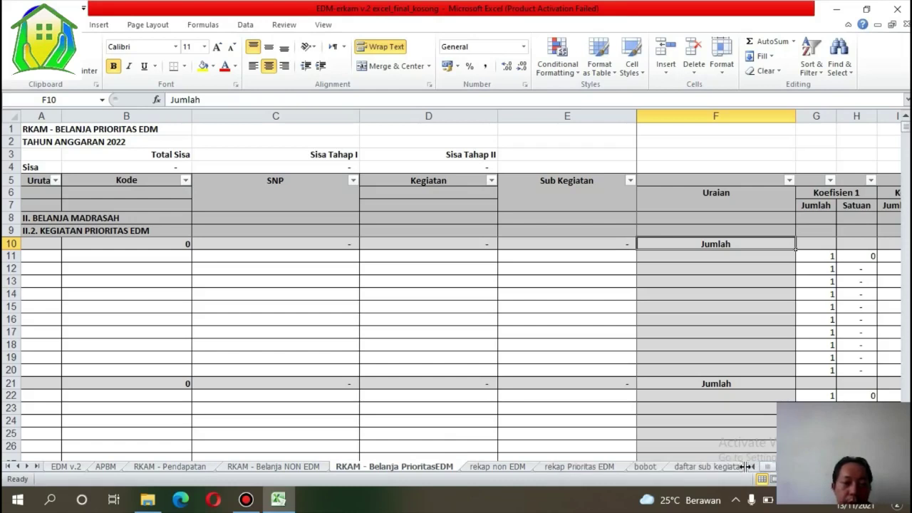
left_click_drag(747, 467, 727, 466)
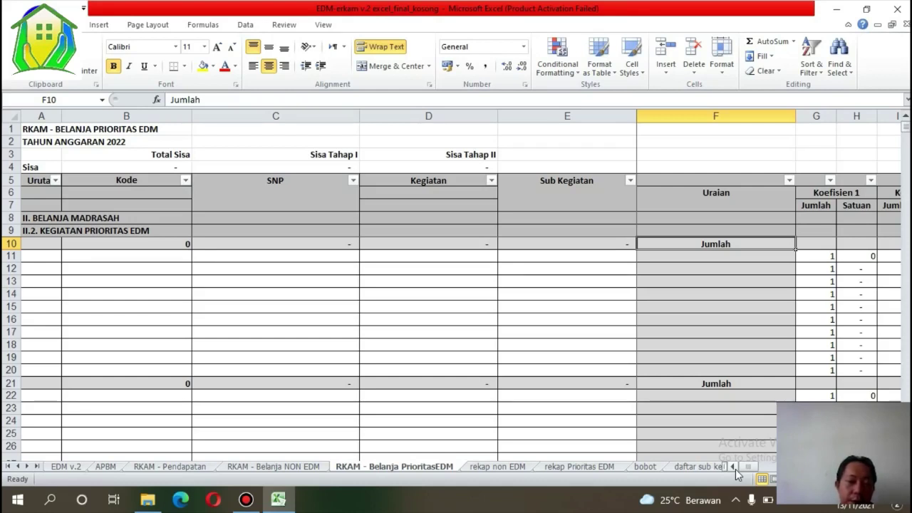
Step: Review the RKAM - Belanja NON EDM, RKAM - Belanja PrioritasEDM and APBM sheets, ending on the RKAM - Pendapatan sheet
left_click(142, 468)
left_click(254, 468)
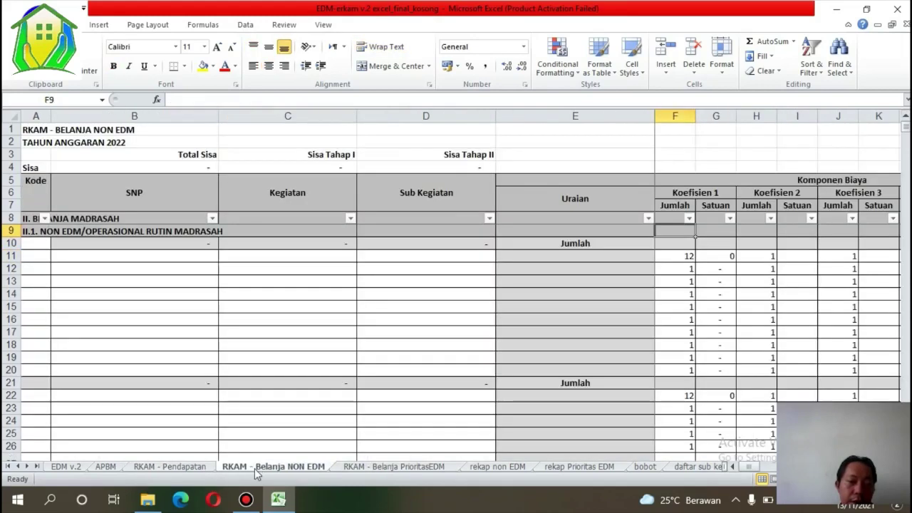
left_click(358, 470)
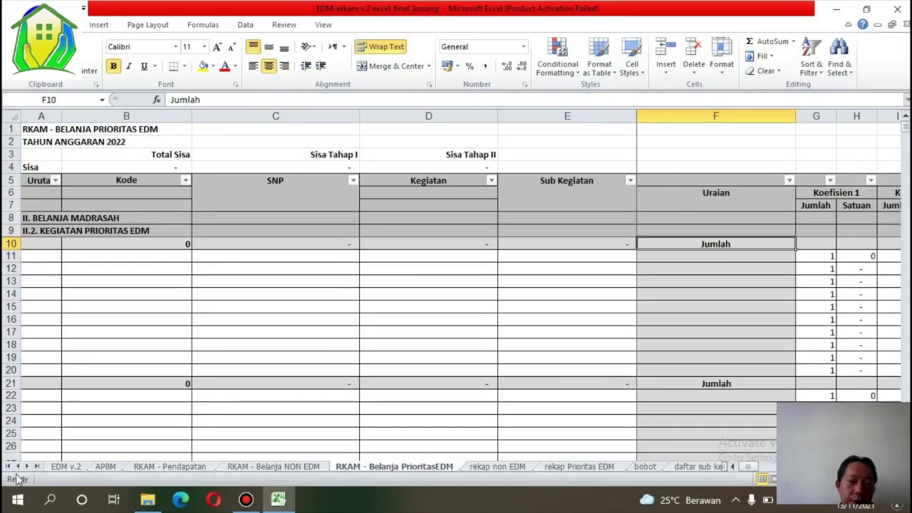
left_click(105, 465)
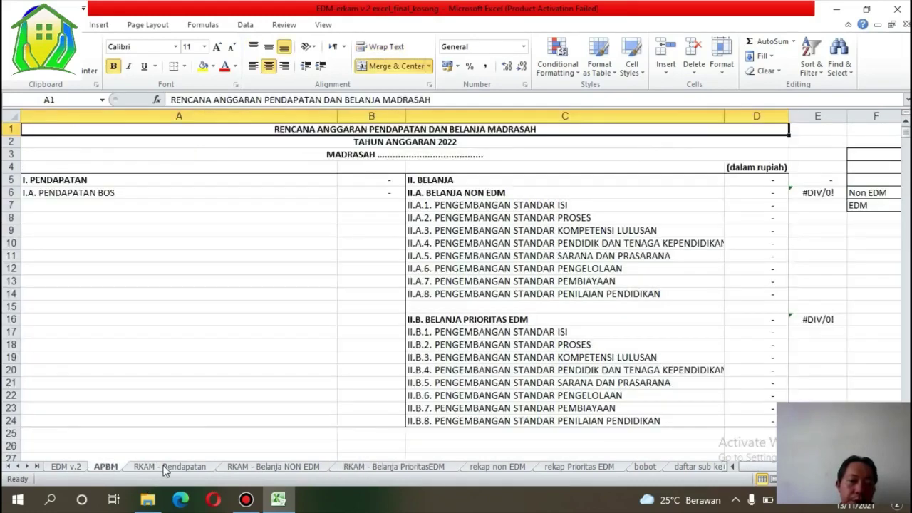
left_click(164, 468)
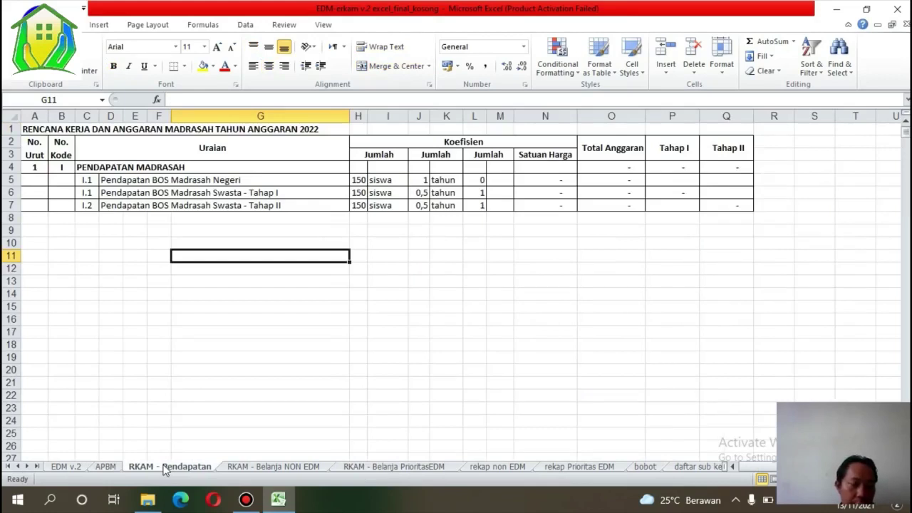
left_click(245, 388)
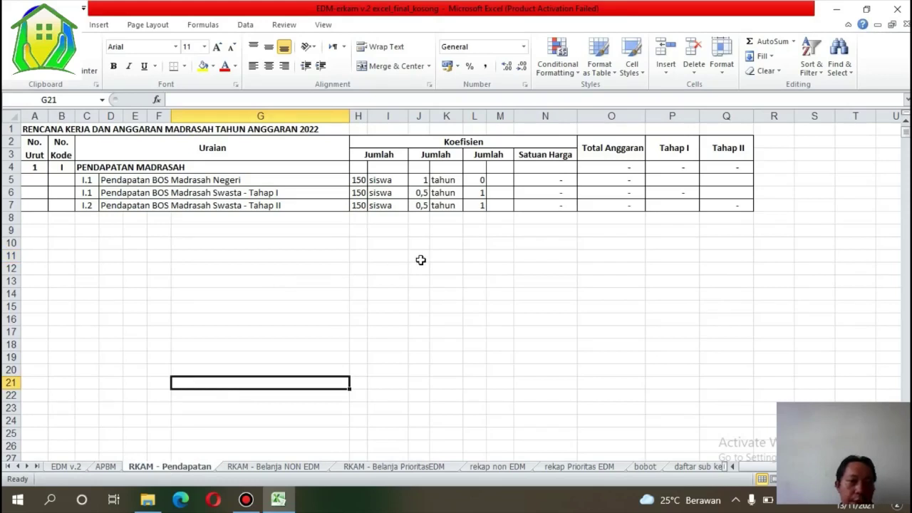
Step: Set the student count (siswa) to 0 for all three BOS income rows, cells H5 to H7
left_click(359, 181)
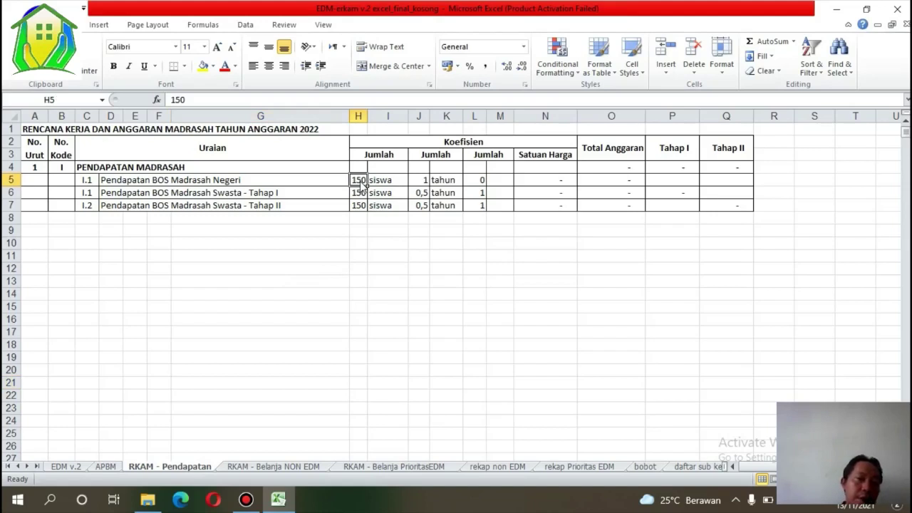
left_click(446, 358)
left_click(358, 181)
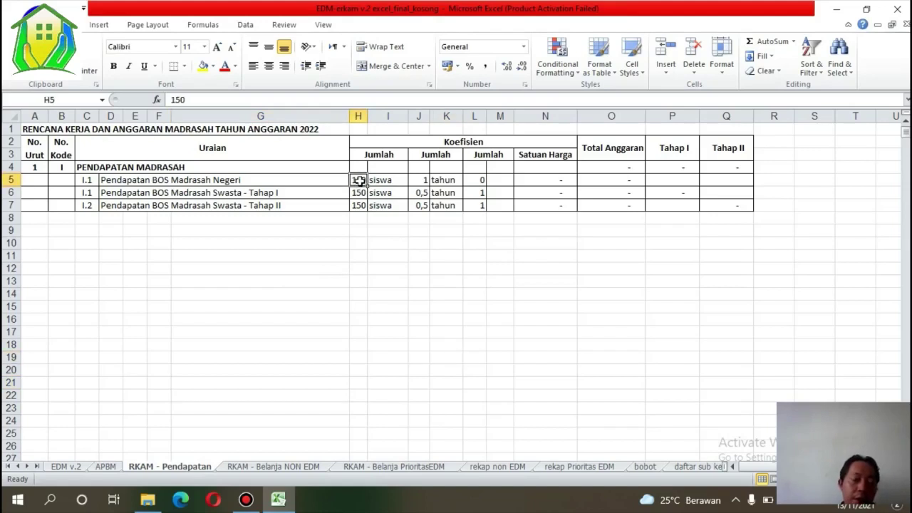
type("0")
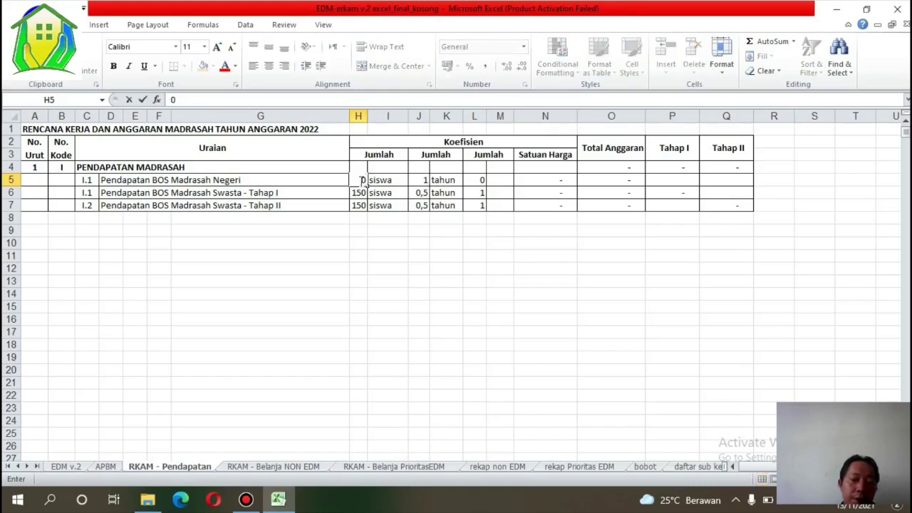
key("Return")
left_click(360, 181)
type("0")
key("Return")
type("0")
key("Return")
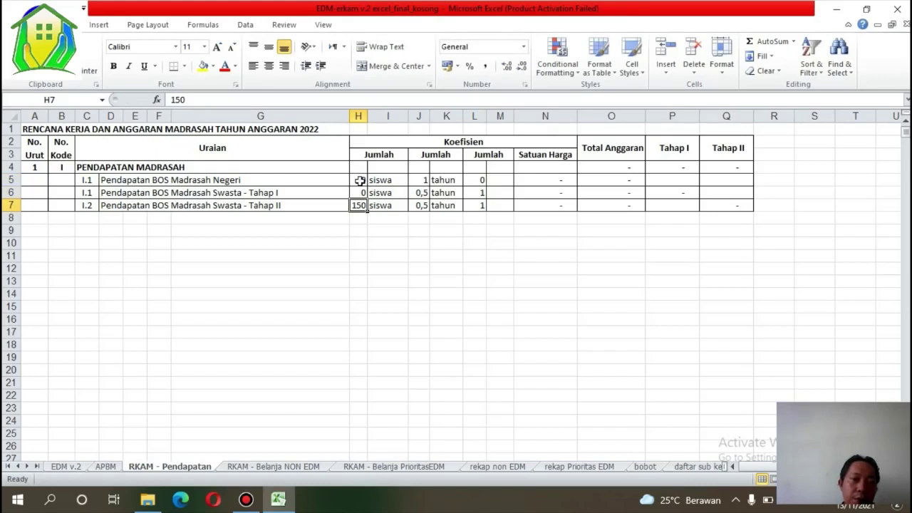
type("0")
key("Return")
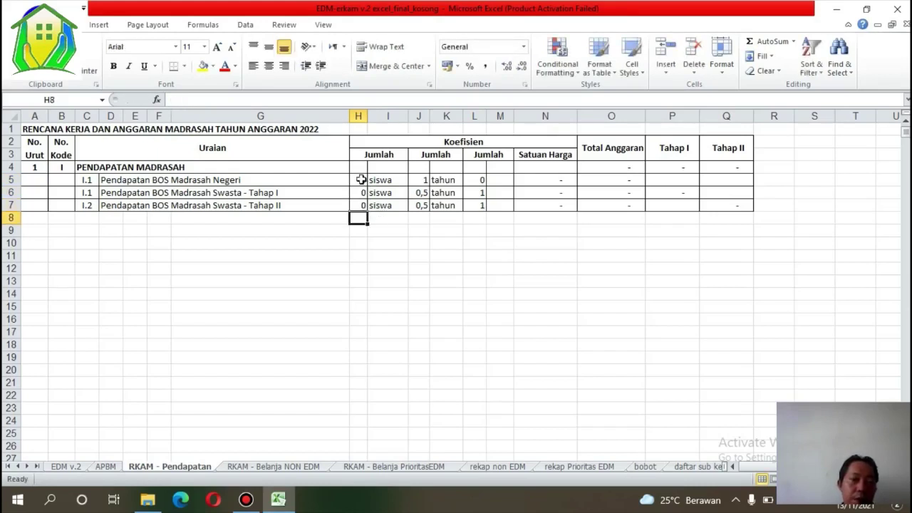
left_click(283, 269)
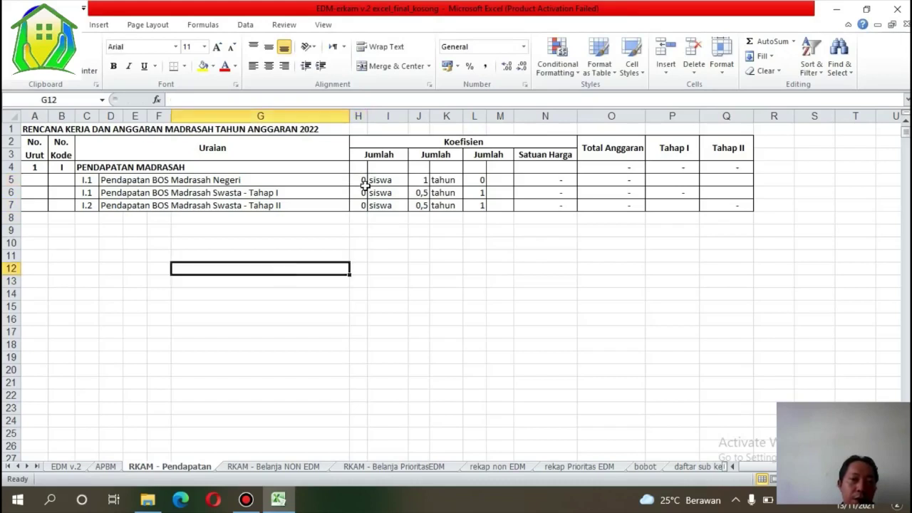
Step: Set the student count (siswa) to 150 for all three BOS income rows, cells H5 to H7
left_click(360, 180)
type("1")
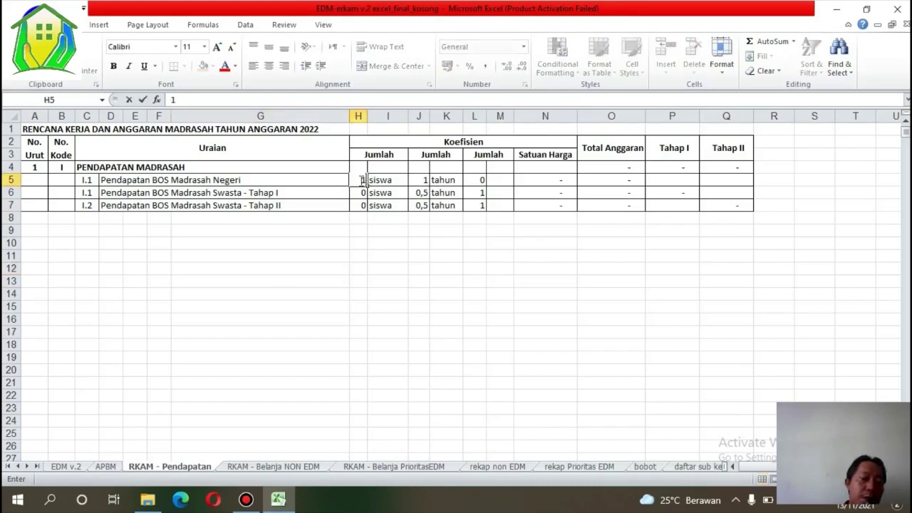
type("50")
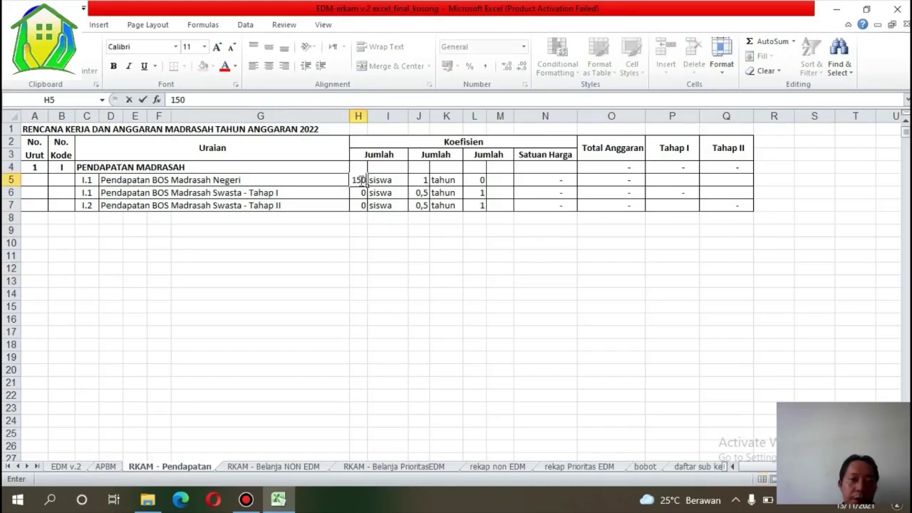
key("Return")
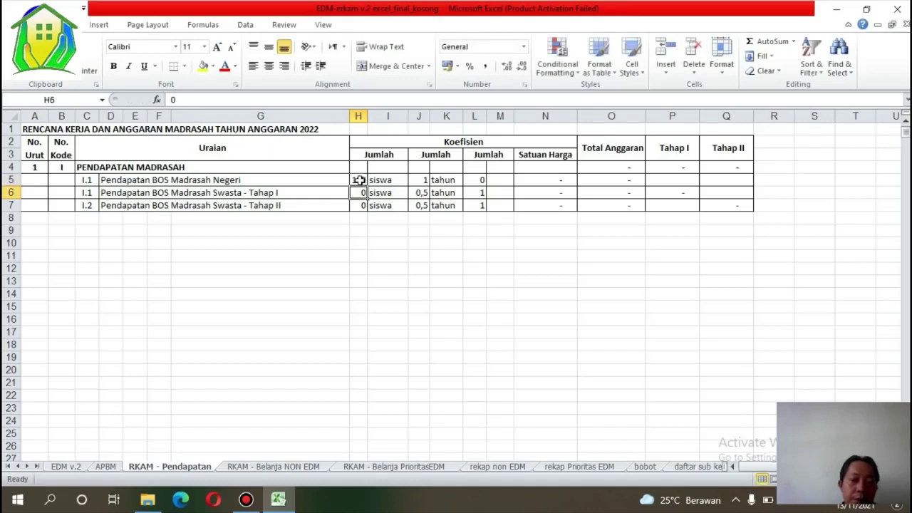
type("15")
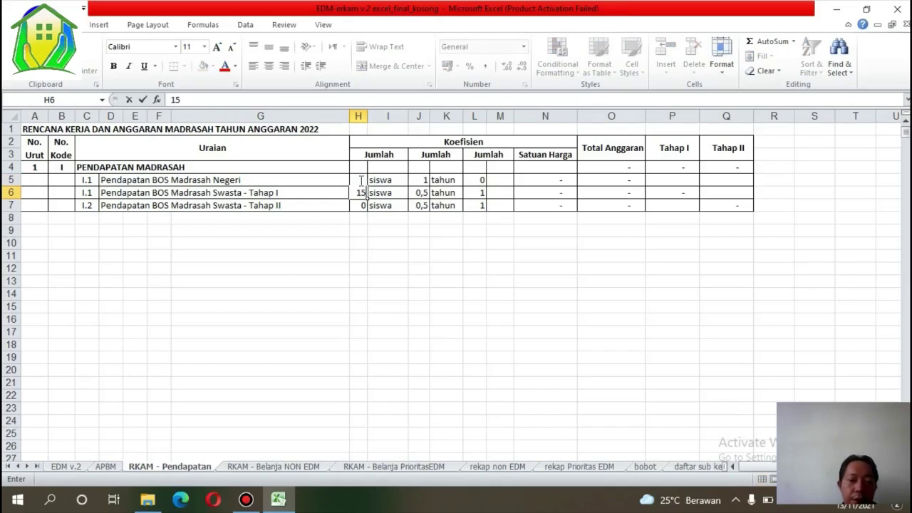
type("0")
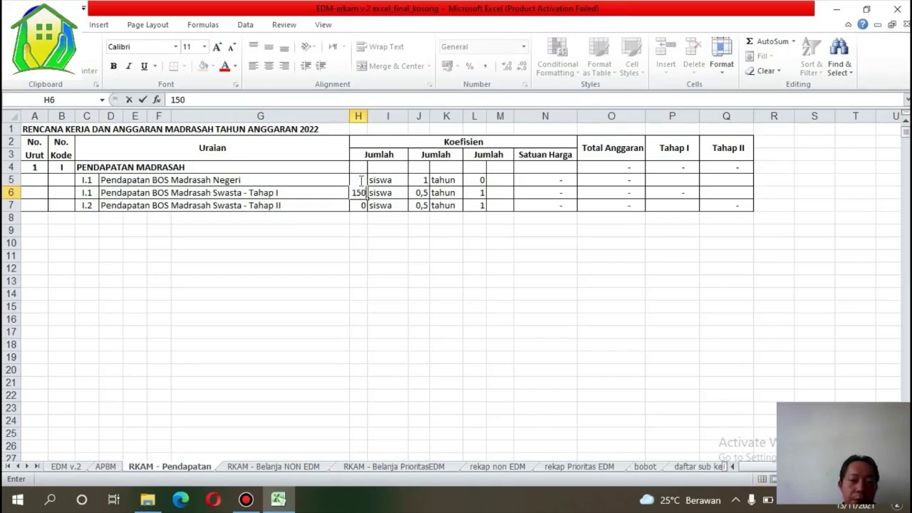
key("Return")
type("1")
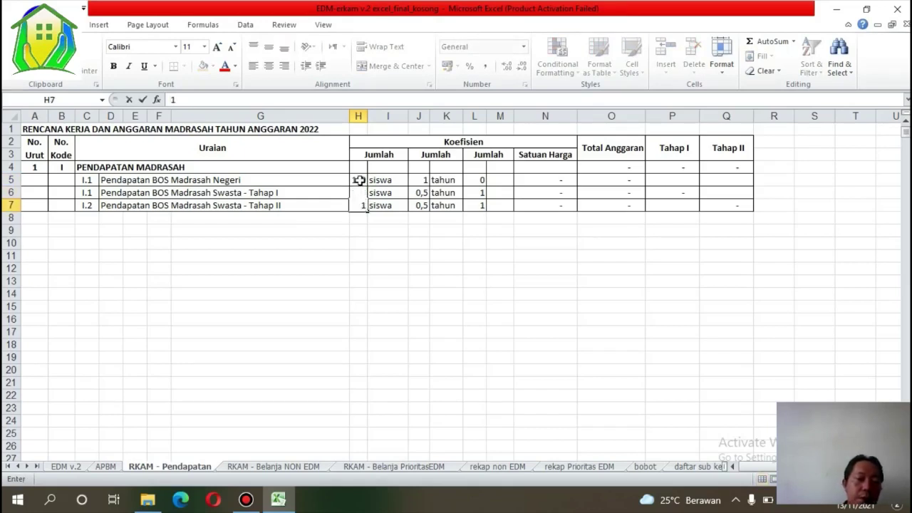
type("50")
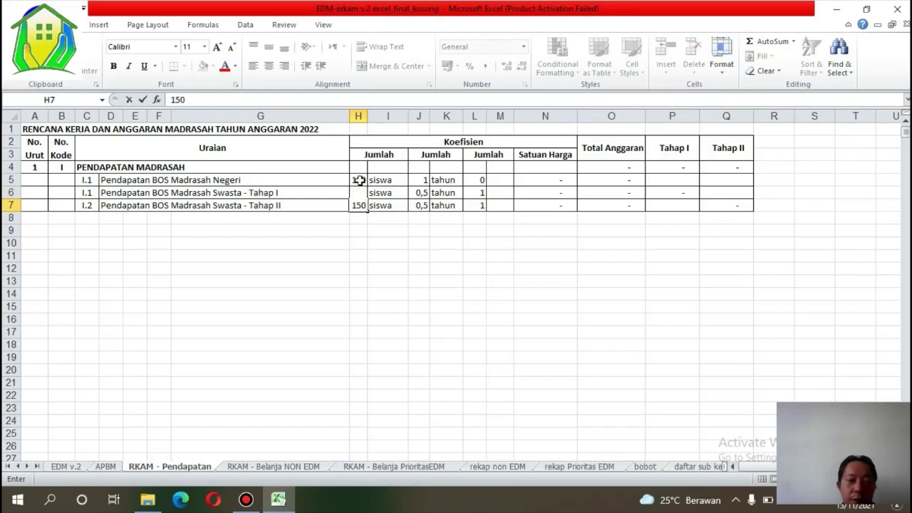
key("Return")
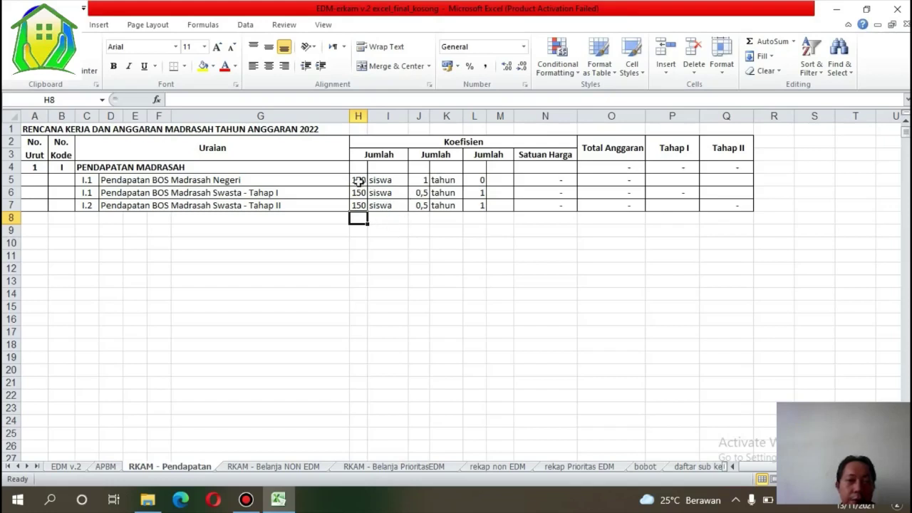
left_click(358, 182)
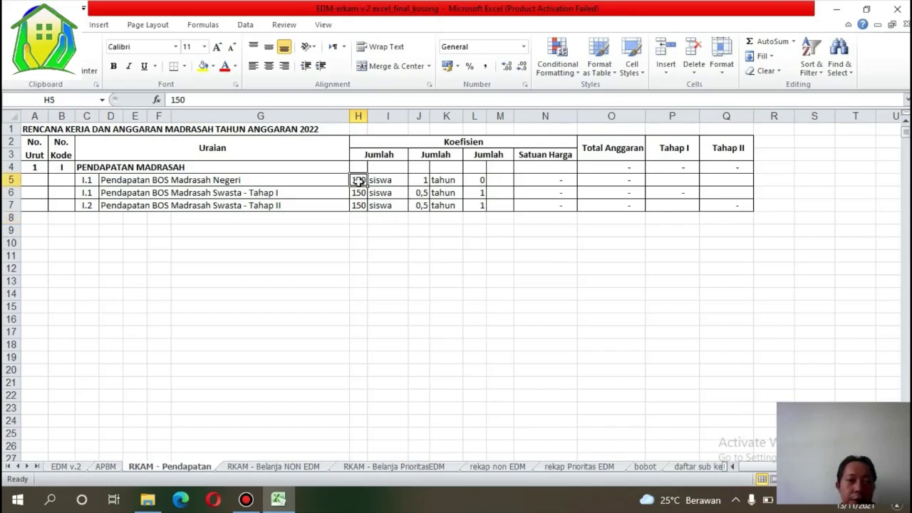
left_click(414, 264)
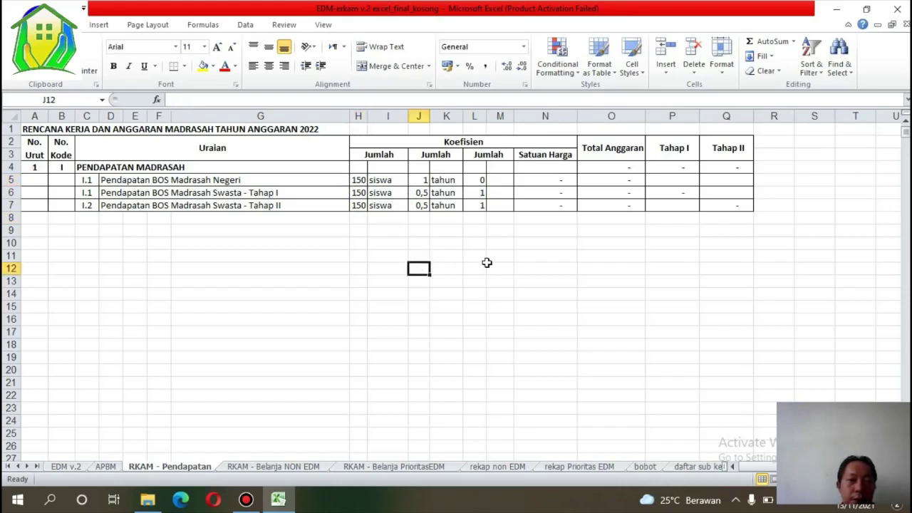
Step: Set the Satuan Harga for Pendapatan BOS Madrasah Negeri to 1100000 in cell N5
left_click(536, 178)
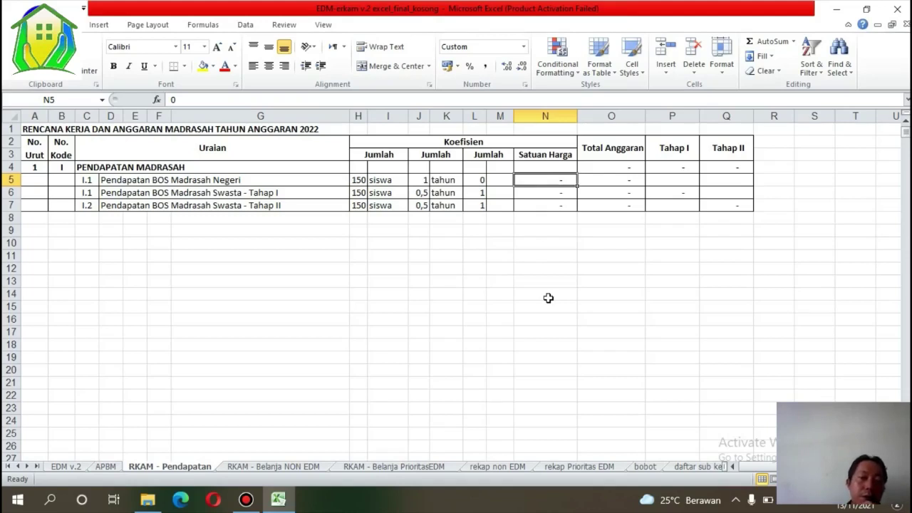
type("11")
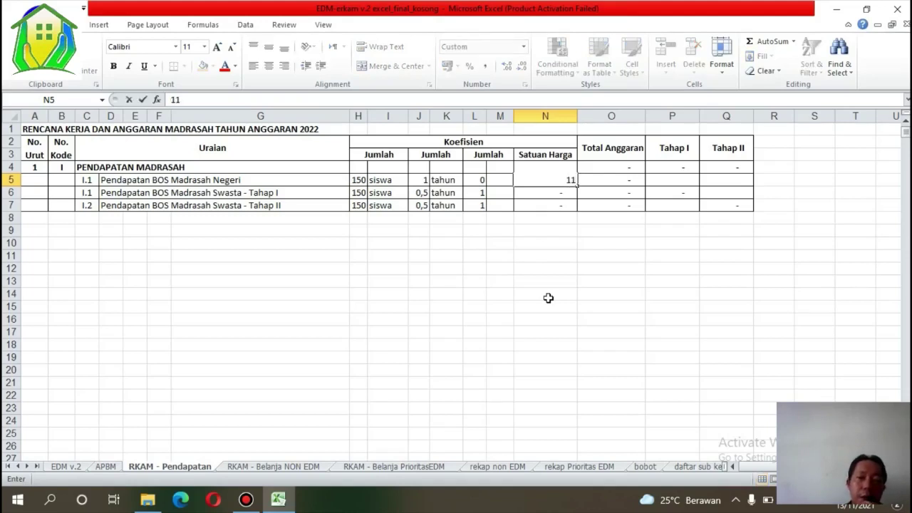
type("00")
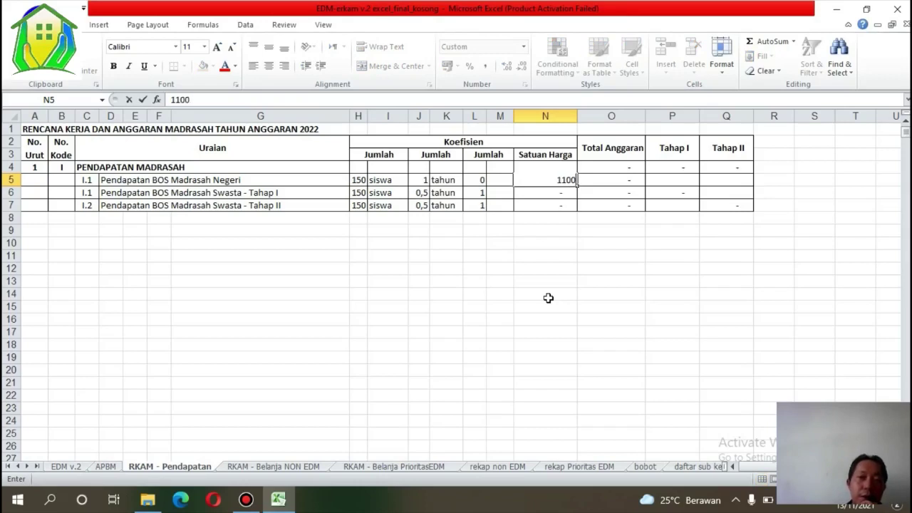
type("000")
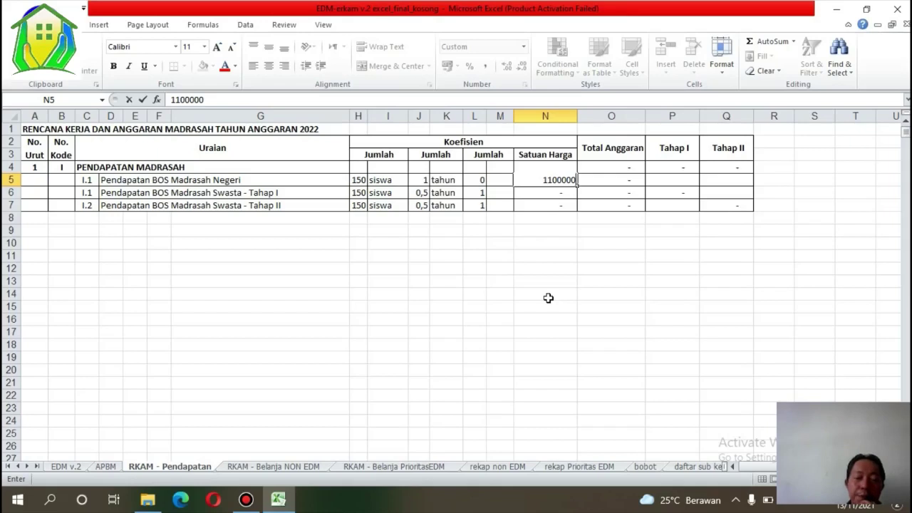
key("Return")
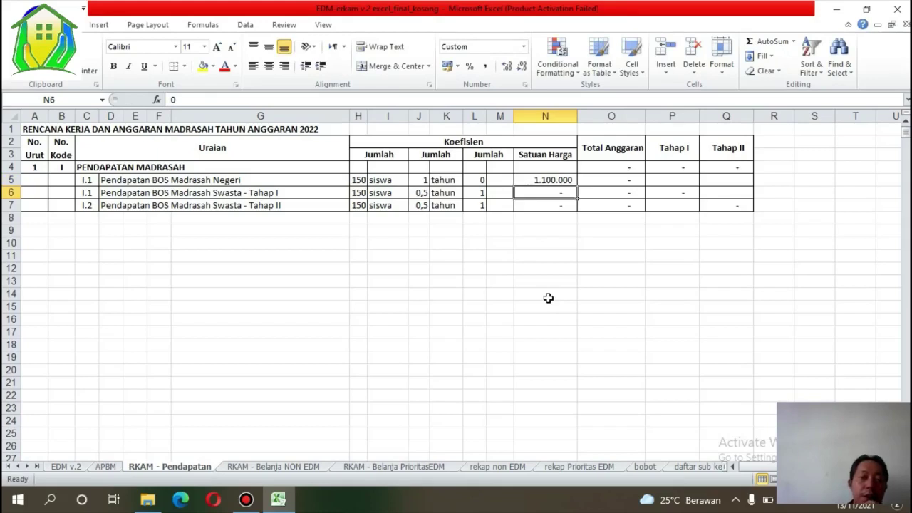
Step: Set the Satuan Harga for Pendapatan BOS Madrasah Swasta Tahap I and Tahap II to 1100000 in cells N6 and N7
type("11")
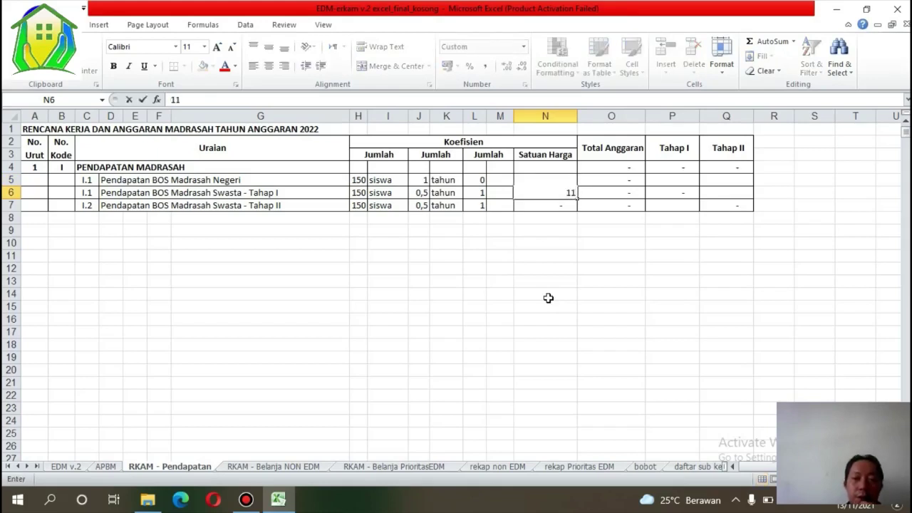
type("000")
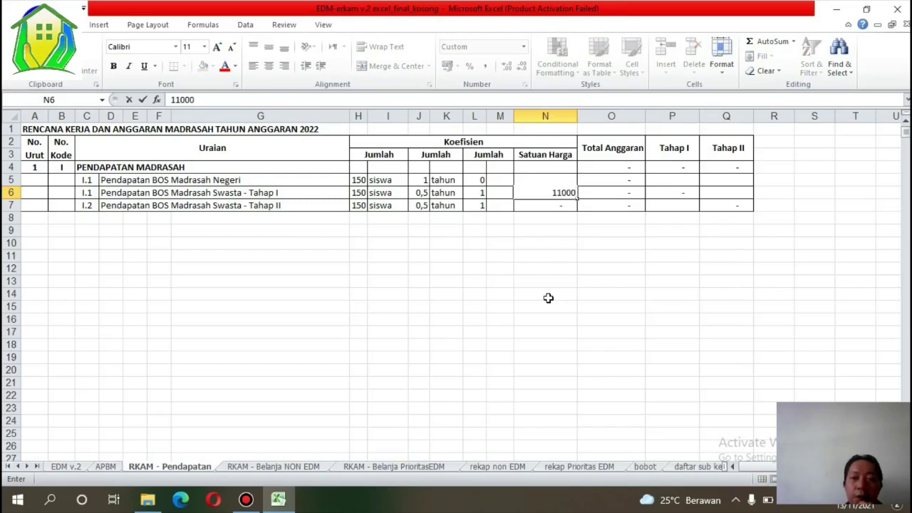
type("00")
key("Return")
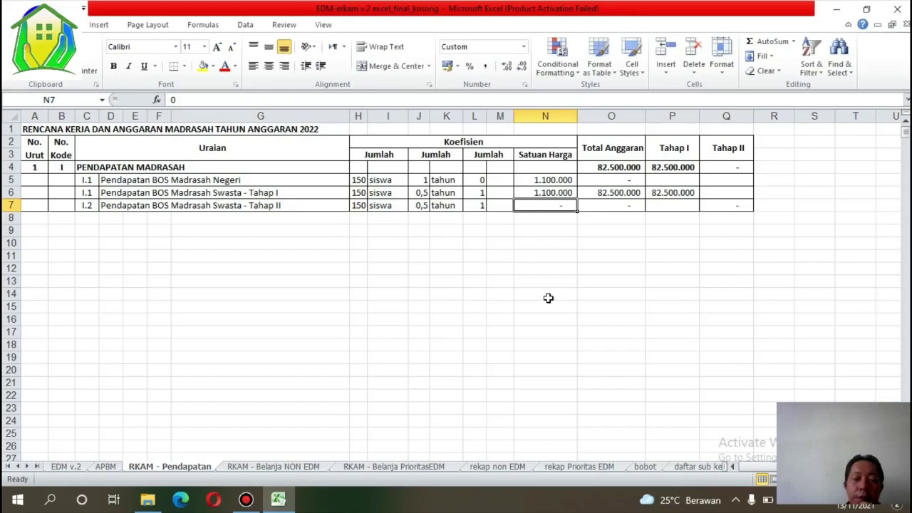
type("1100")
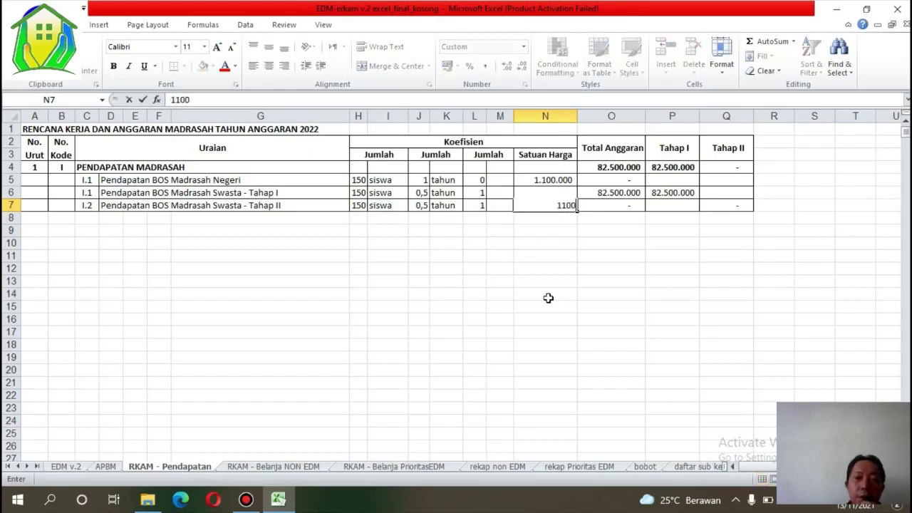
type("000")
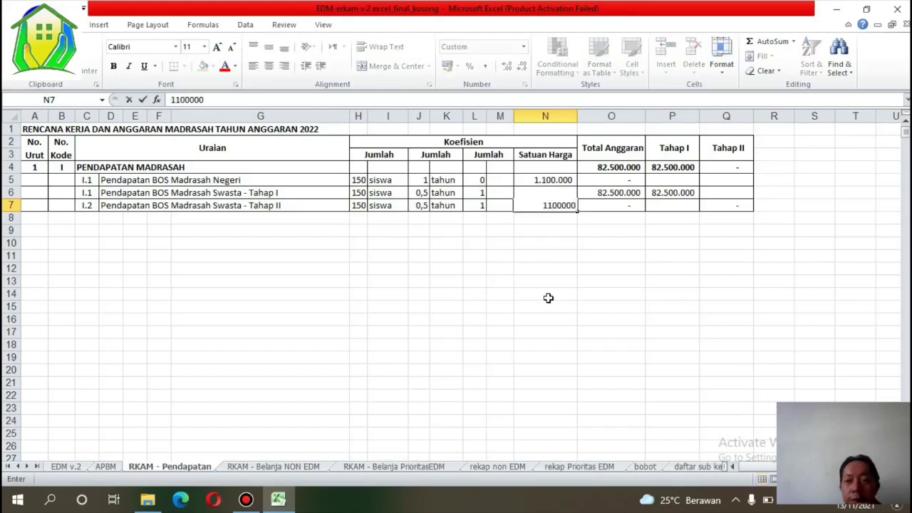
key("Return")
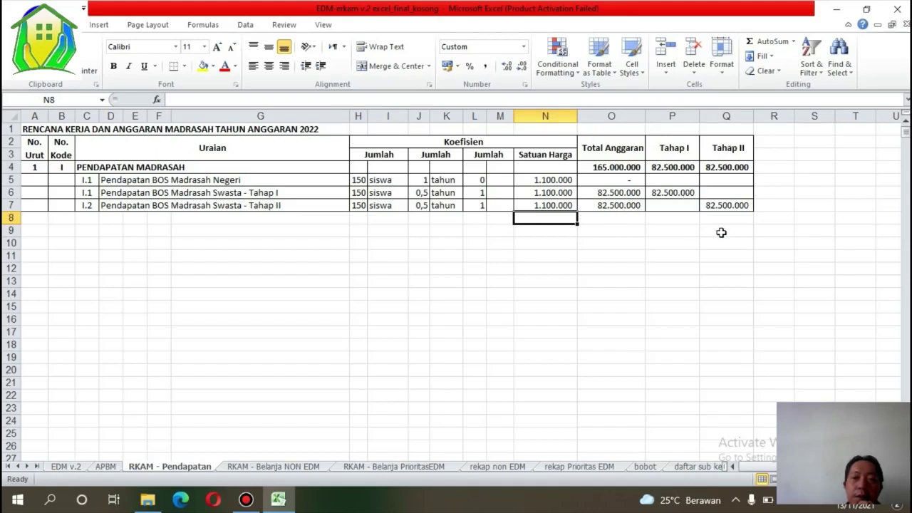
left_click_drag(720, 232, 614, 141)
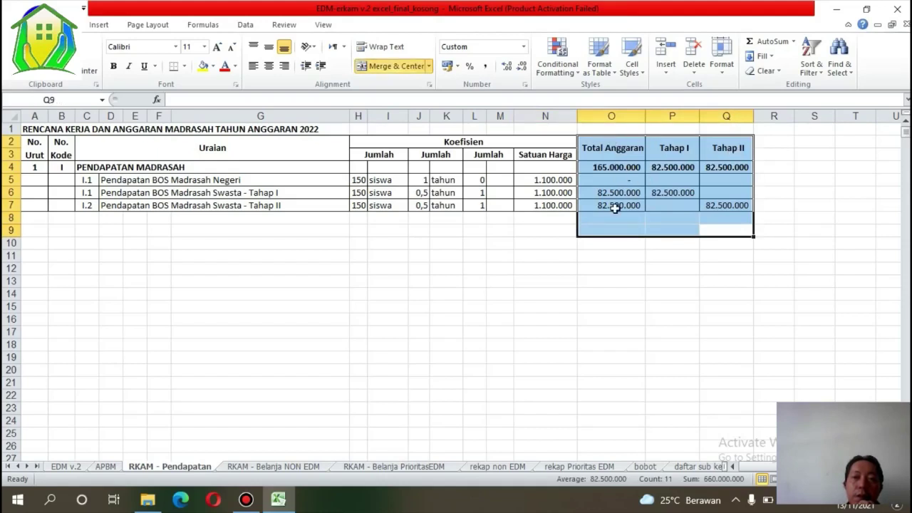
left_click(616, 253)
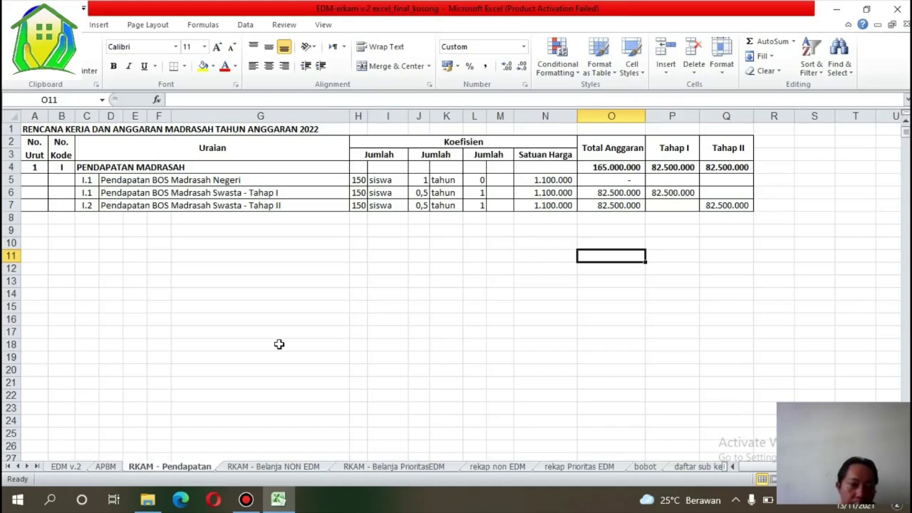
Step: Look up the kode for Pembayaran tagihan telepon on the daftar sub kegiatan sheet for the first RKAM - Belanja NON EDM entry
left_click(277, 466)
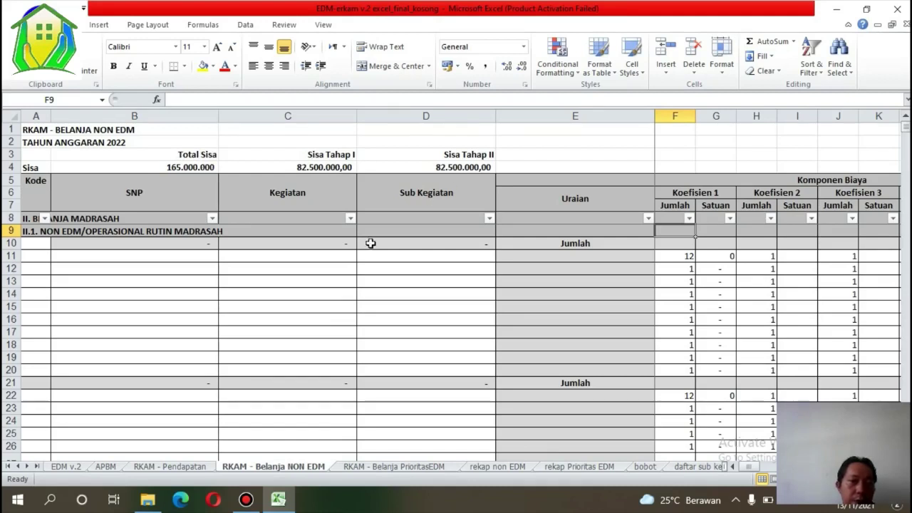
left_click(170, 291)
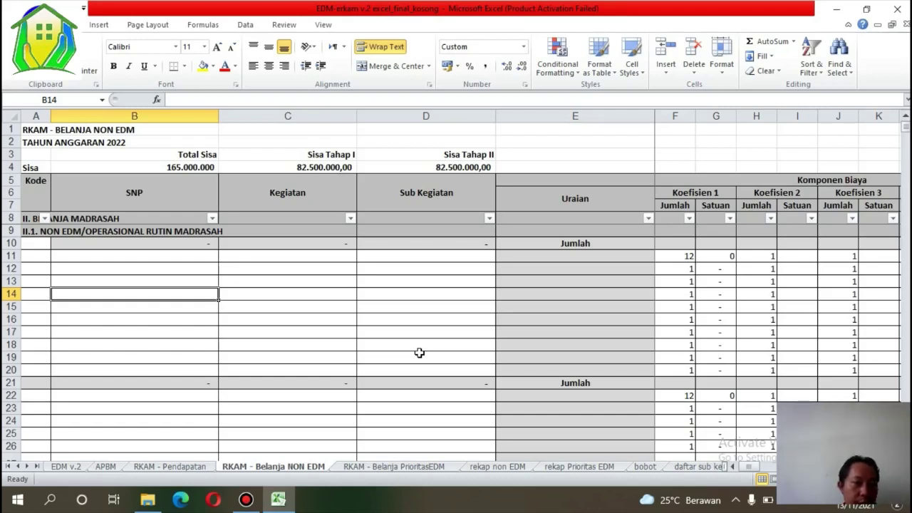
left_click(42, 254)
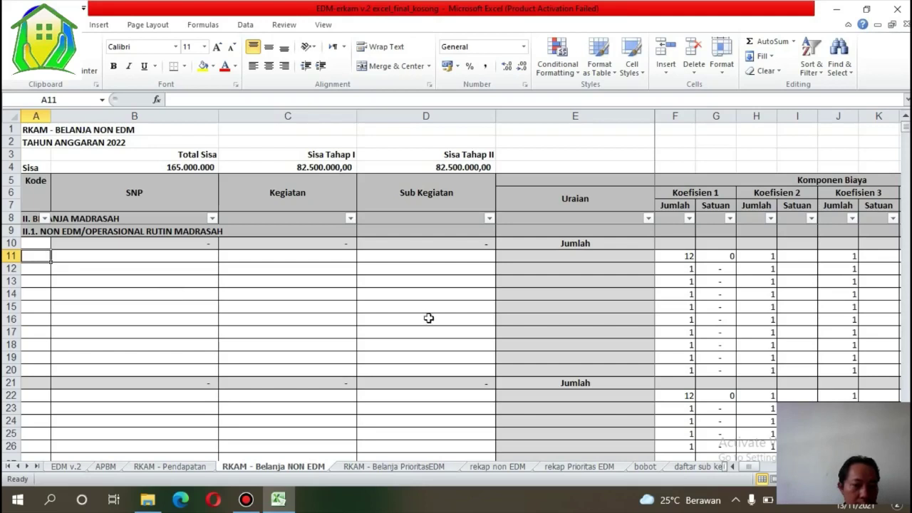
left_click(690, 467)
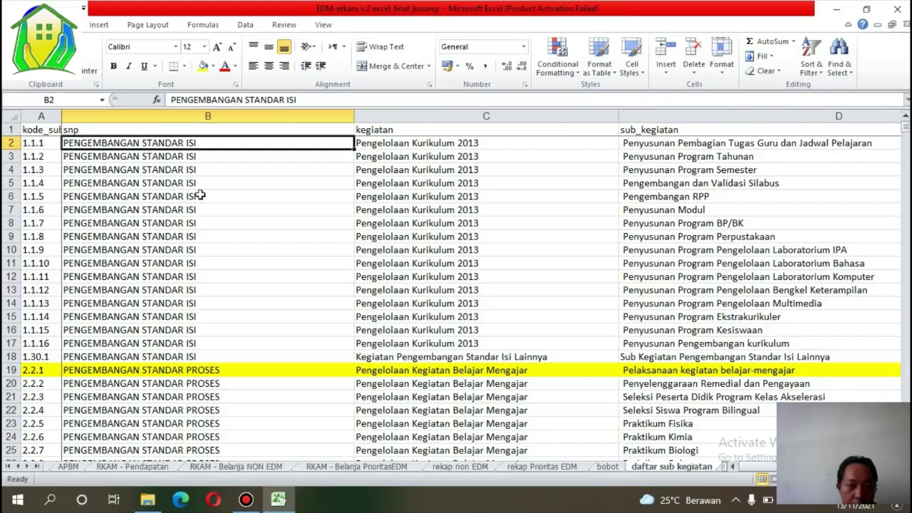
left_click(39, 248)
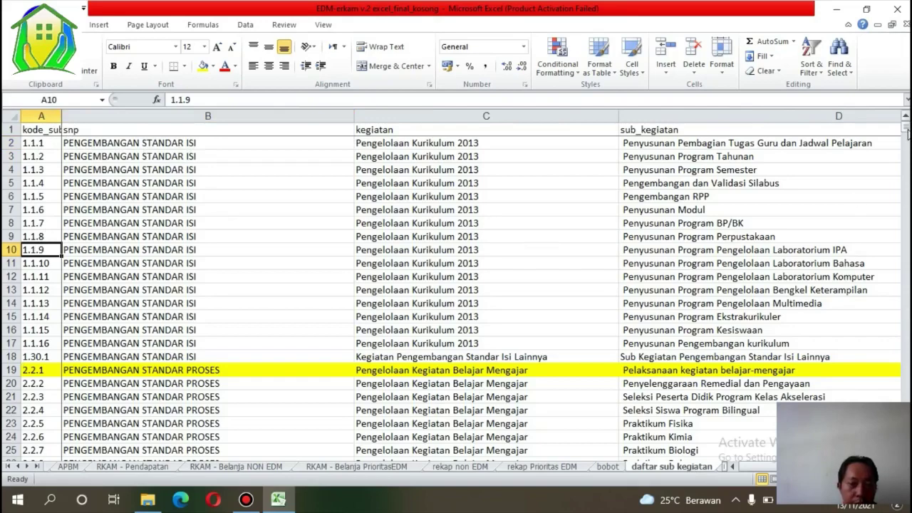
left_click_drag(908, 136, 908, 164)
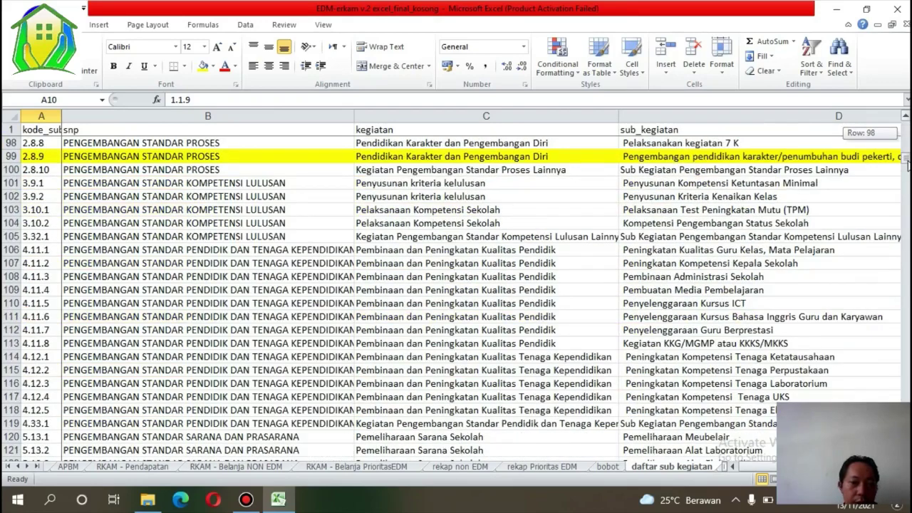
left_click_drag(909, 164, 905, 195)
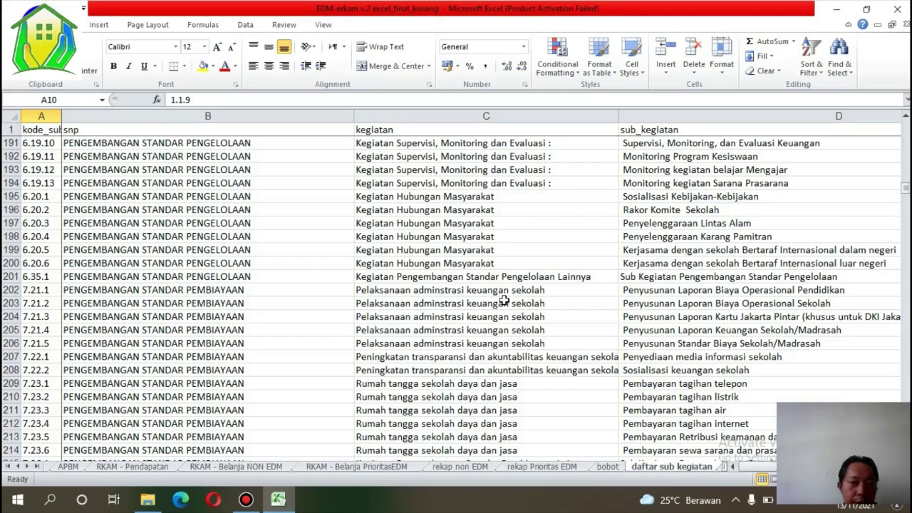
left_click(653, 385)
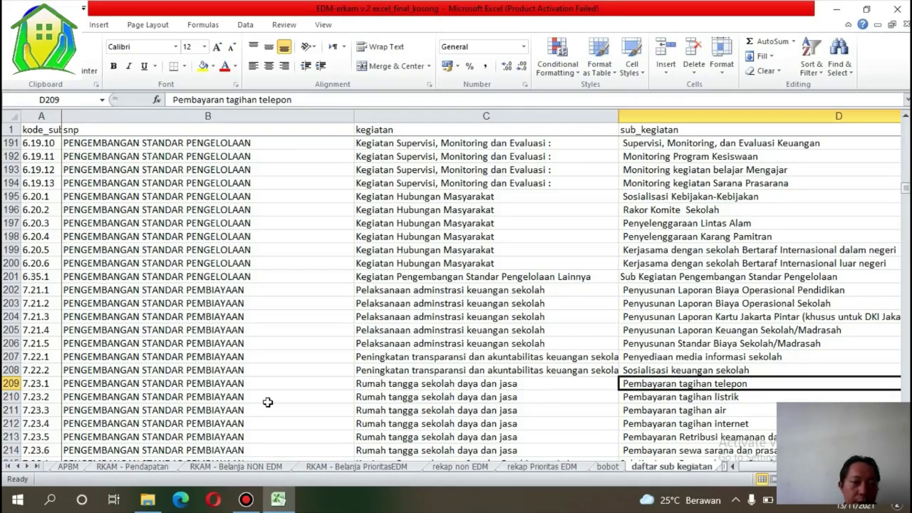
left_click(253, 385)
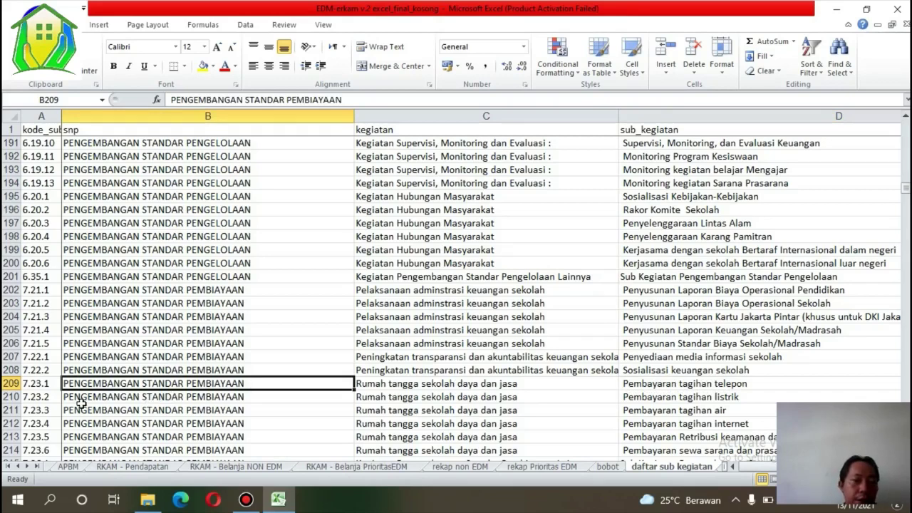
left_click(43, 384)
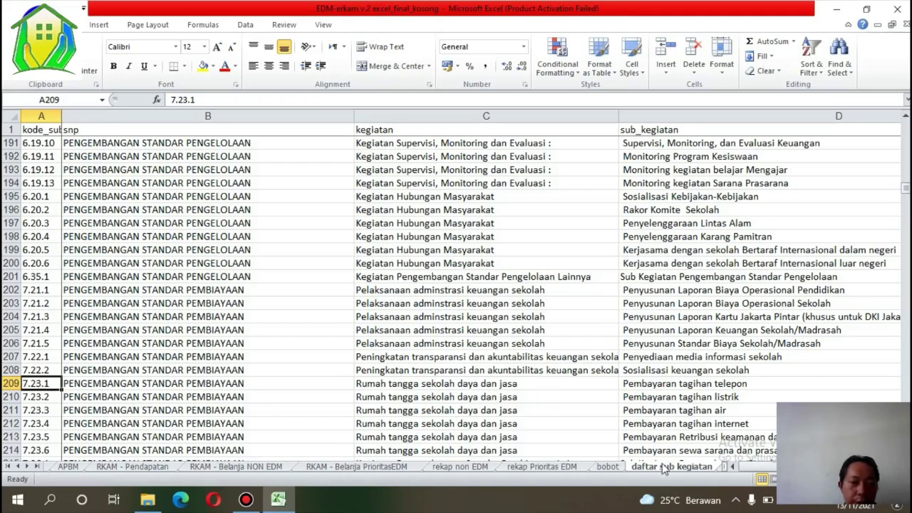
Step: Enter the kode 7.23.1 in cell A11 of the RKAM - Belanja NON EDM sheet
left_click(237, 468)
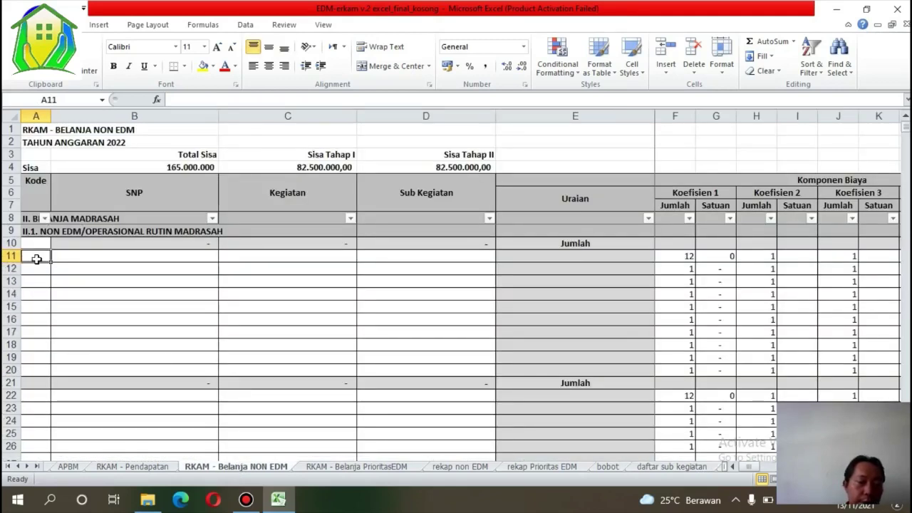
type("7.")
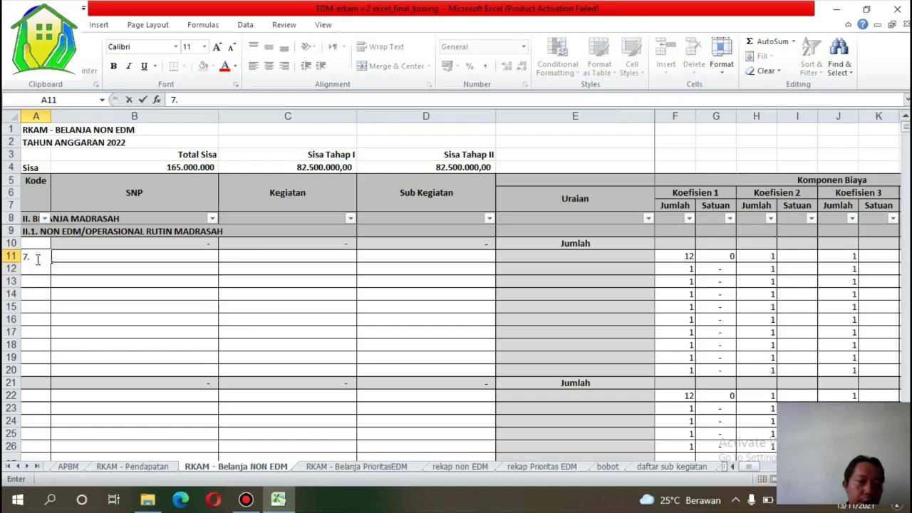
type("23.1")
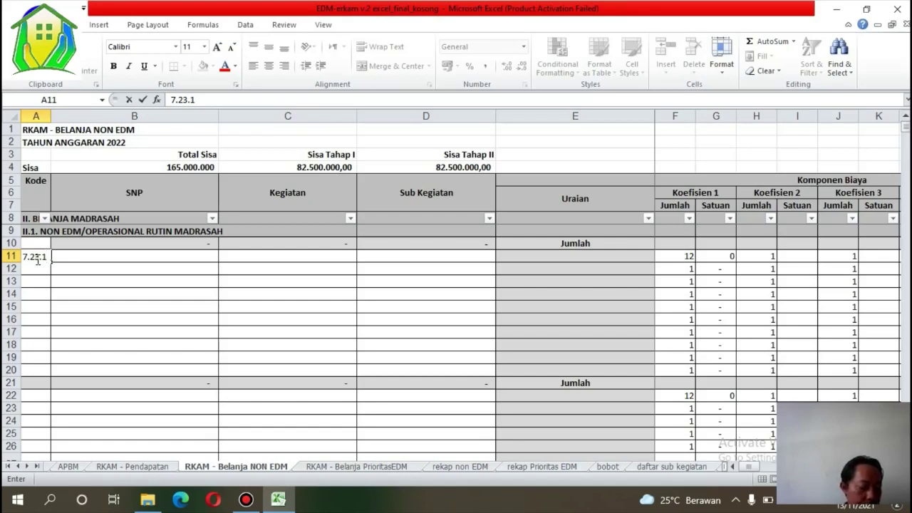
left_click(80, 257)
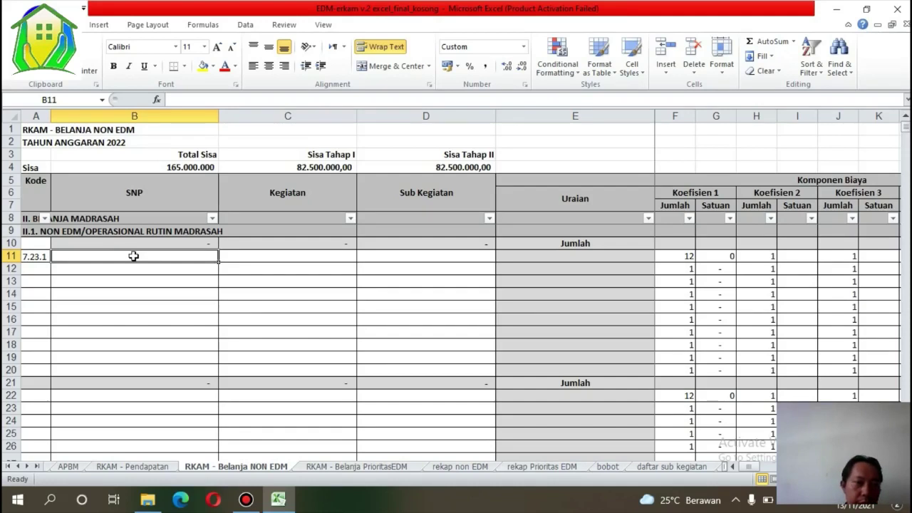
Step: Check the SNP for kode 7.23.1 on the daftar sub kegiatan sheet and enter "Pengembangan Standar Pembiayaan" in cell B11 of RKAM - Belanja NON EDM
left_click(276, 256)
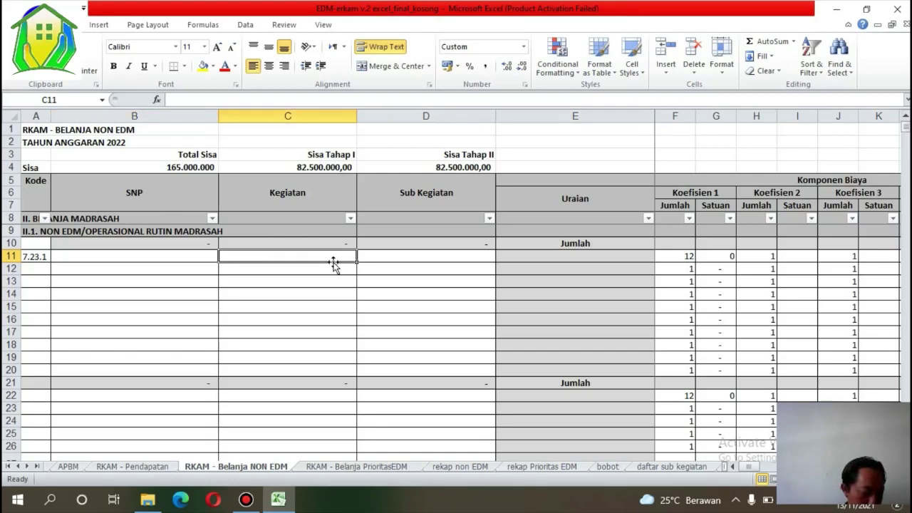
left_click(187, 258)
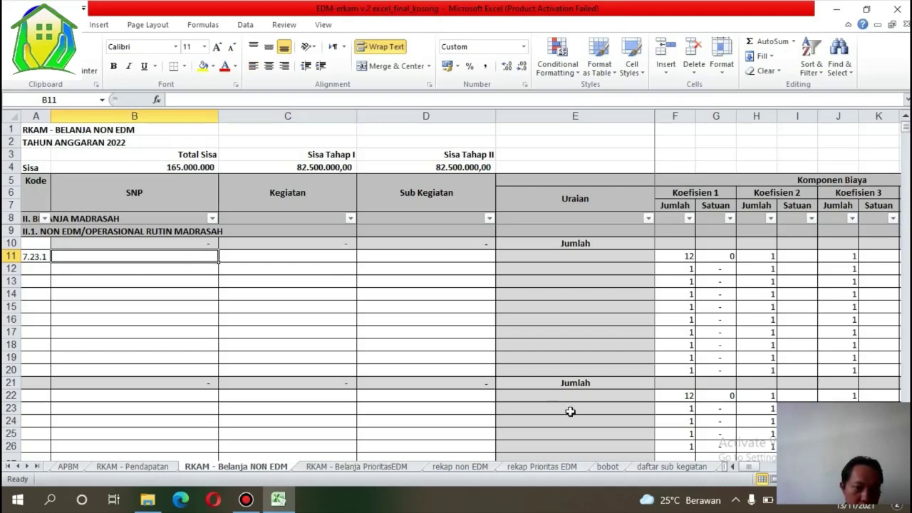
left_click(672, 467)
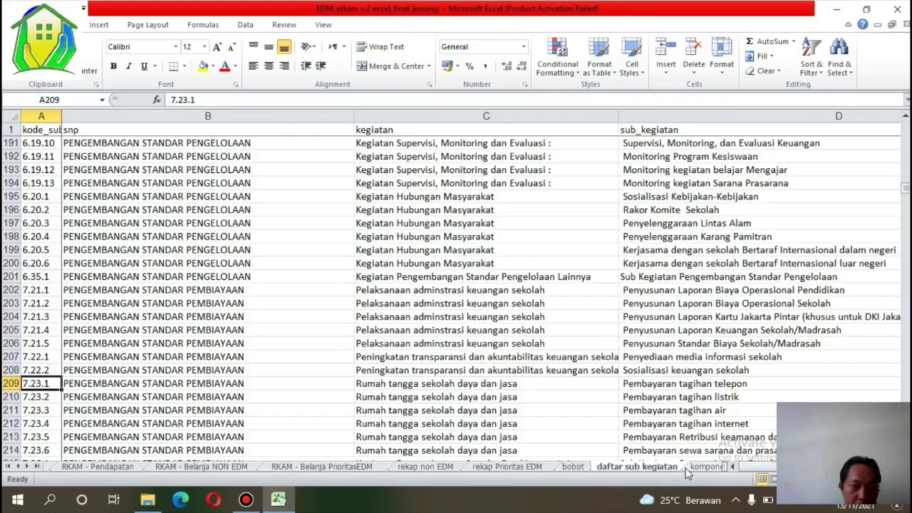
left_click(105, 382)
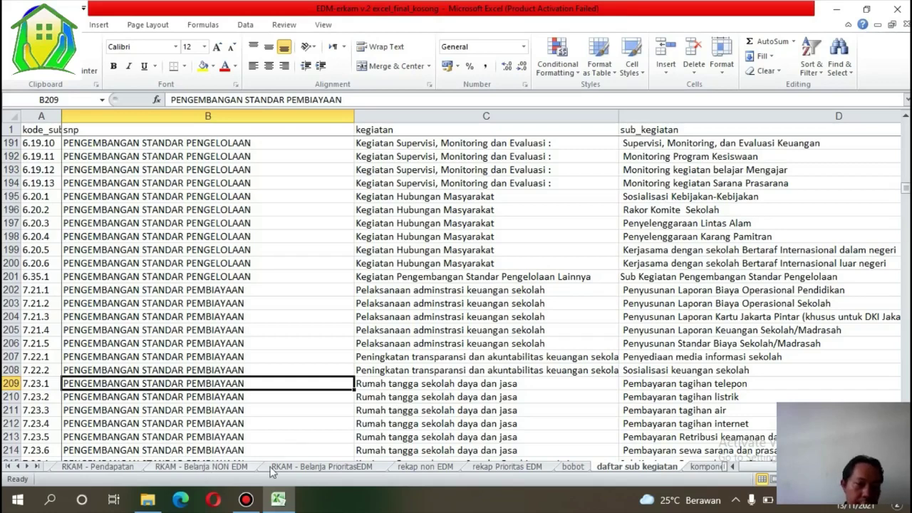
left_click(201, 466)
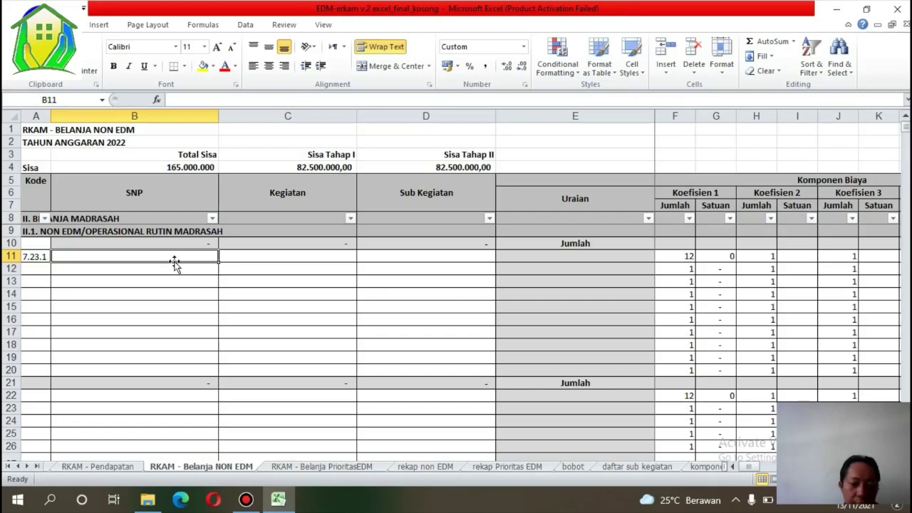
key("alt+Return")
type("Pen")
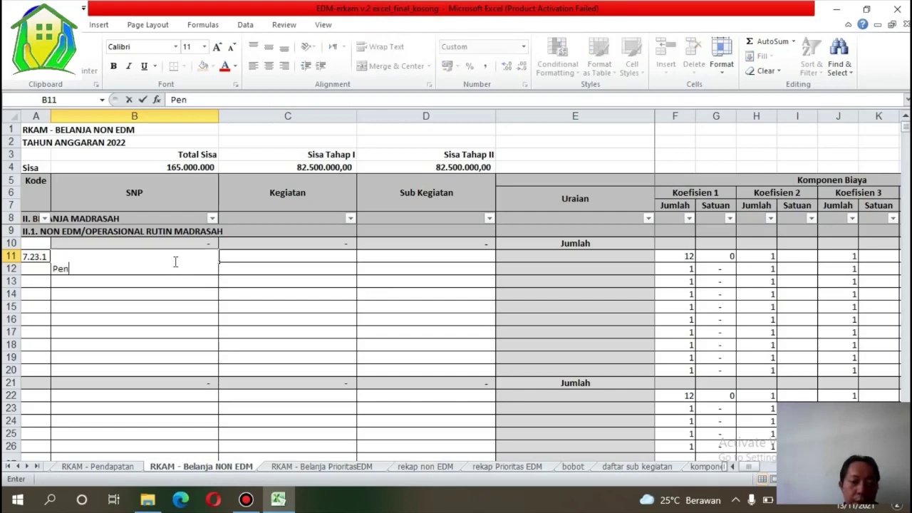
type("gembangan S")
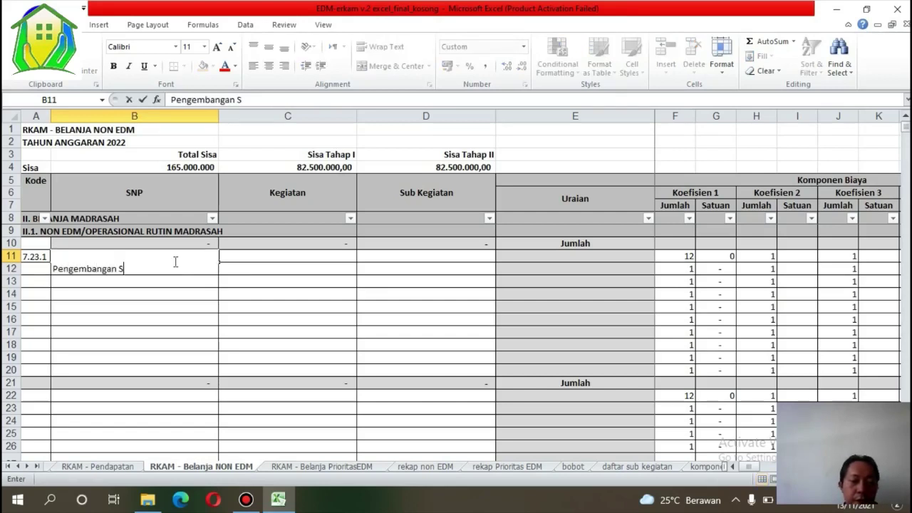
type("tandar P")
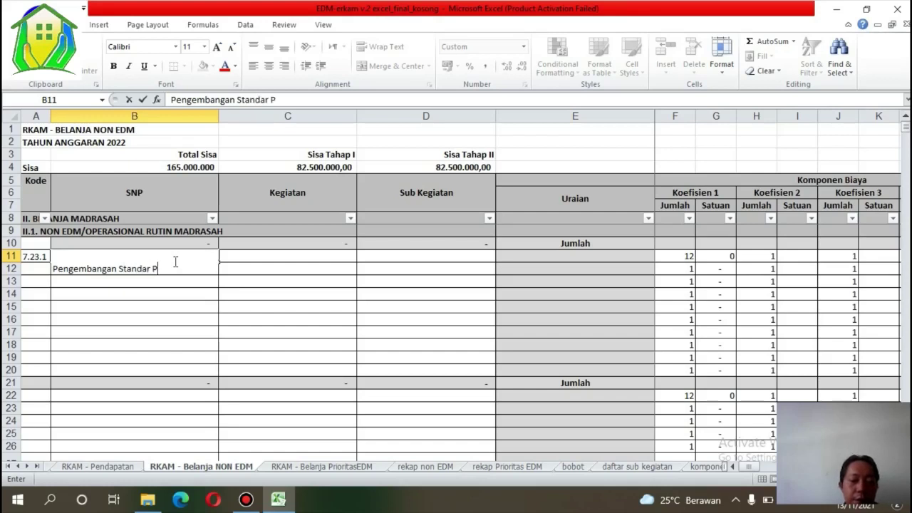
type("embiayaan")
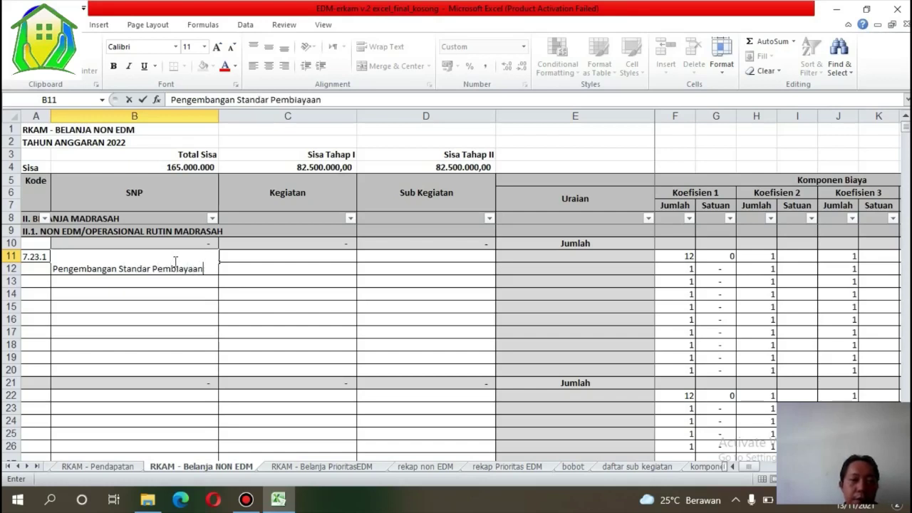
key("Return")
key("Return")
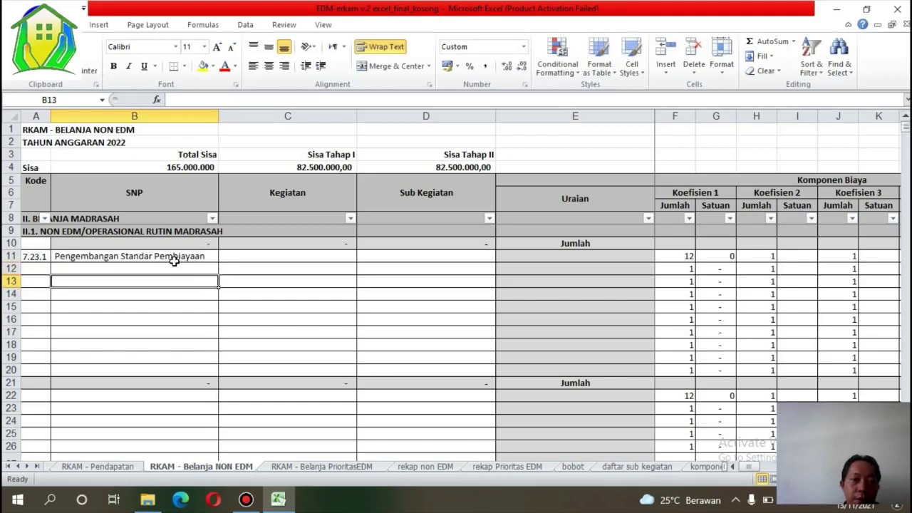
Step: Check the kegiatan for kode 7.23.1 on the daftar sub kegiatan sheet and enter "Rumah tangga sekolah dan jasa" in cell C11 of RKAM - Belanja NON EDM
left_click(174, 259)
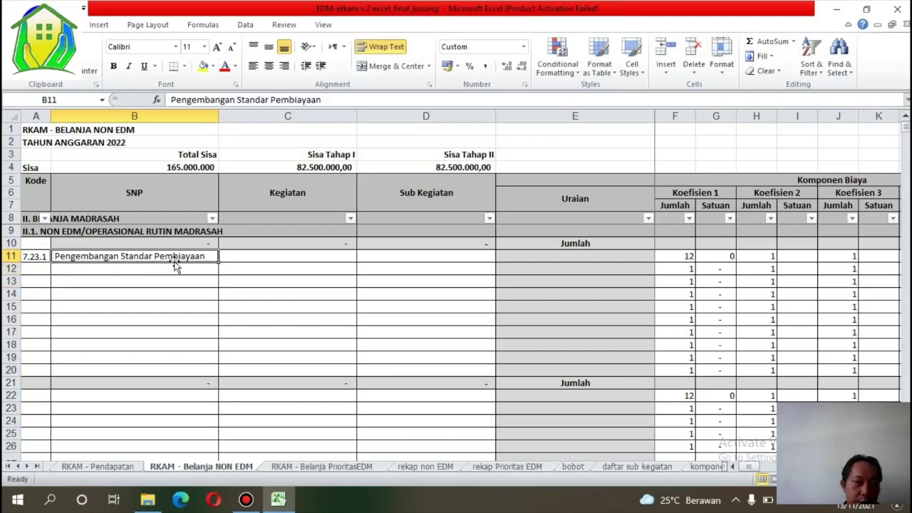
key("Tab")
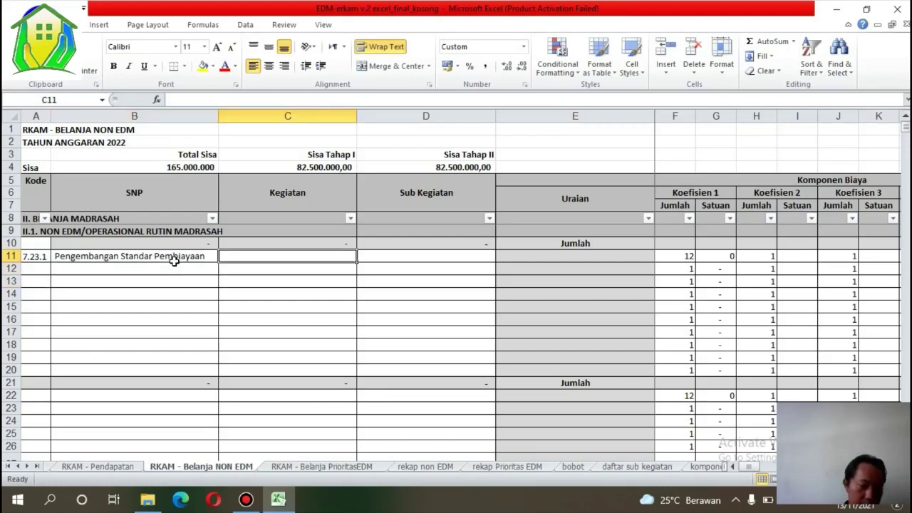
left_click(634, 467)
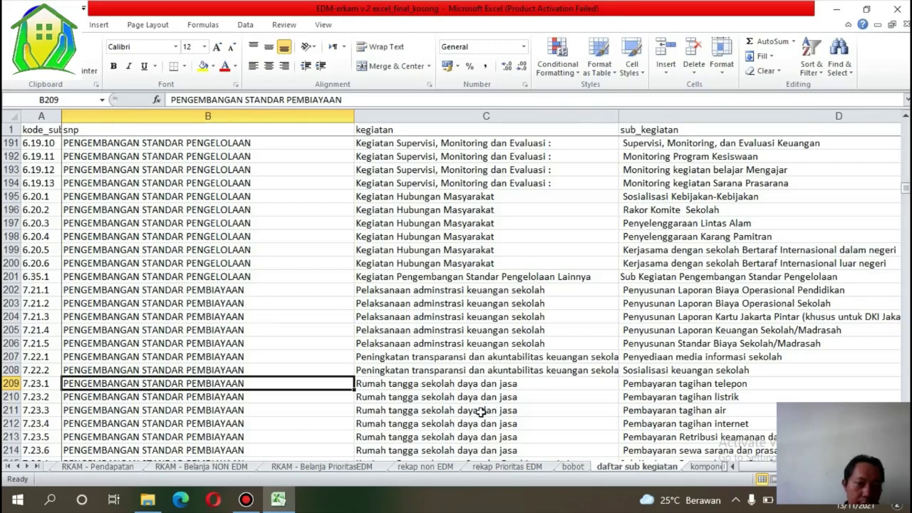
left_click(228, 466)
type("R")
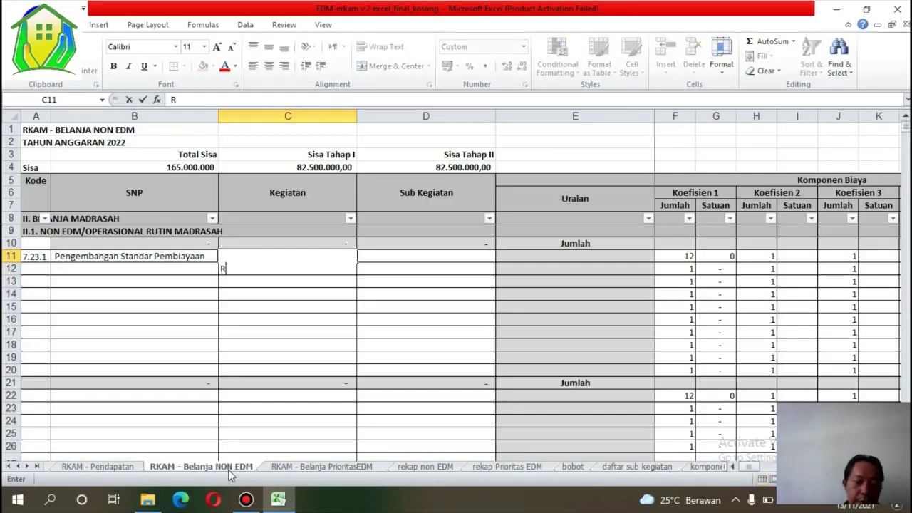
type("umah tng")
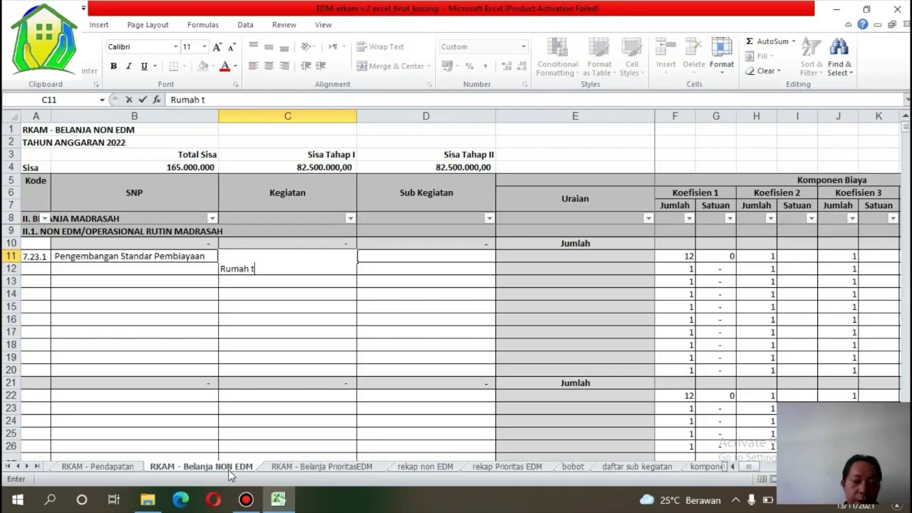
key("BackSpace")
type("agg")
key("BackSpace")
key("BackSpace")
key("BackSpace")
key("BackSpace")
type("anga")
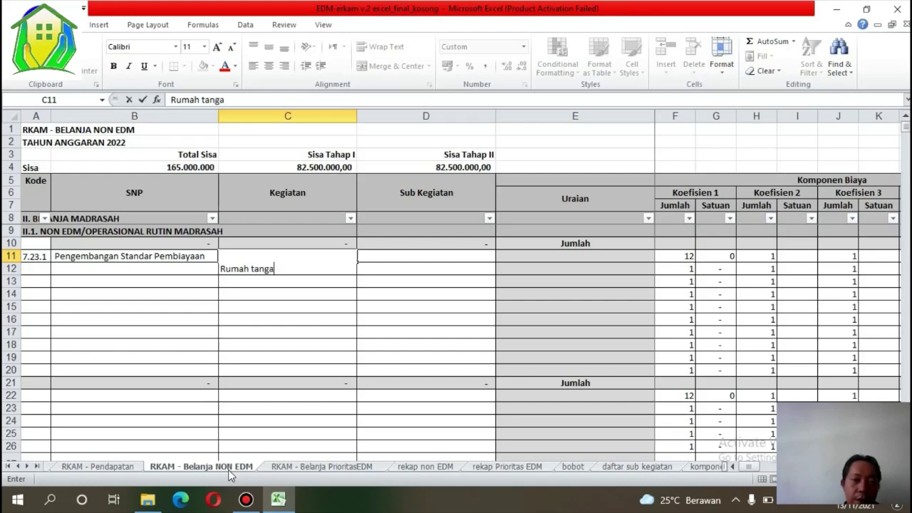
key("BackSpace")
type("ga s")
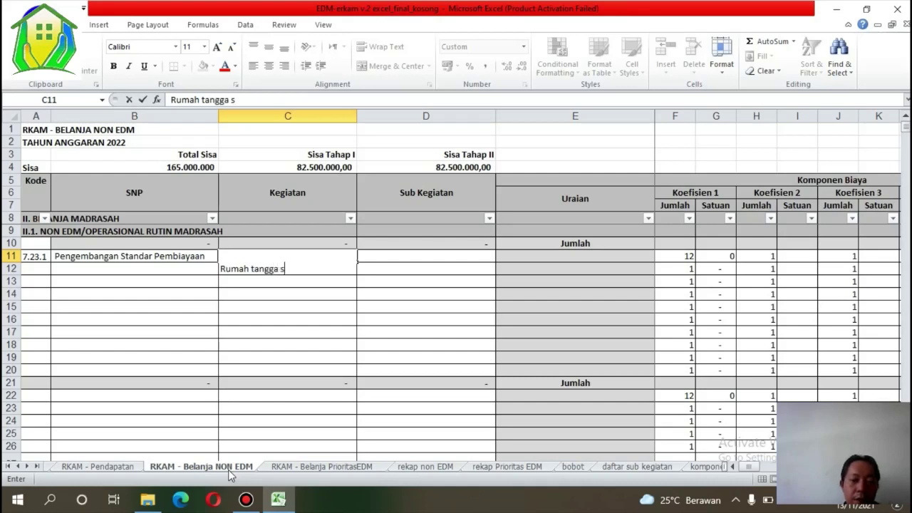
type("ekola")
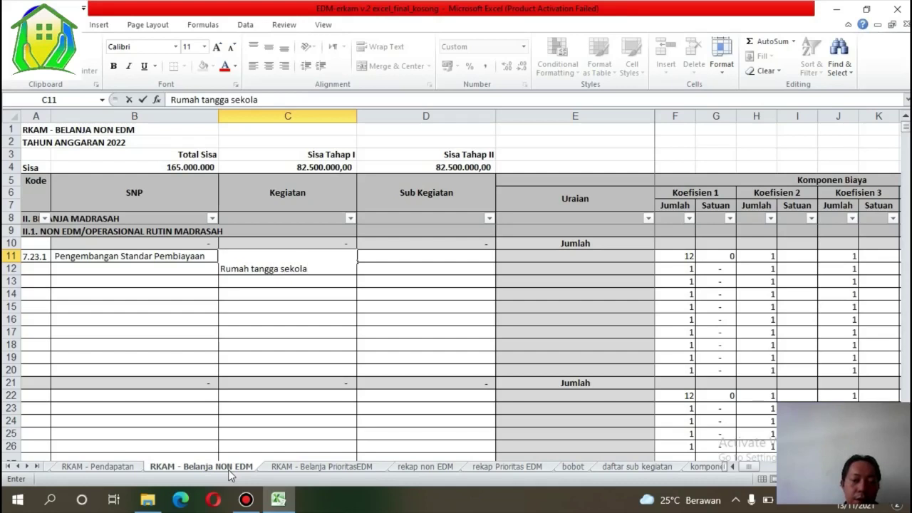
type("h dan jasa")
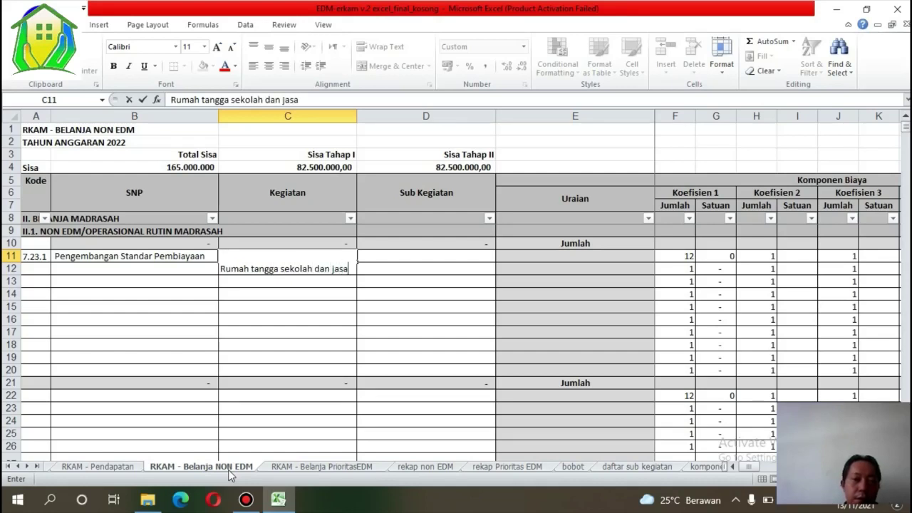
key("Return")
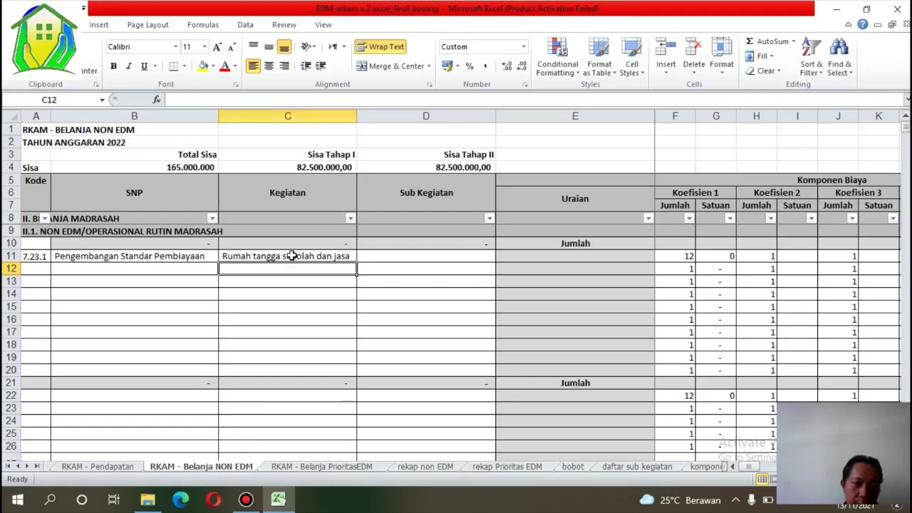
Step: Insert the missing word "daya" in cell C11 so the kegiatan reads "Rumah tangga sekolah daya dan jasa"
left_click(318, 255)
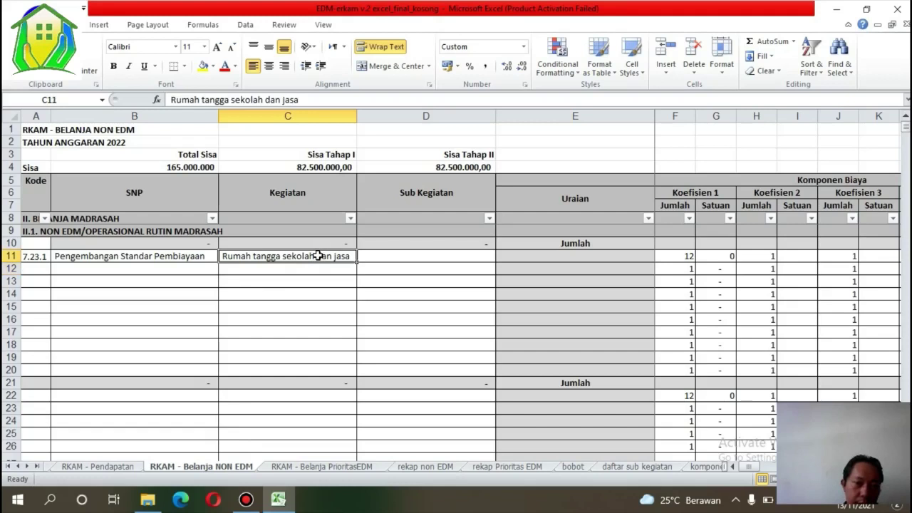
double_click(318, 256)
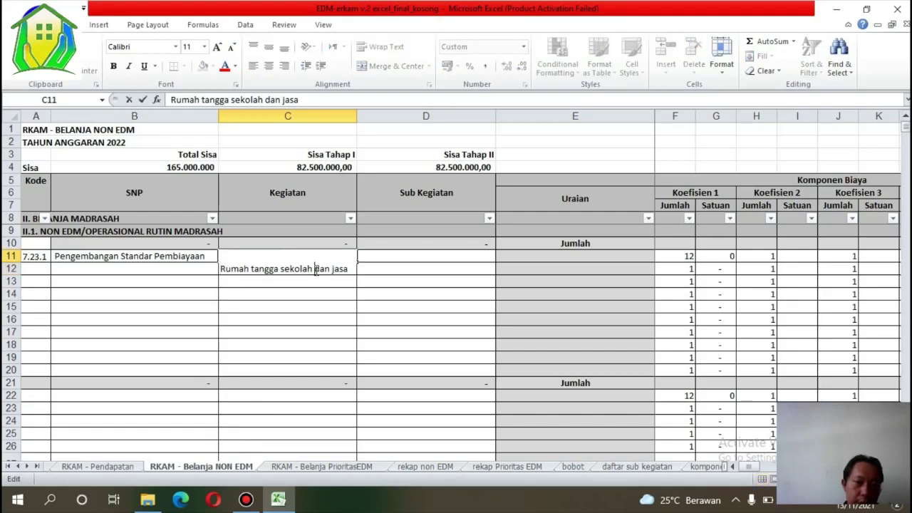
left_click(314, 269)
type("daya")
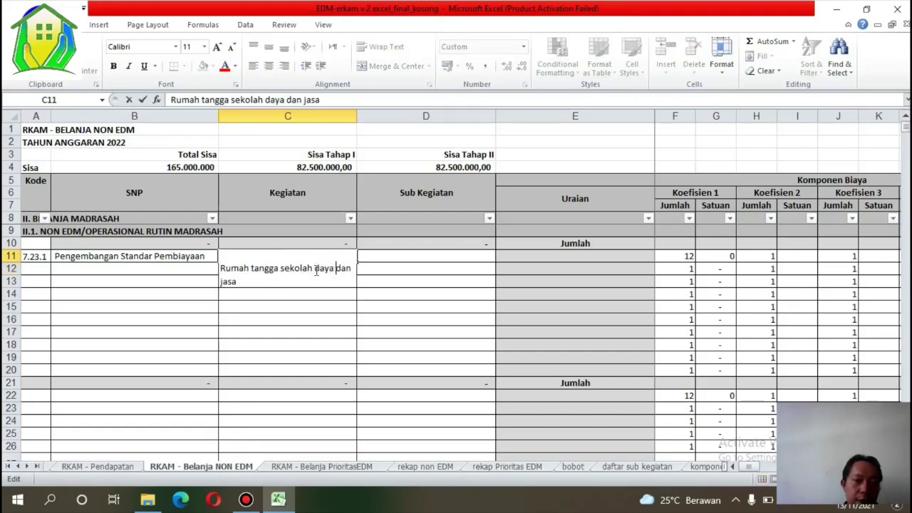
key("Return")
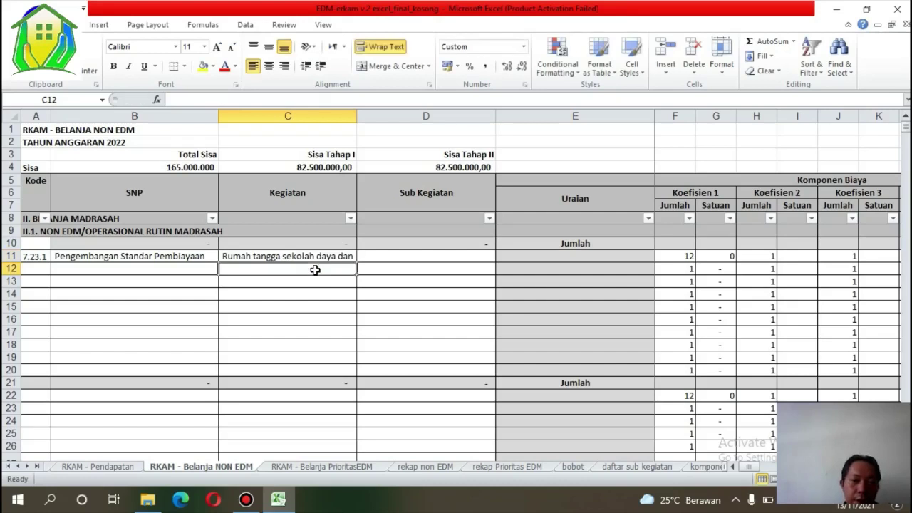
Step: Check the sub kegiatan for kode 7.23.1 on daftar sub kegiatan and enter "Pembayaran Tagihan Telepon" in cell D11 of RKAM - Belanja NON EDM
key("Up")
key("Right")
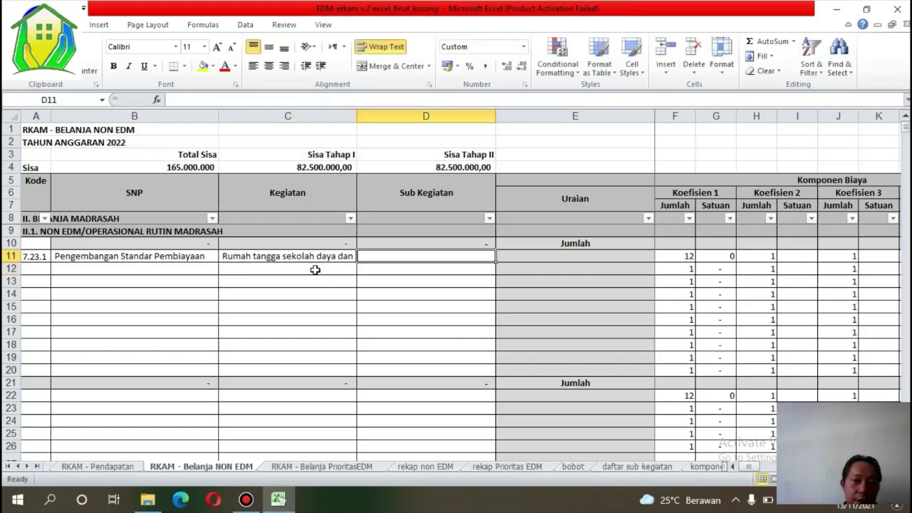
left_click(624, 468)
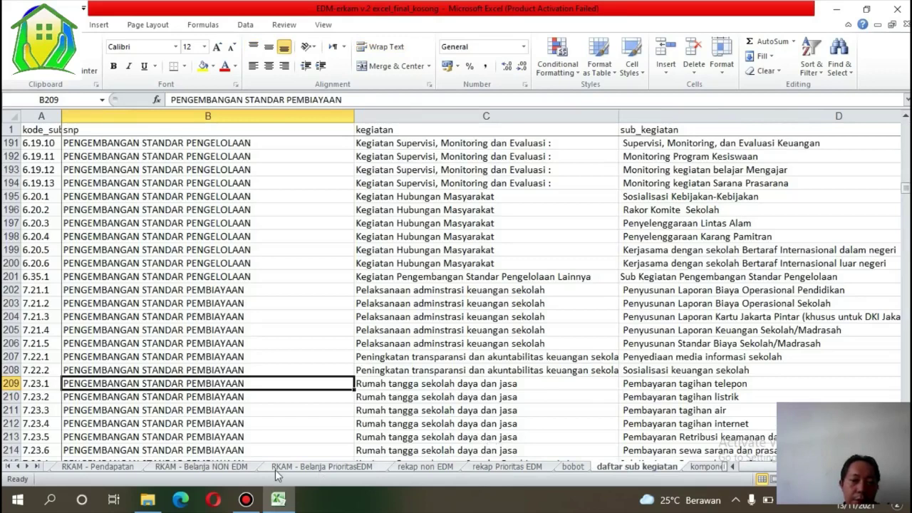
left_click(220, 468)
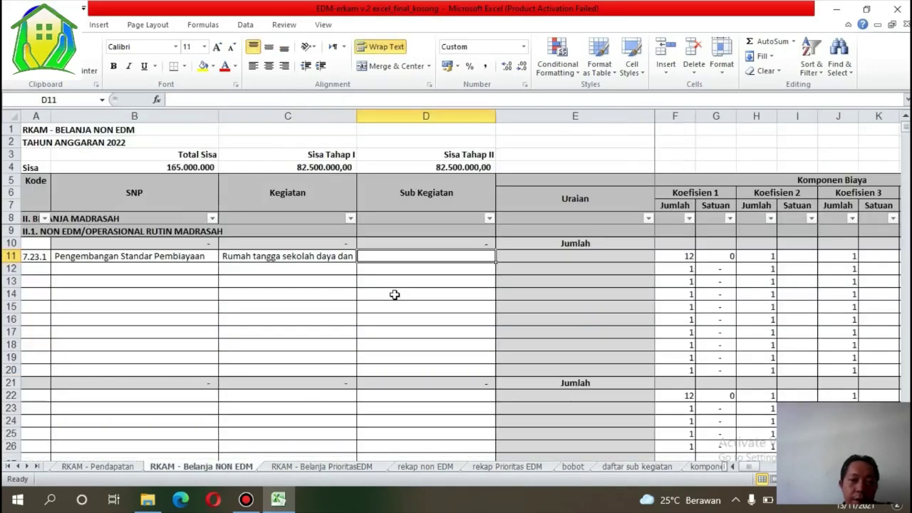
type("Pembay")
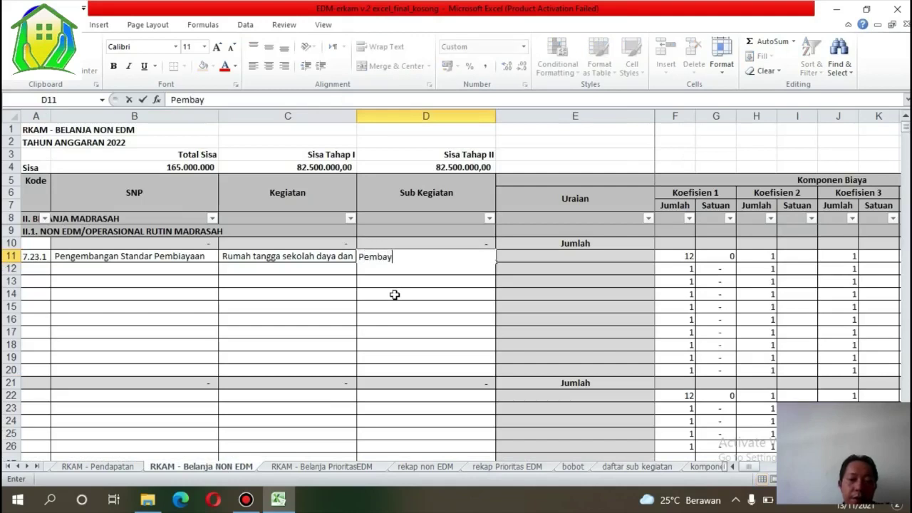
type("aran Tagi")
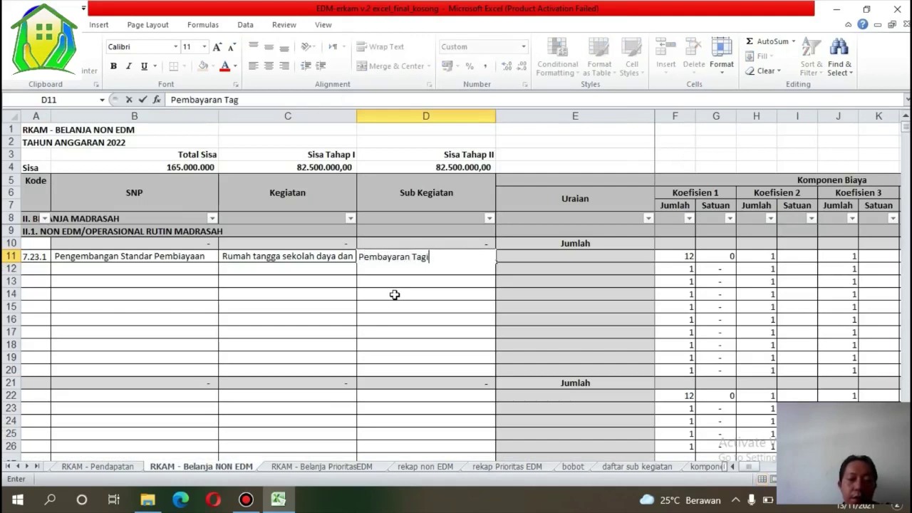
type("han Tep")
key("BackSpace")
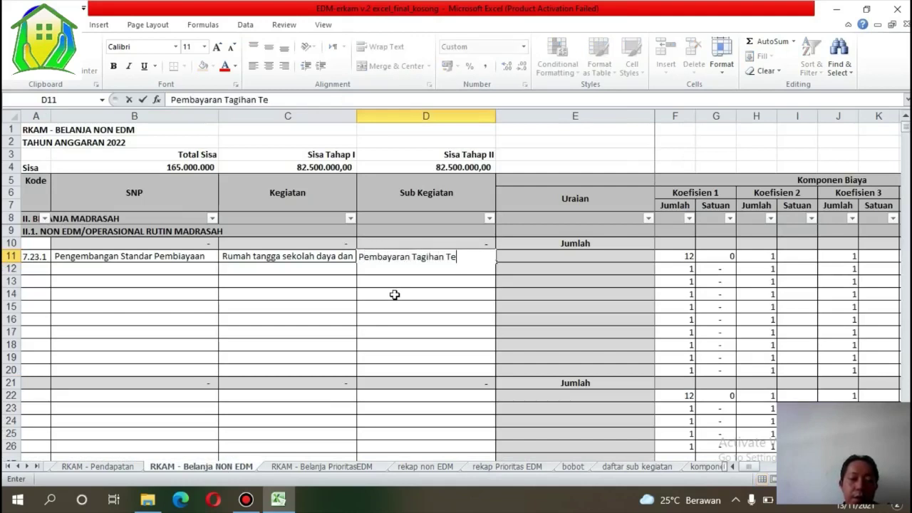
type("lepon")
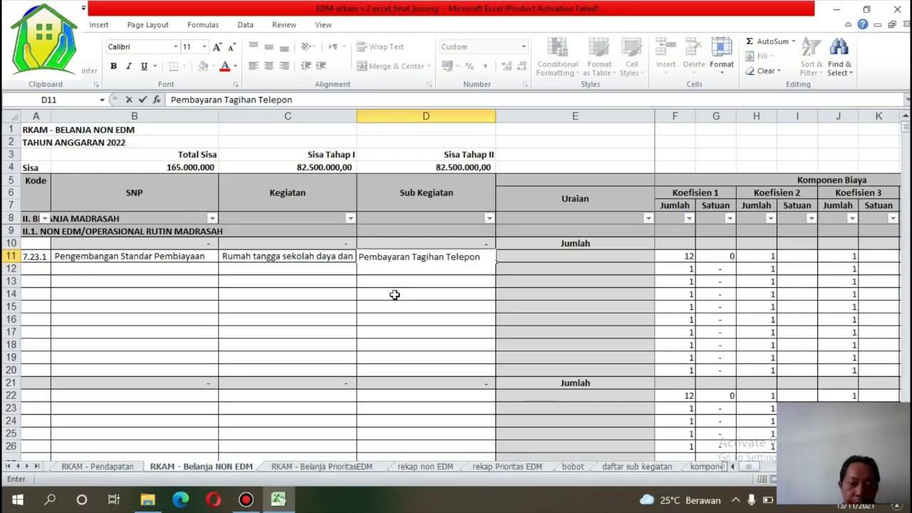
key("Return")
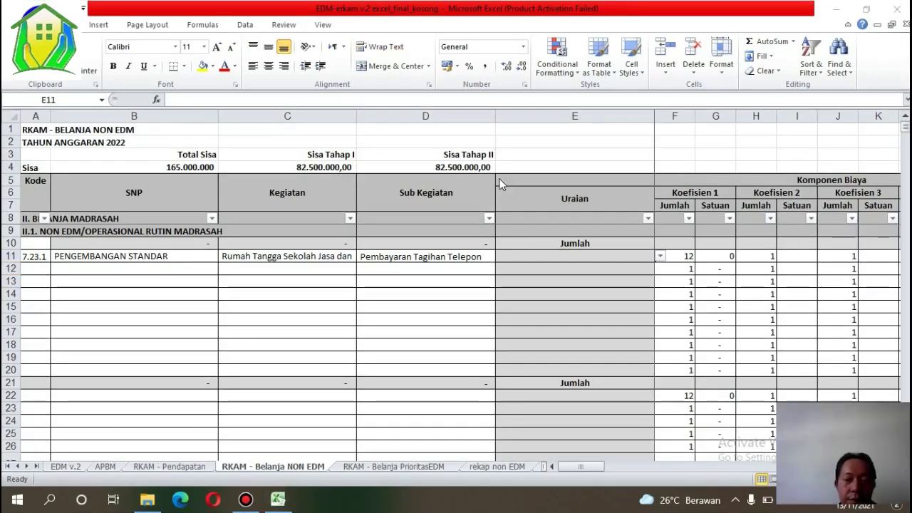
Step: Choose "Tagihan Telepon" from the list of allowed values as the uraian in cell E11
left_click(661, 258)
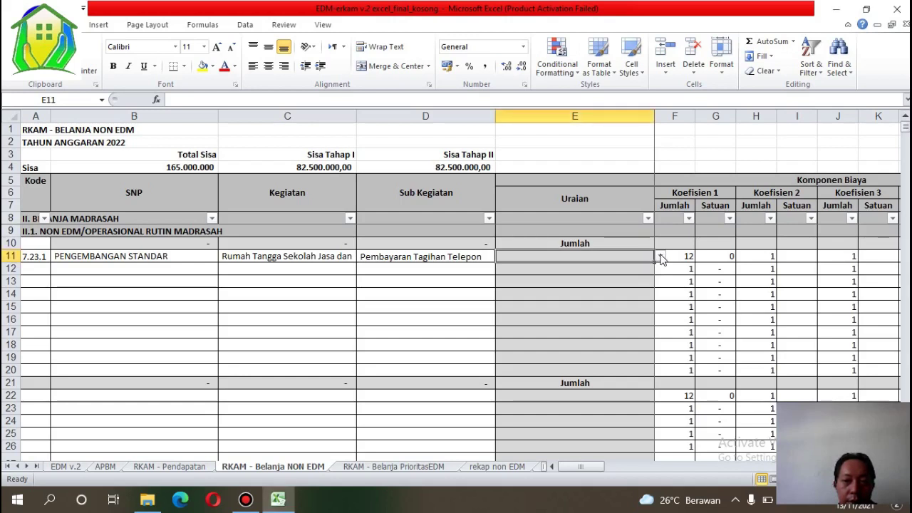
left_click(661, 257)
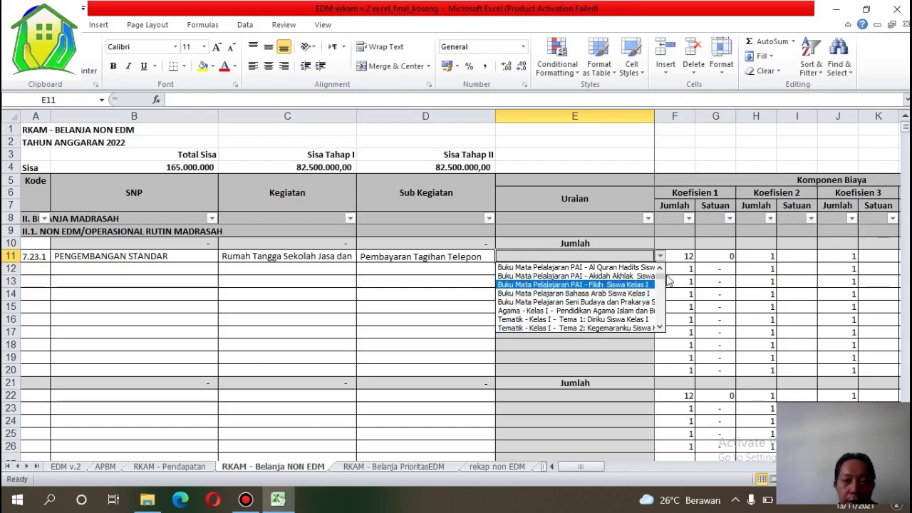
left_click_drag(662, 277, 658, 332)
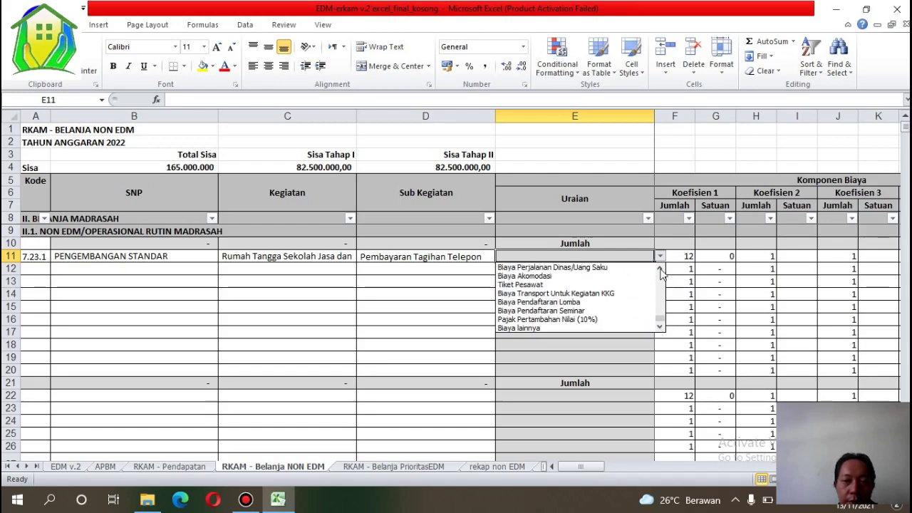
left_click(660, 270)
left_click(660, 269)
left_click(660, 270)
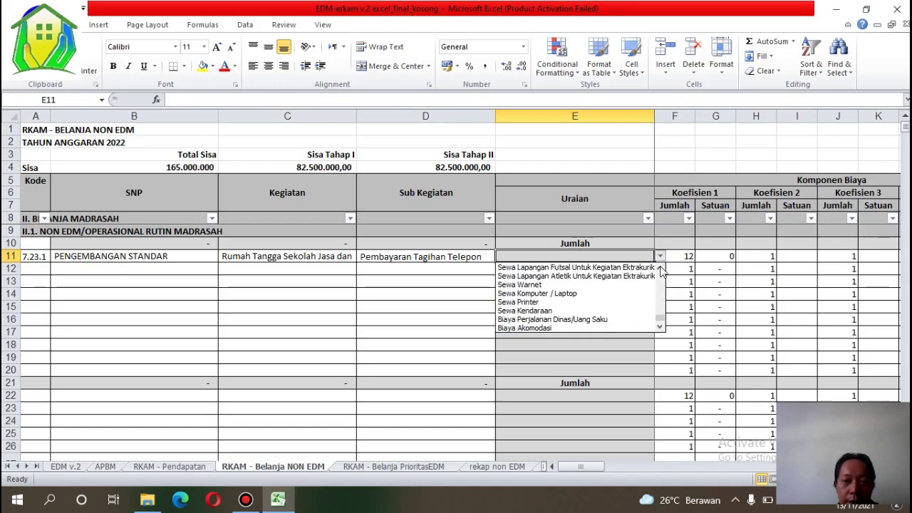
left_click(660, 270)
left_click(661, 269)
left_click(661, 270)
left_click(661, 269)
left_click(660, 269)
left_click(660, 269)
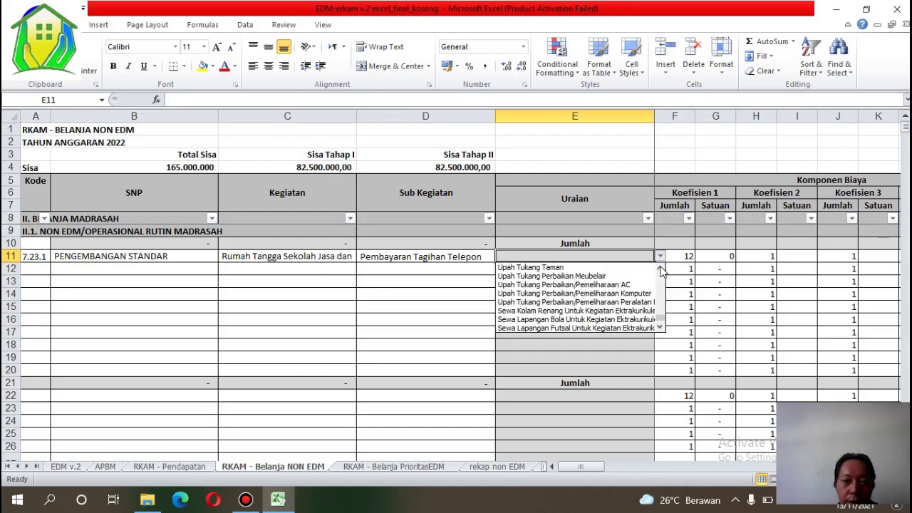
left_click(660, 269)
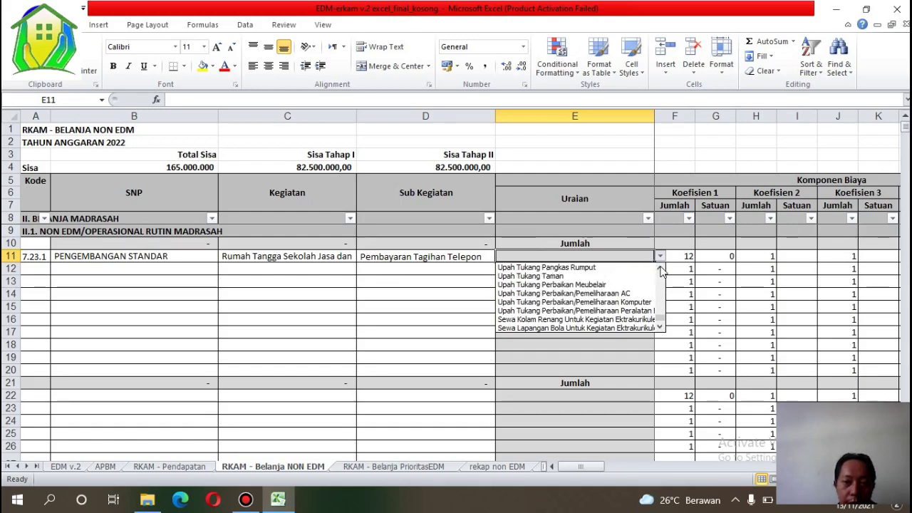
left_click(660, 269)
left_click(661, 269)
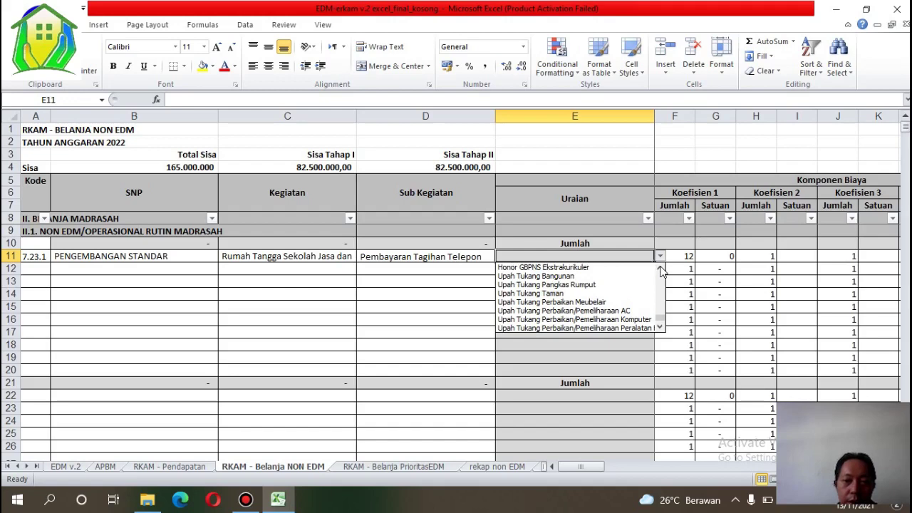
left_click(661, 269)
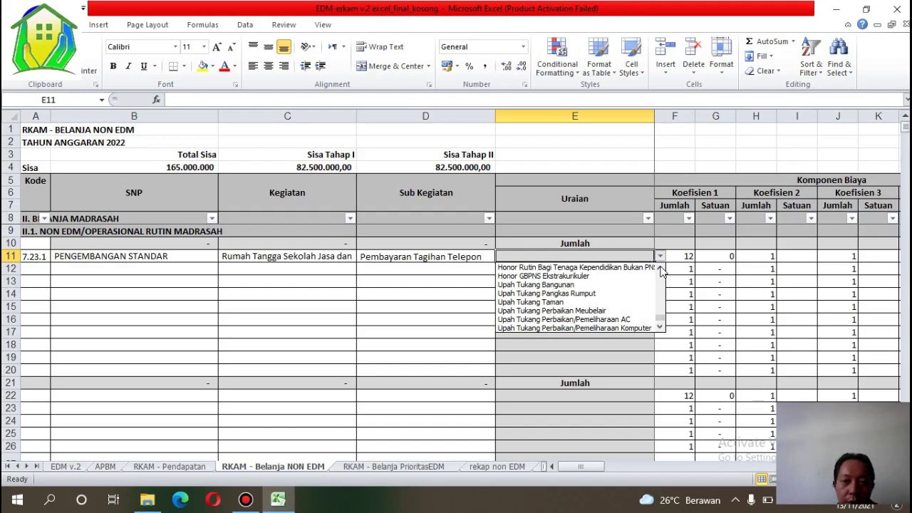
left_click(660, 269)
left_click(661, 270)
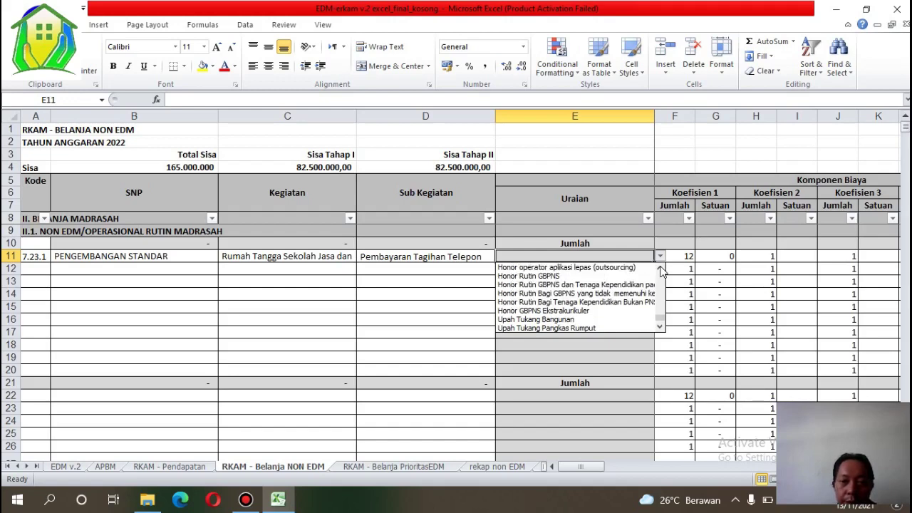
left_click(660, 269)
left_click(661, 269)
left_click(661, 269)
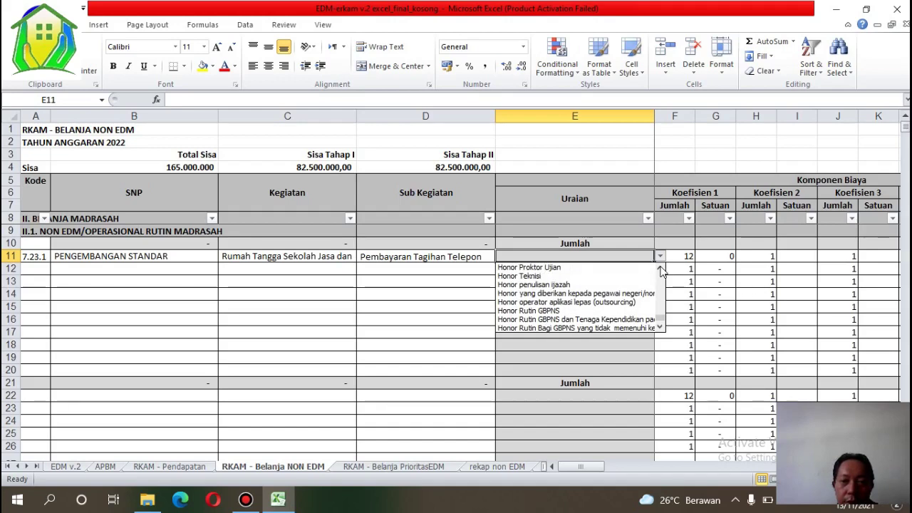
left_click(661, 269)
left_click(660, 269)
left_click(661, 269)
left_click(660, 269)
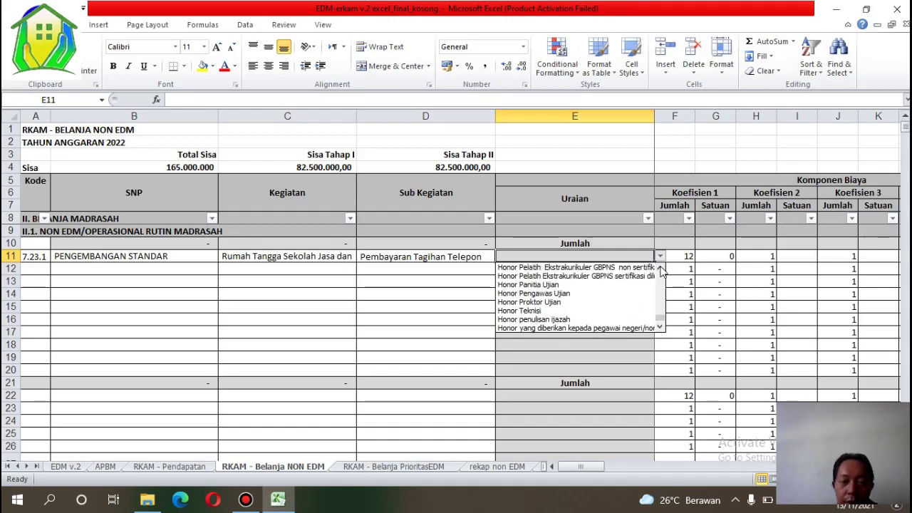
left_click(660, 269)
left_click(660, 269)
left_click(660, 269)
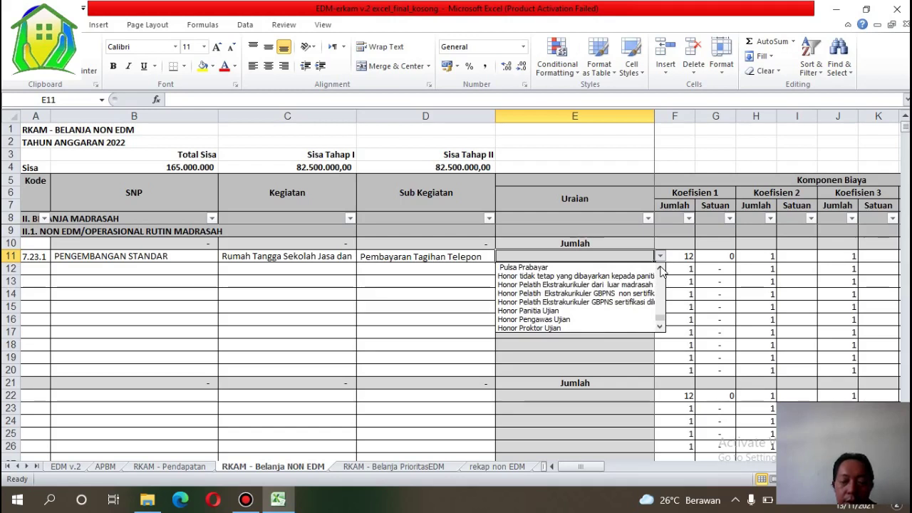
left_click(660, 269)
left_click(661, 270)
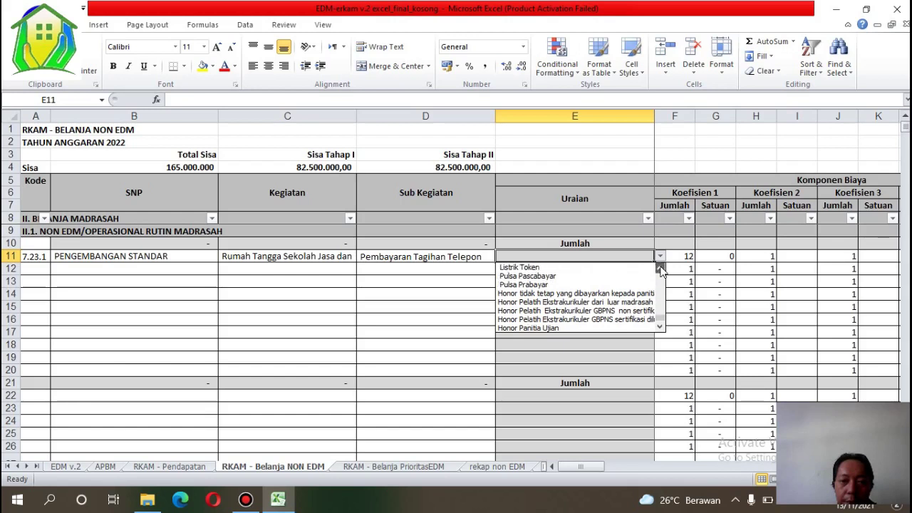
left_click(661, 269)
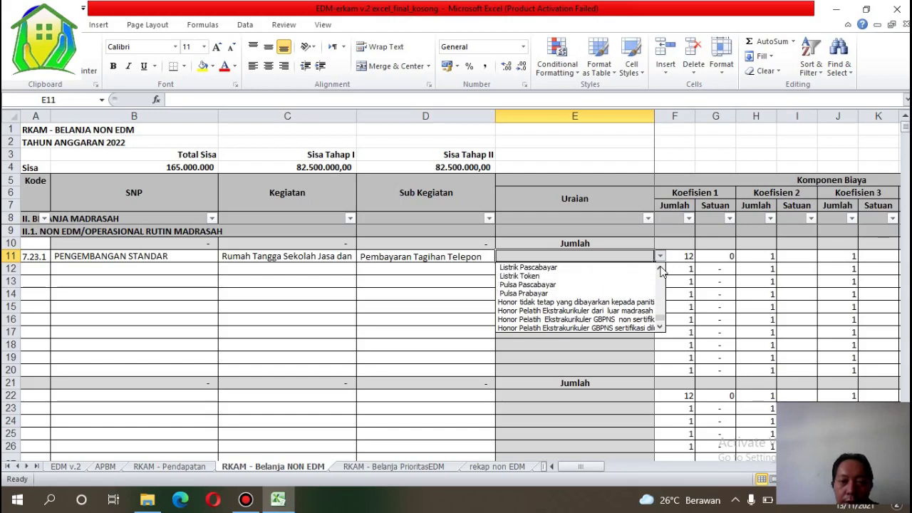
left_click(661, 269)
left_click(660, 269)
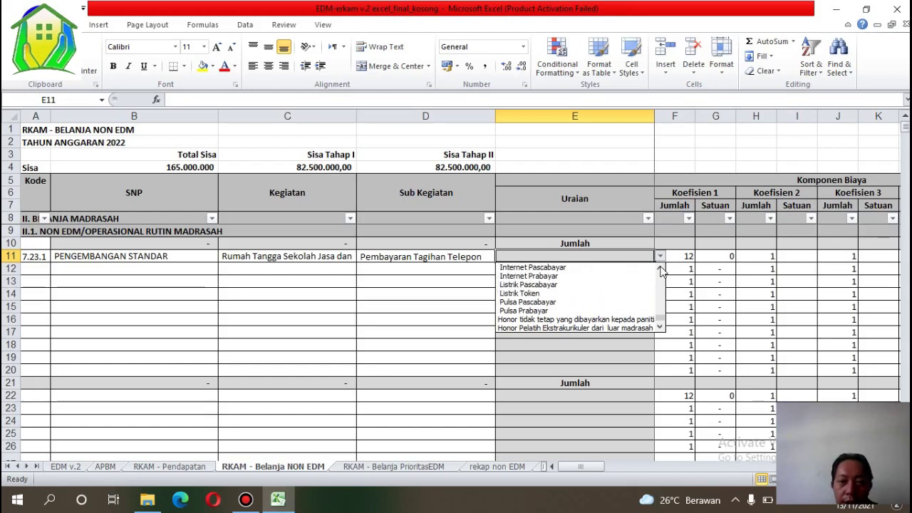
left_click(660, 269)
left_click(660, 269)
left_click(660, 270)
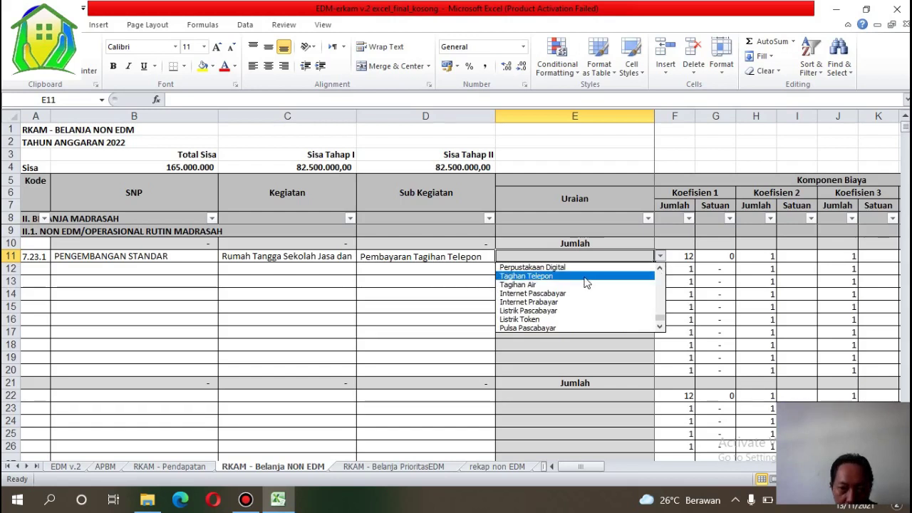
left_click(583, 277)
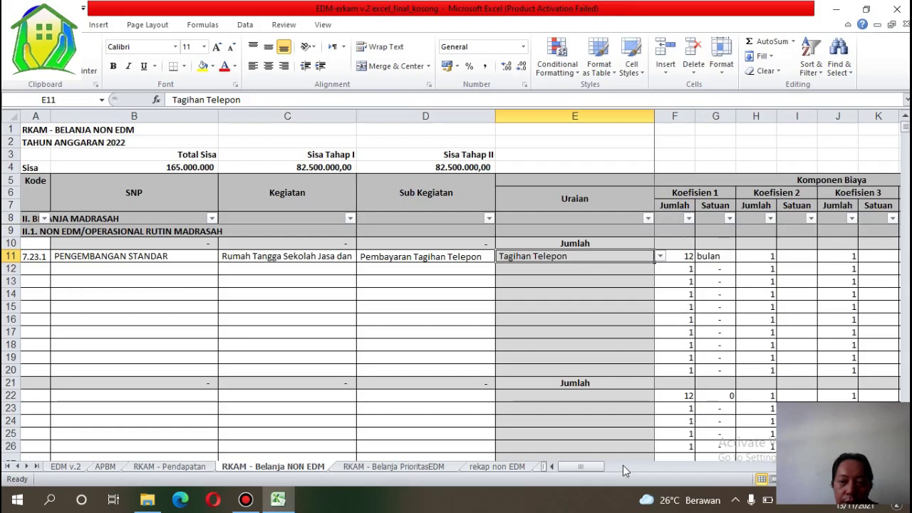
Step: Enter a harga satuan of 500000 in cell N11 for the Tagihan Telepon expense
left_click_drag(585, 468, 616, 472)
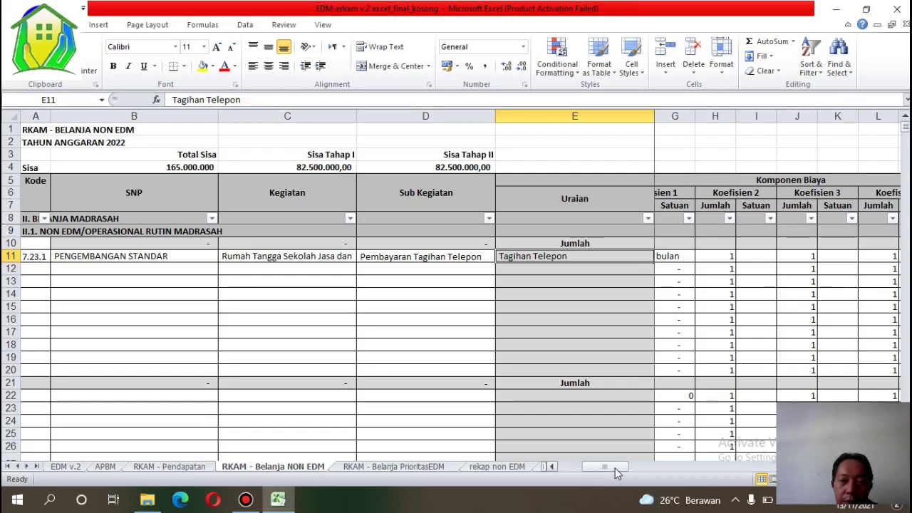
left_click_drag(624, 473, 587, 470)
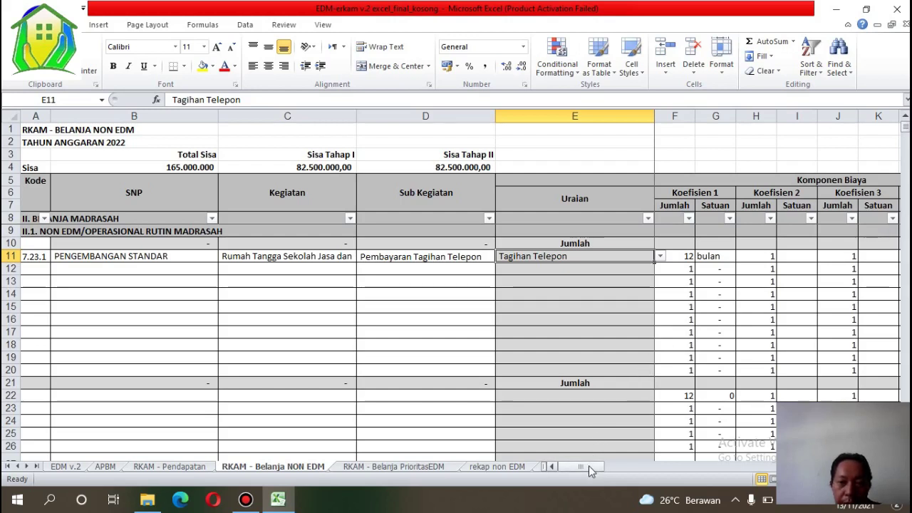
left_click_drag(589, 468, 718, 465)
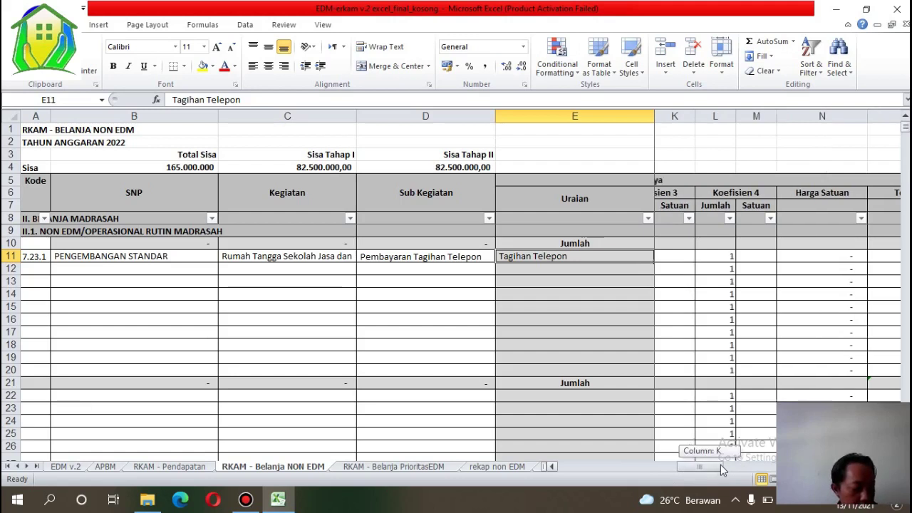
left_click_drag(721, 467, 757, 470)
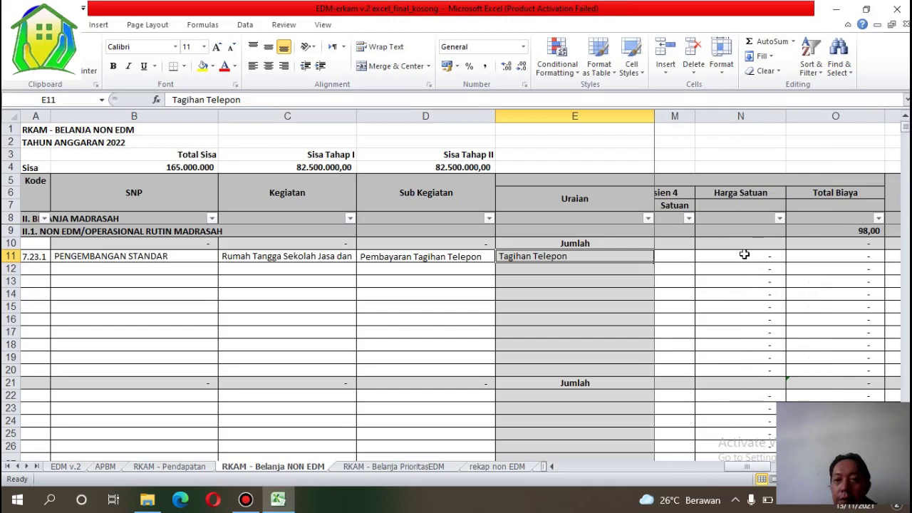
left_click(741, 254)
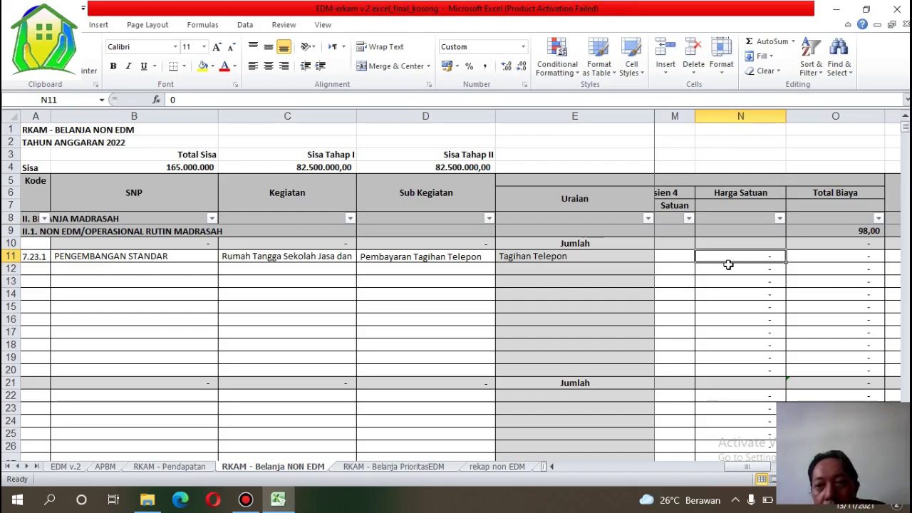
key("Right")
key("Right")
key("Right")
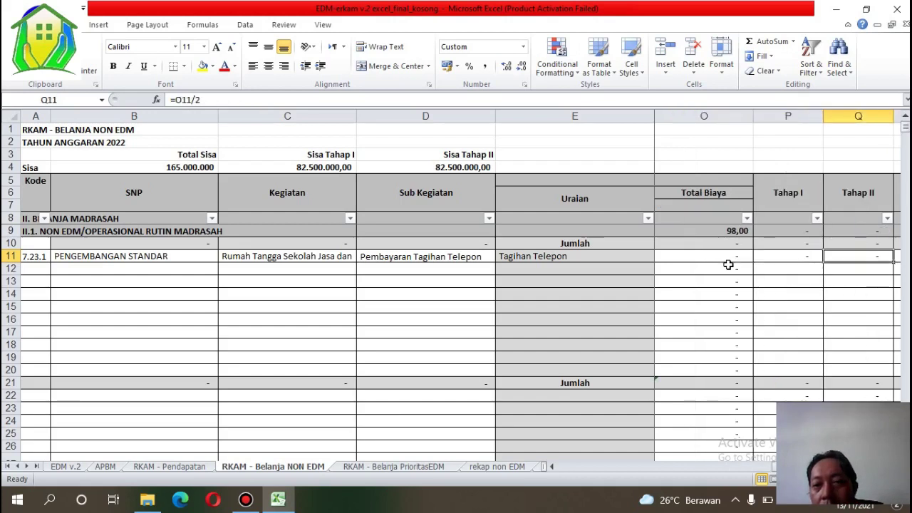
key("Left")
key("Left")
key("Left")
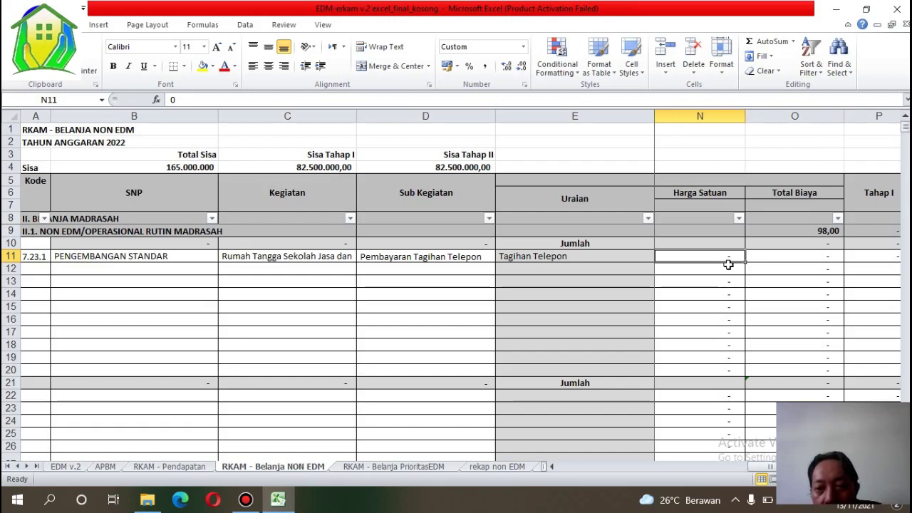
type("500")
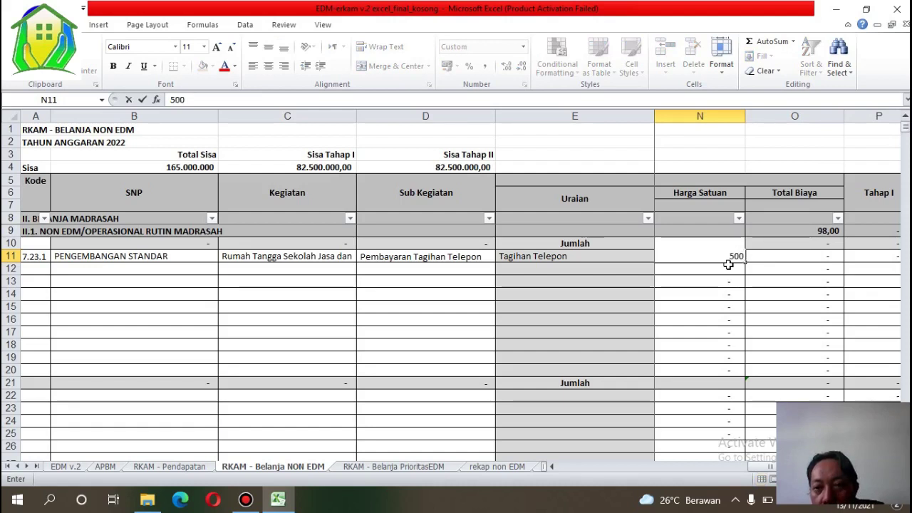
type("000")
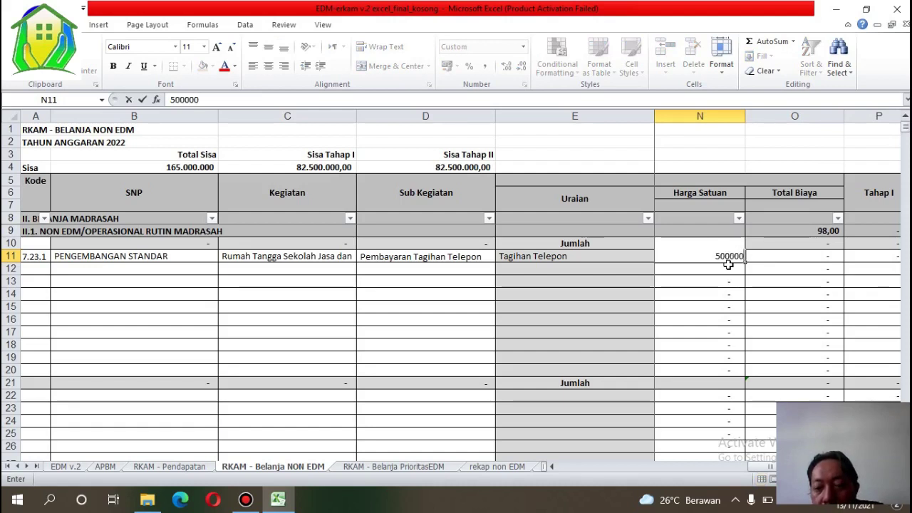
key("Return")
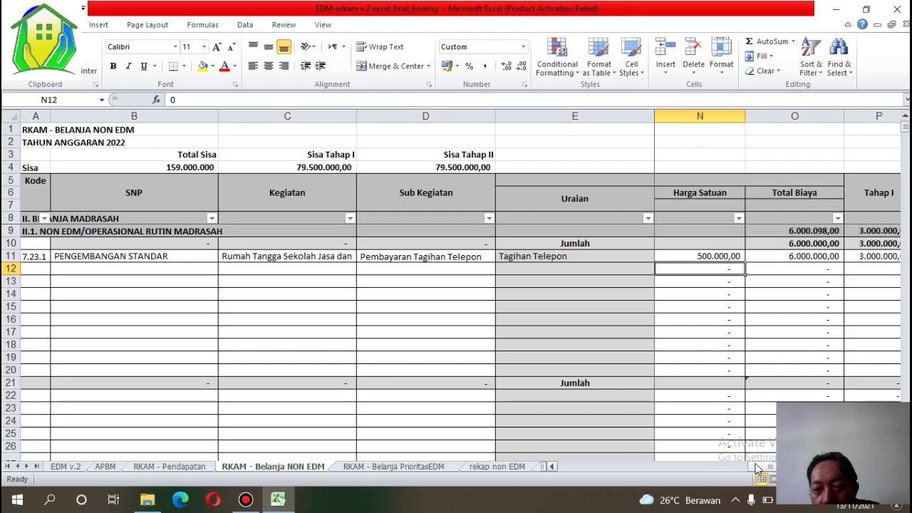
Step: Review the total biaya, Tahap I, Tahap II, keterangan and kode akun cells of the Tagihan Telepon row
left_click_drag(756, 468, 774, 469)
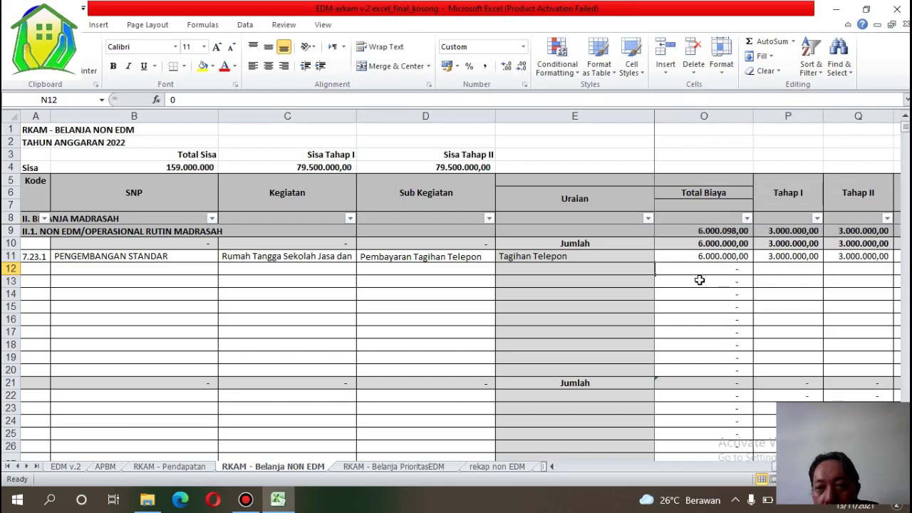
left_click(699, 252)
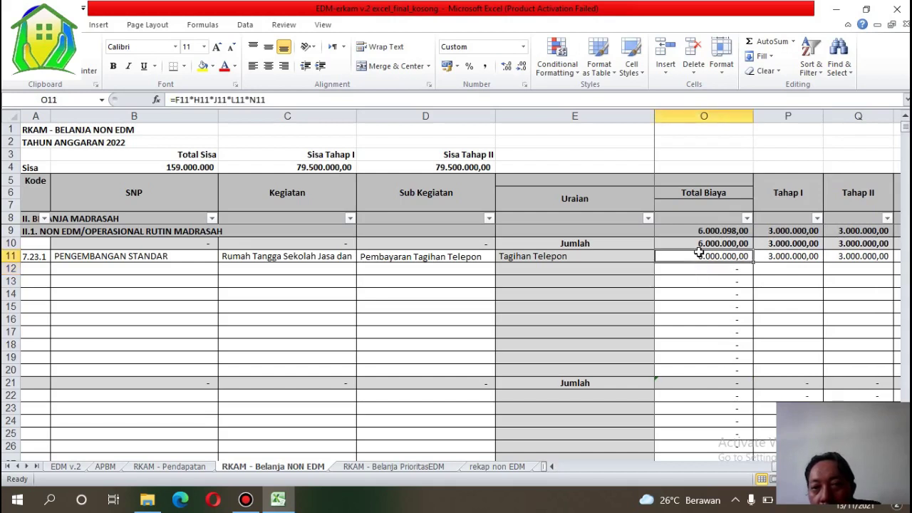
key("Right")
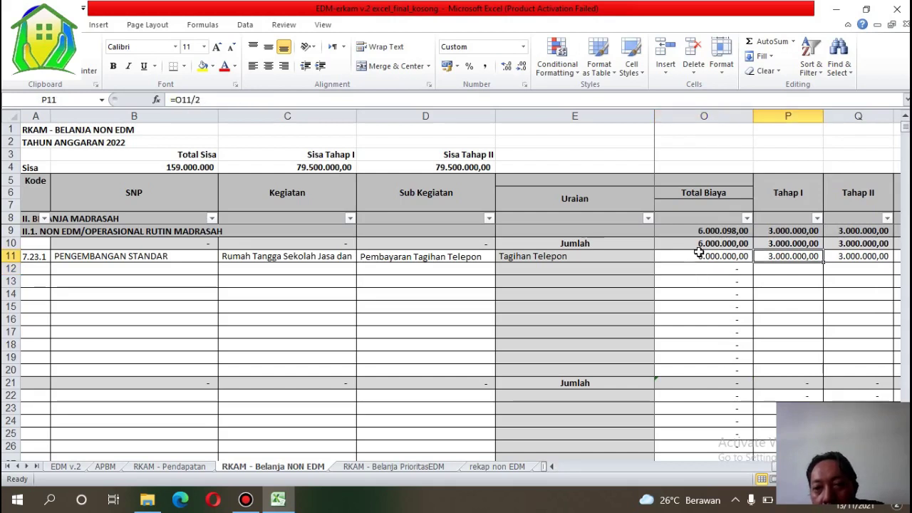
key("Right")
key("Right")
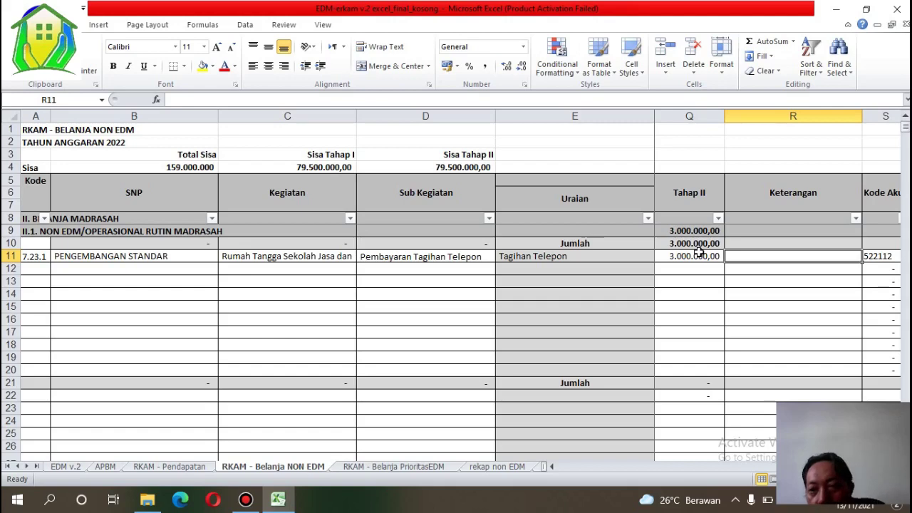
key("Right")
key("Left")
key("Left")
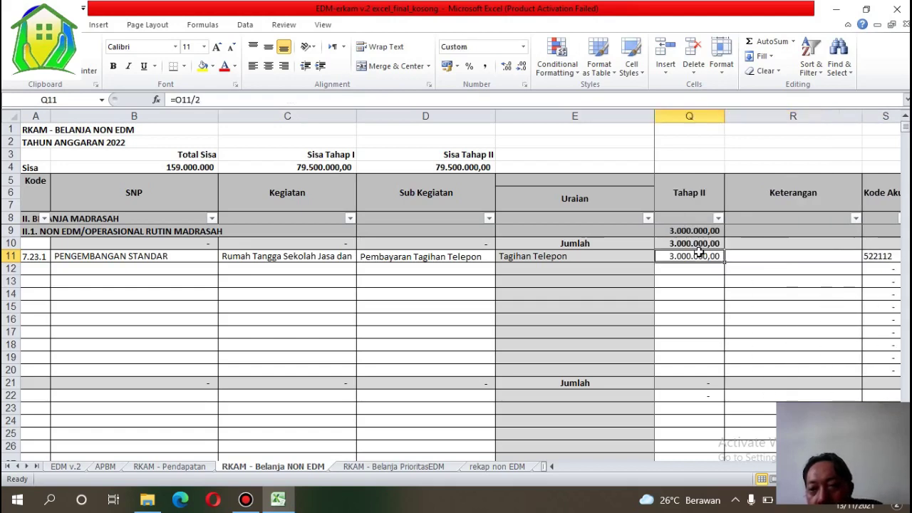
key("Right")
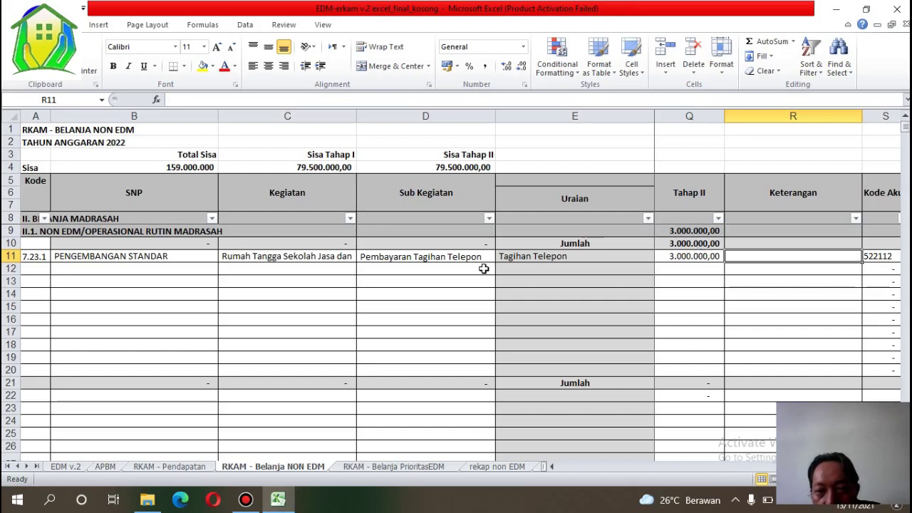
left_click(461, 271)
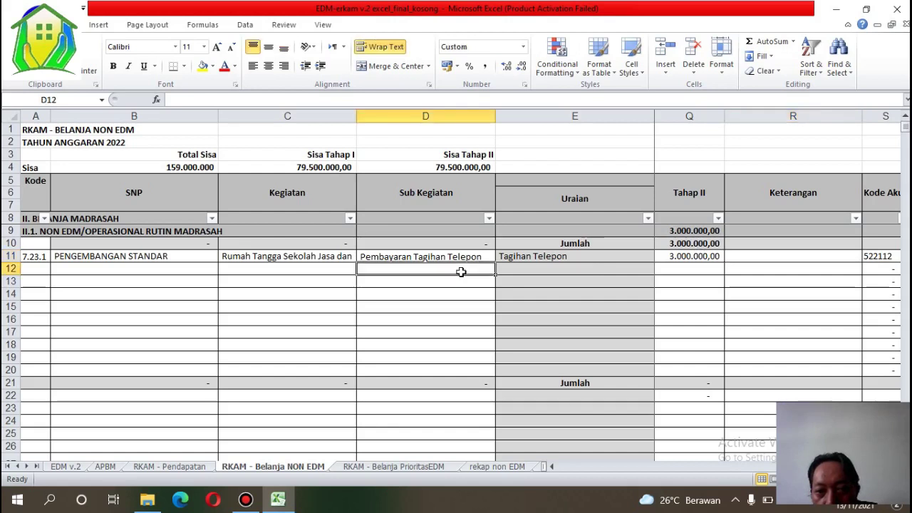
left_click(92, 272)
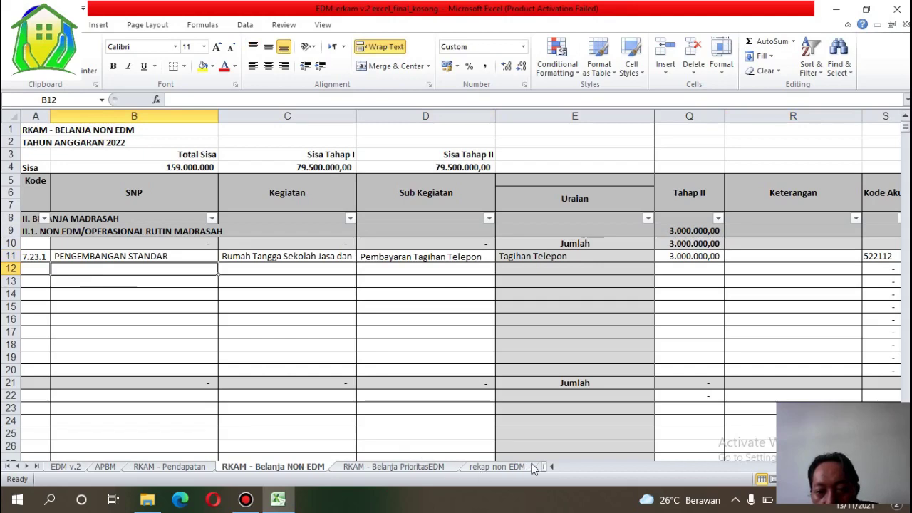
Step: Look through the kode, kegiatan and sub kegiatan list on daftar sub kegiatan, and review the RKAM - Pendapatan and RKAM - Belanja NON EDM sheets
left_click_drag(543, 466, 726, 454)
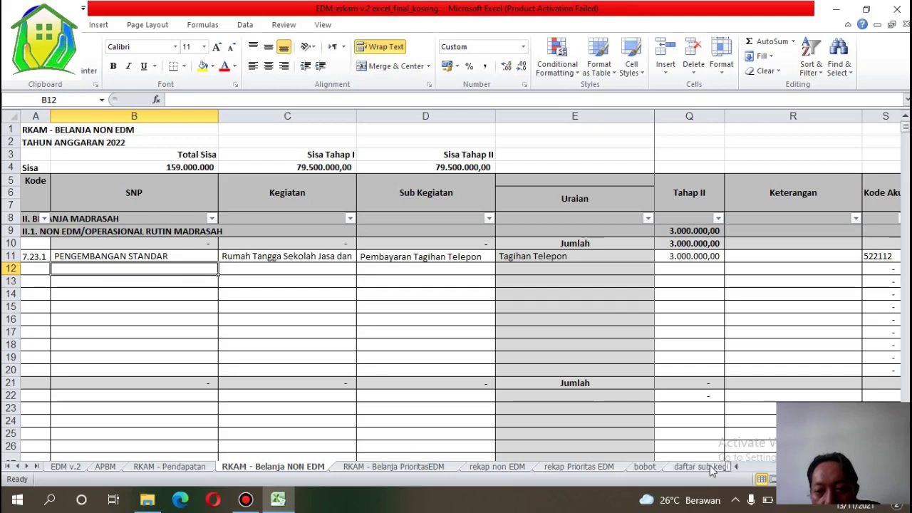
left_click(708, 466)
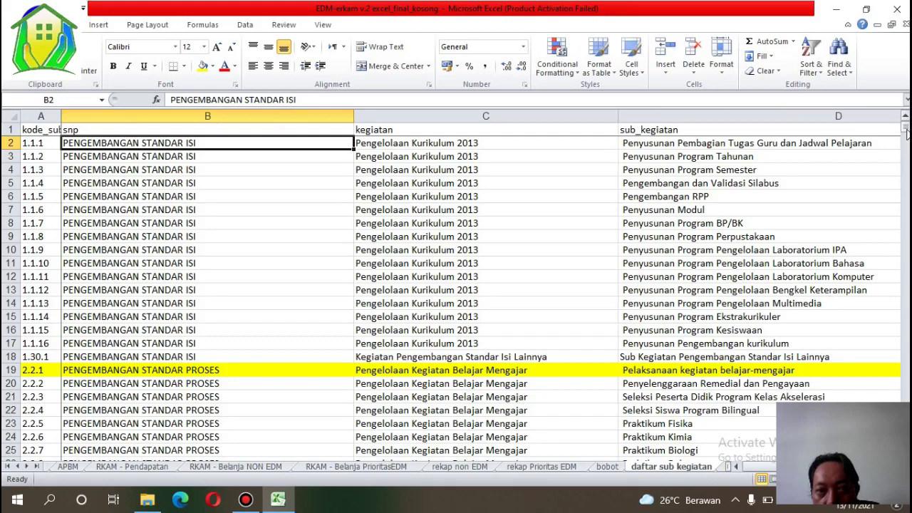
left_click_drag(907, 134, 907, 137)
left_click_drag(899, 442, 906, 228)
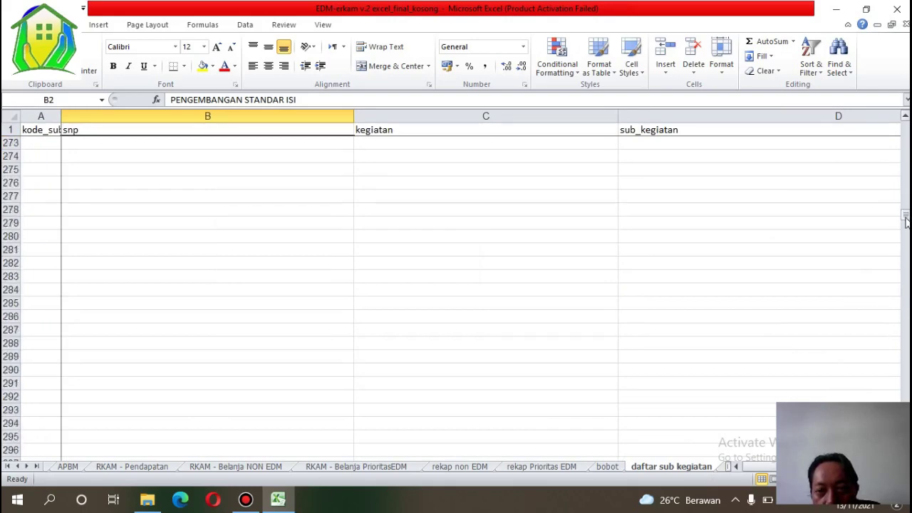
left_click_drag(908, 202, 905, 142)
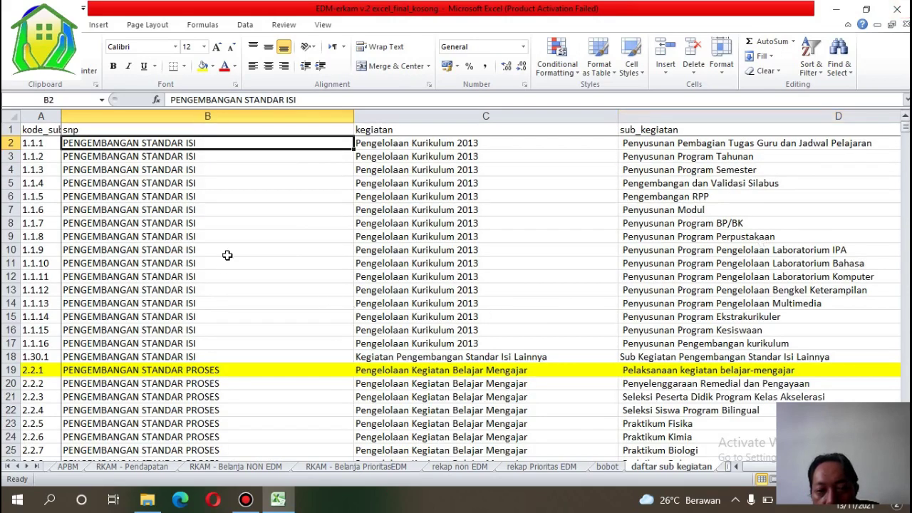
left_click(128, 467)
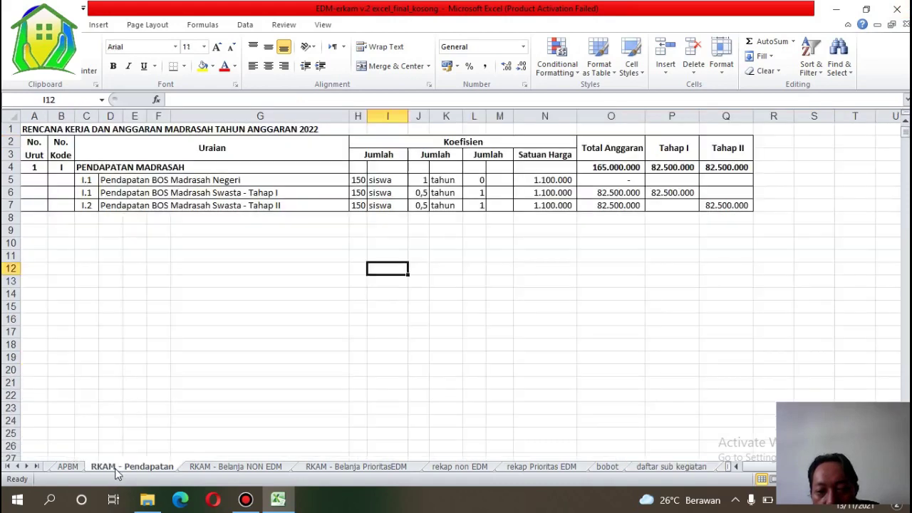
left_click(191, 469)
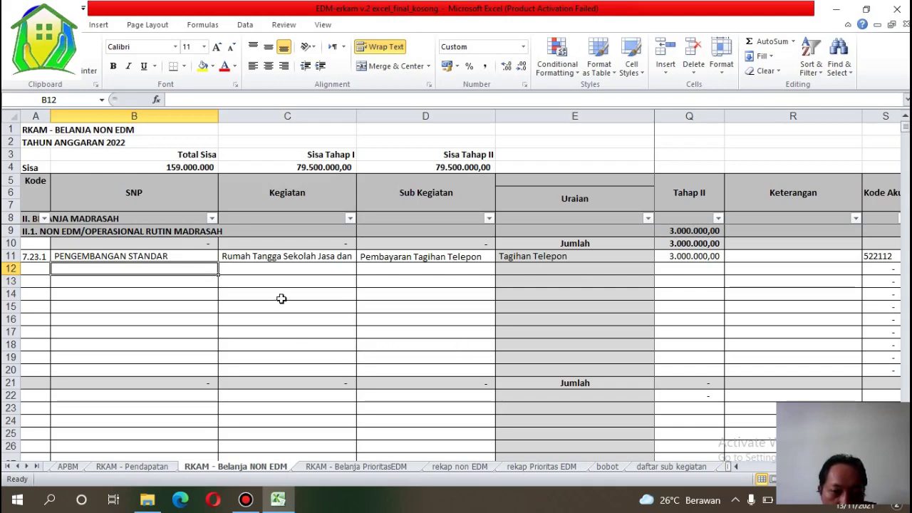
left_click(288, 278)
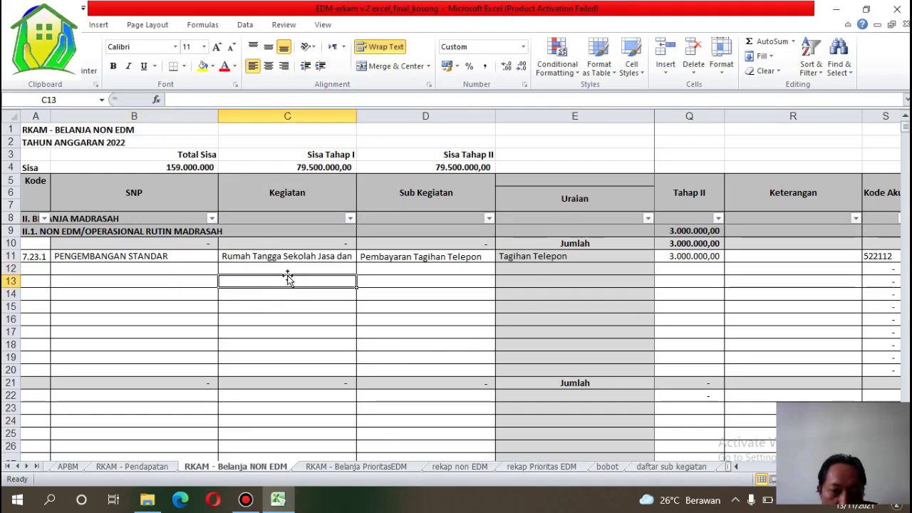
left_click(282, 322)
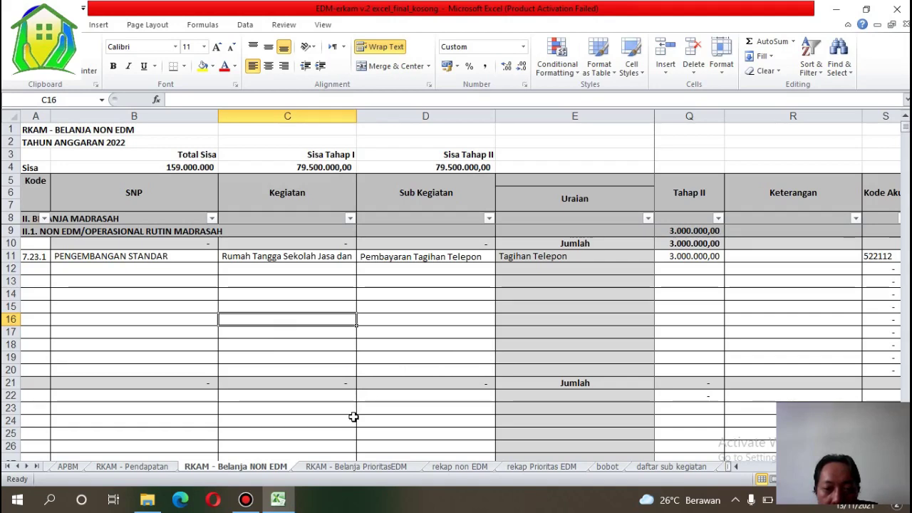
Step: Enter "PENGEMBANGAN STANDAR PEMBIAYAAN" as the SNP in cell C11 of RKAM - Belanja PrioritasEDM, checking the SNP entry on RKAM - Belanja NON EDM
left_click(368, 466)
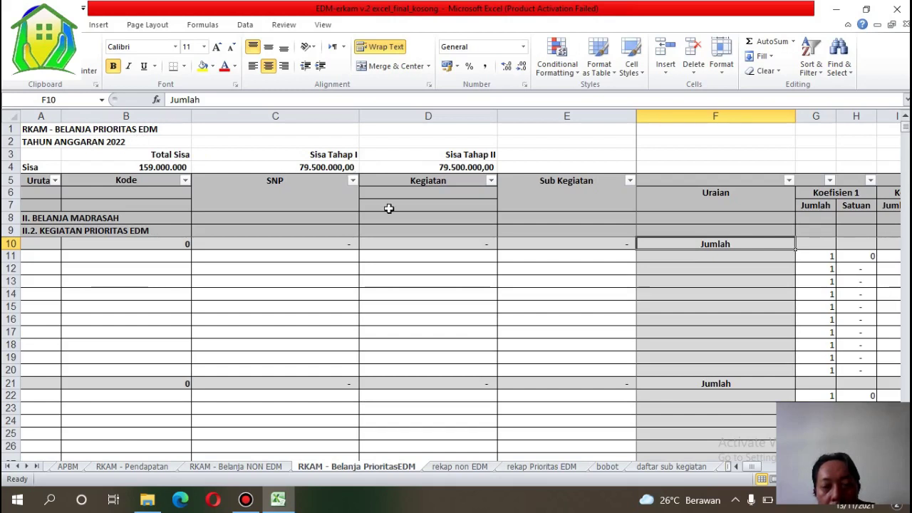
left_click(349, 257)
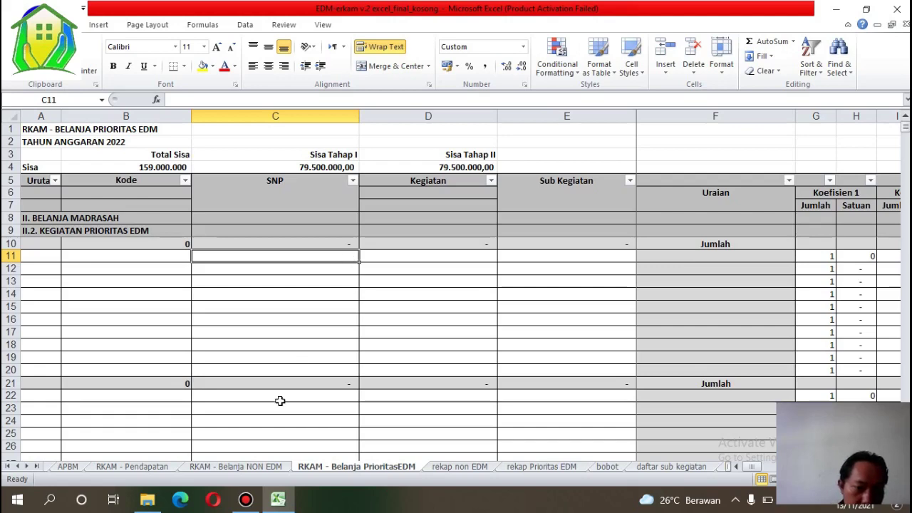
left_click(250, 467)
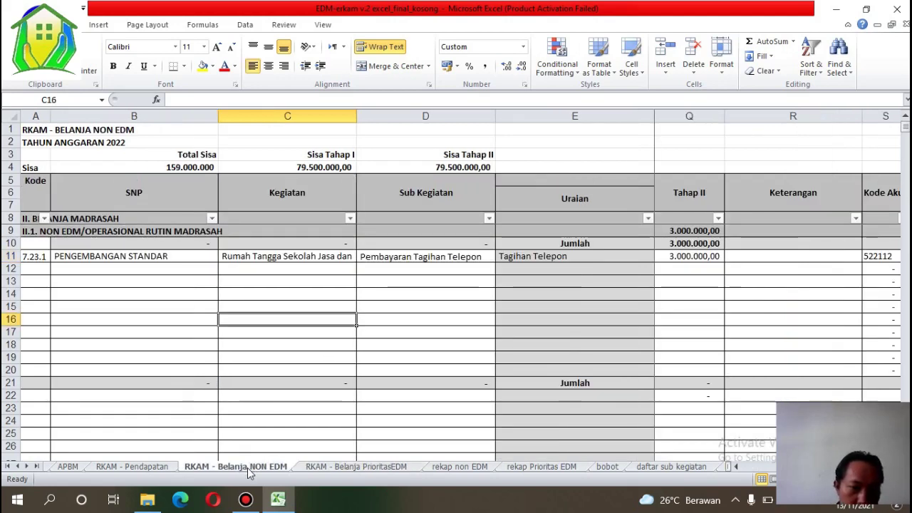
left_click(341, 467)
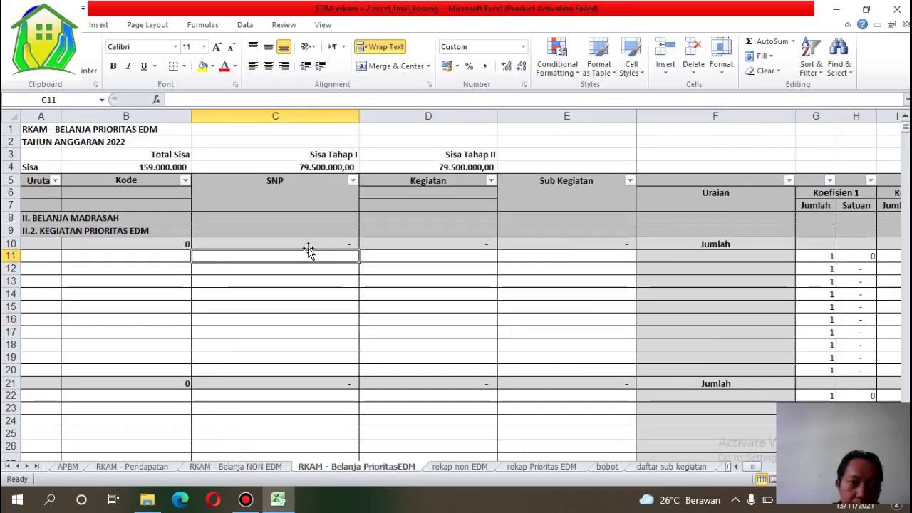
type("PENGEM")
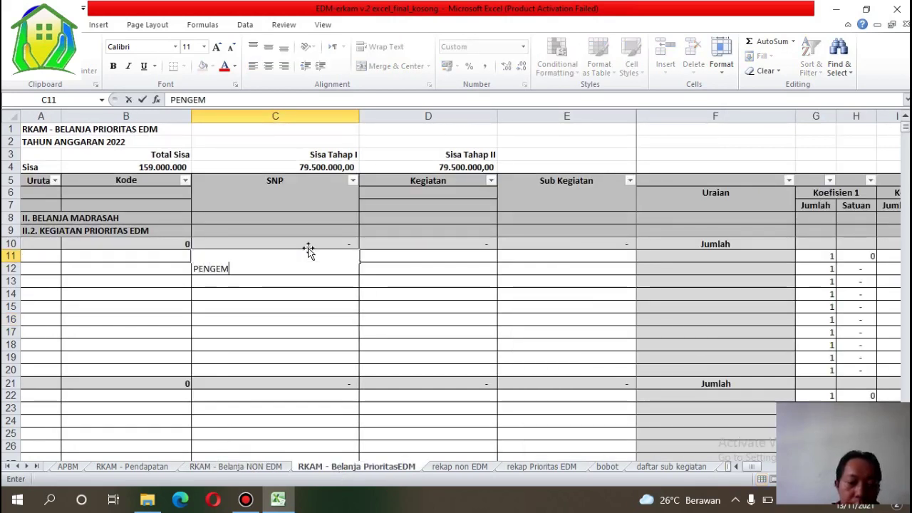
type("BANGAN STAN")
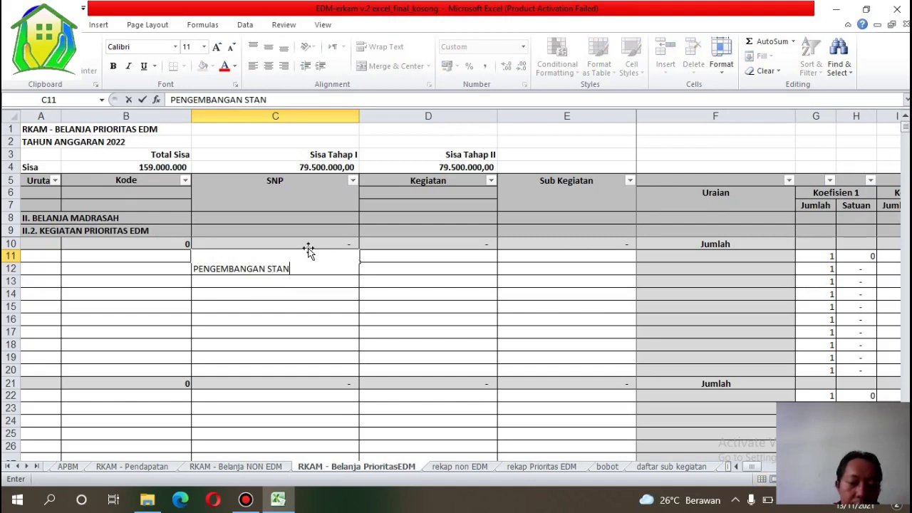
type("DAR PEMBI")
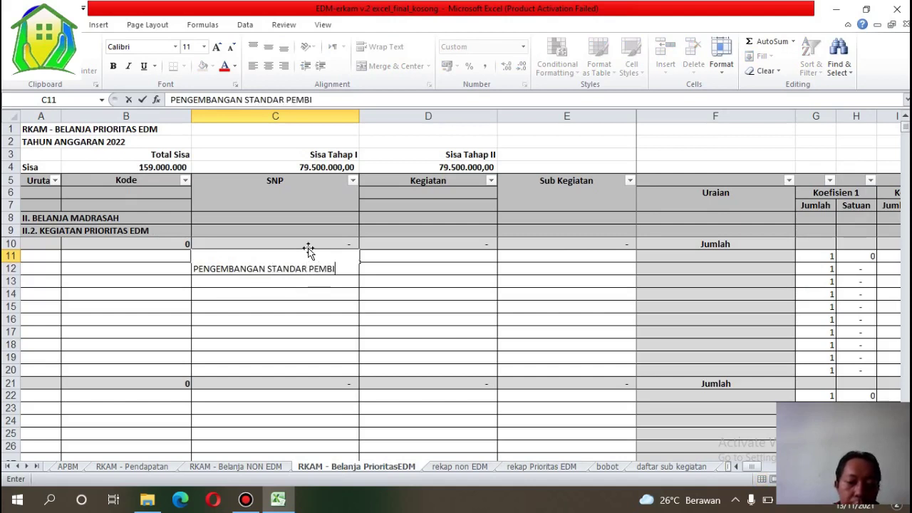
type("AYAAN")
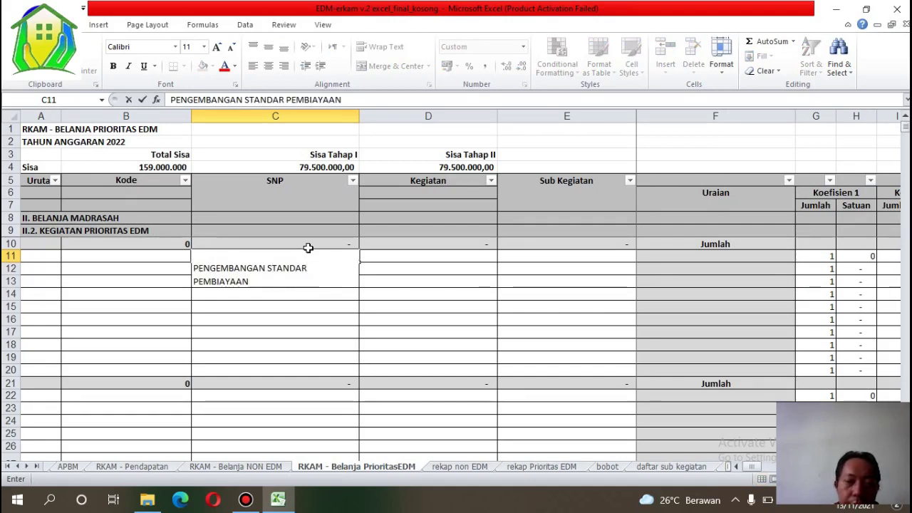
key("Return")
key("Up")
key("Right")
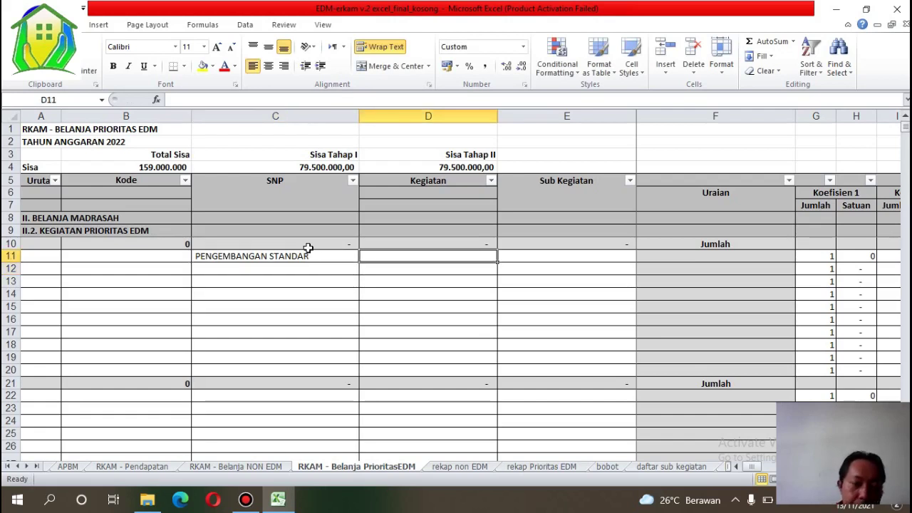
Step: Check the kegiatan on RKAM - Belanja NON EDM and enter "Rumah tangga sekolah jasa dan daya" in cell D11 of RKAM - Belanja PrioritasEDM
left_click(249, 466)
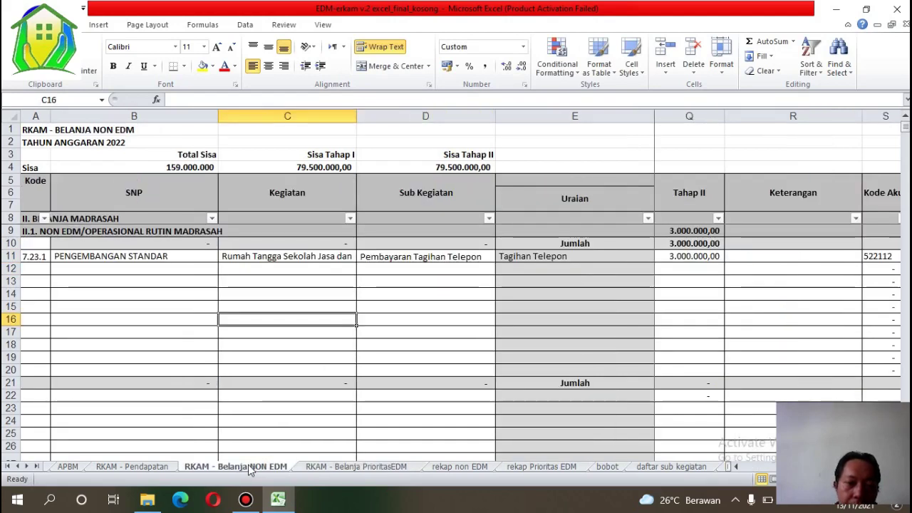
left_click(315, 467)
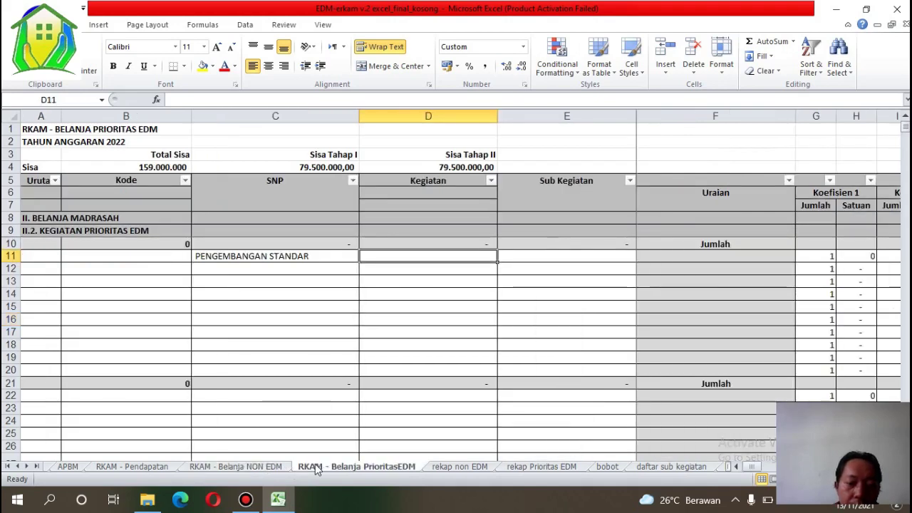
type("Rumah")
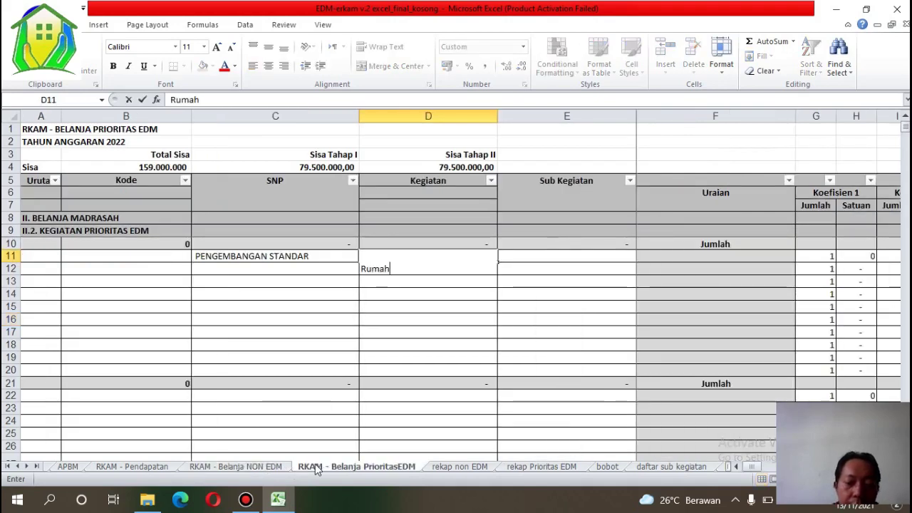
type(" tangga sek")
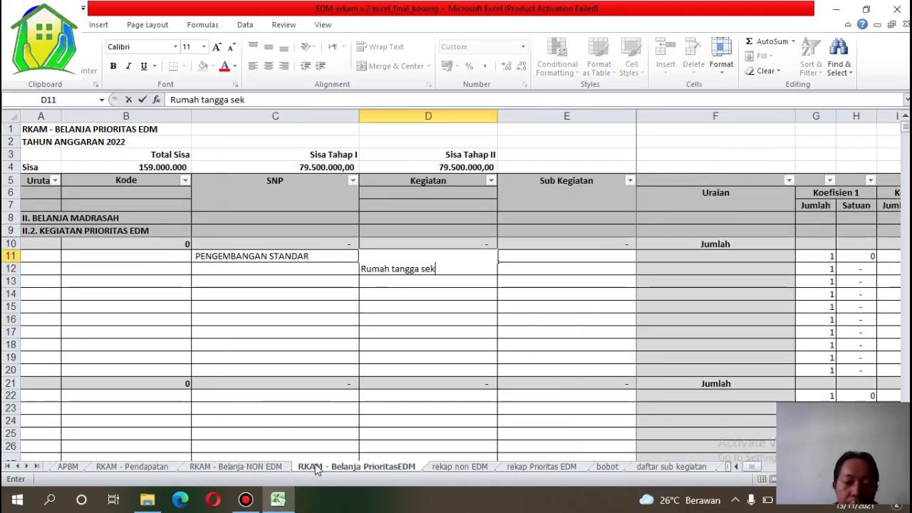
type("olah ja")
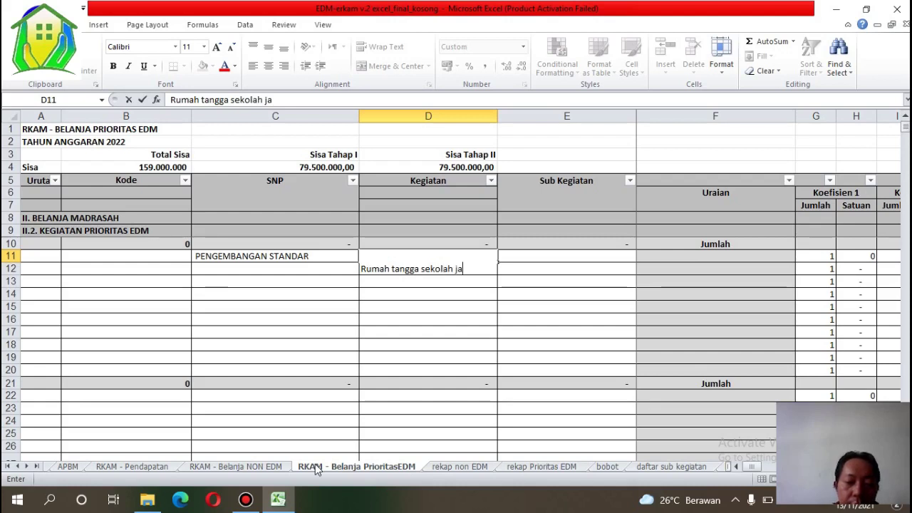
type("sa dan daya")
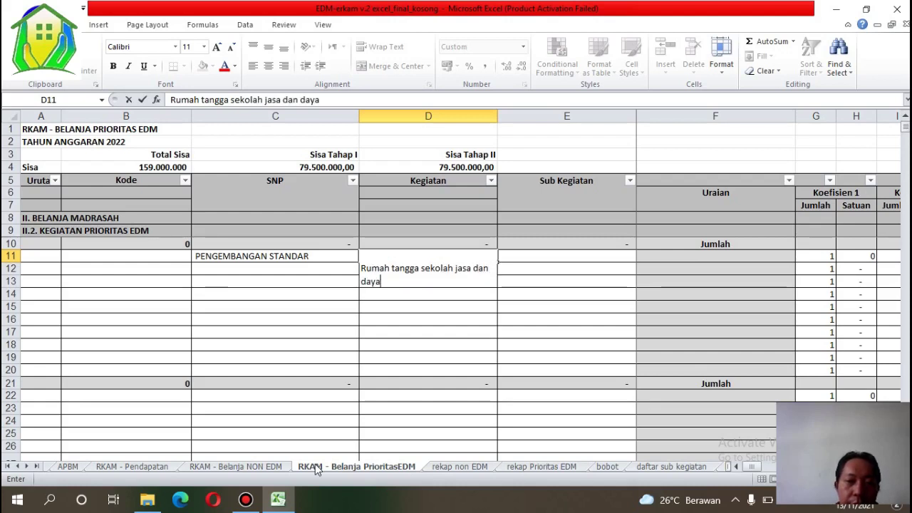
key("Return")
key("Up")
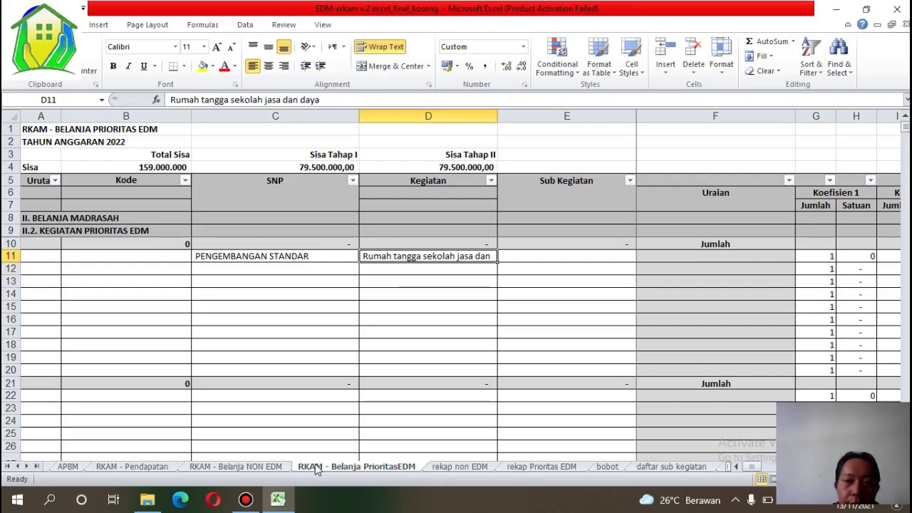
key("Right")
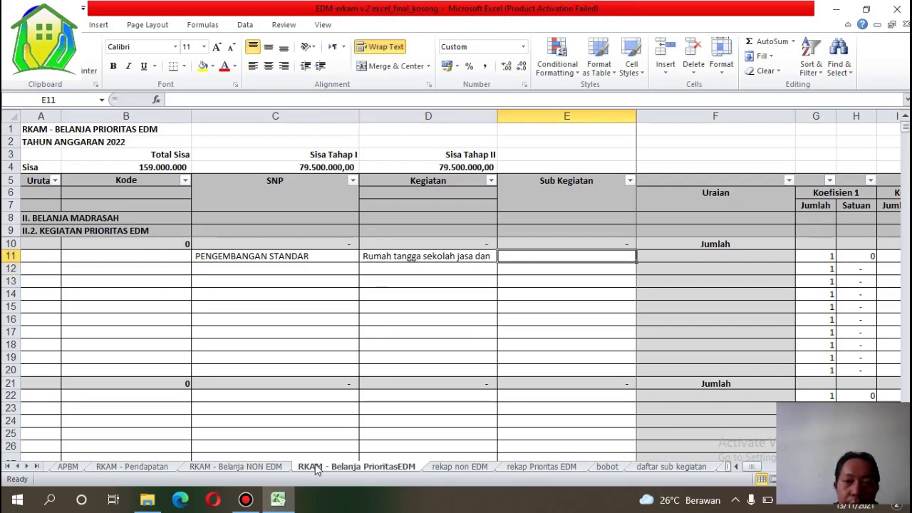
Step: Check the sub kegiatan on RKAM - Belanja NON EDM and enter "Pembayaran tagihan telepon" in cell E11 of RKAM - Belanja PrioritasEDM
left_click(268, 466)
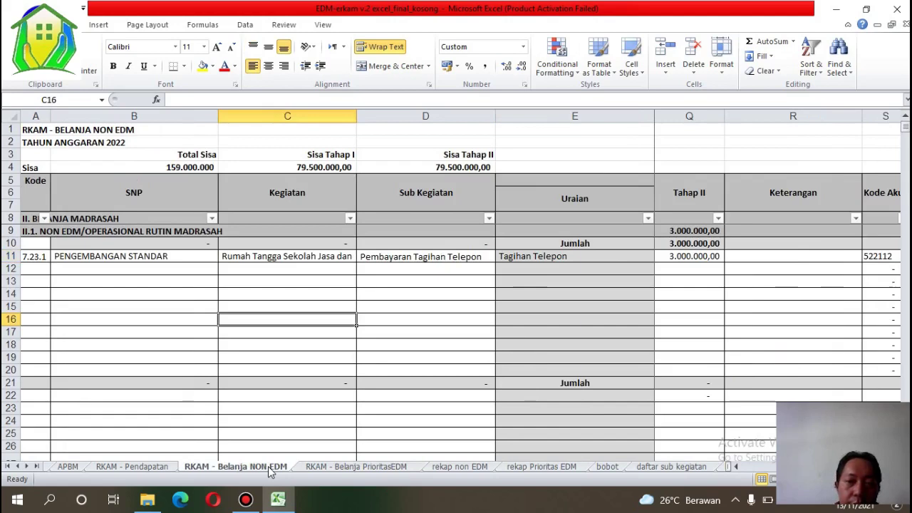
left_click(312, 467)
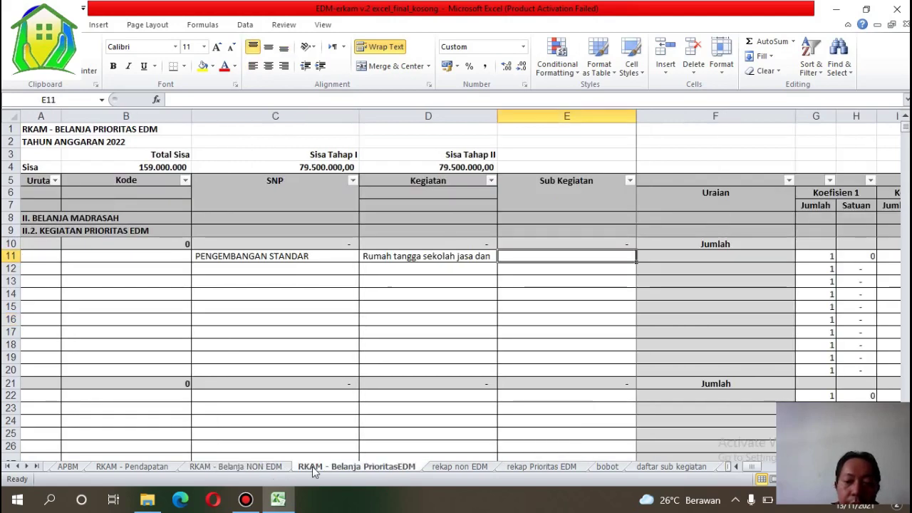
type("Pembay")
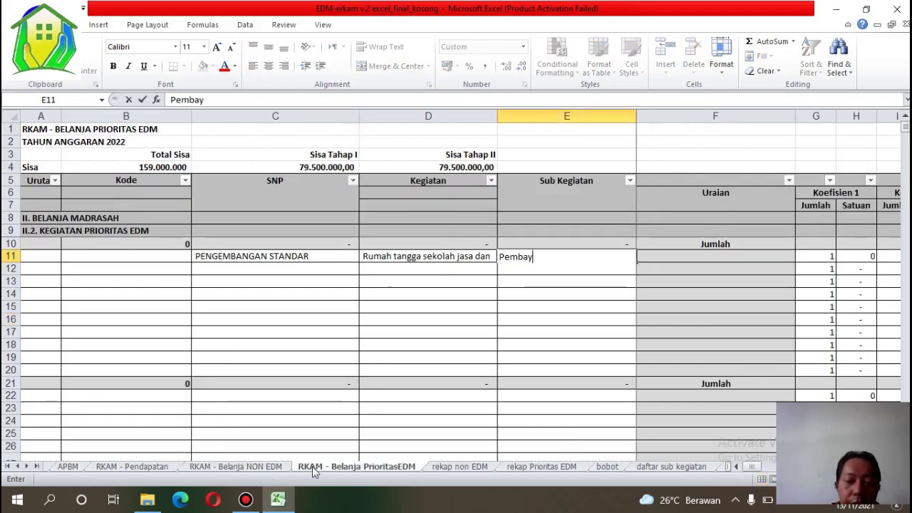
type("aran tagi")
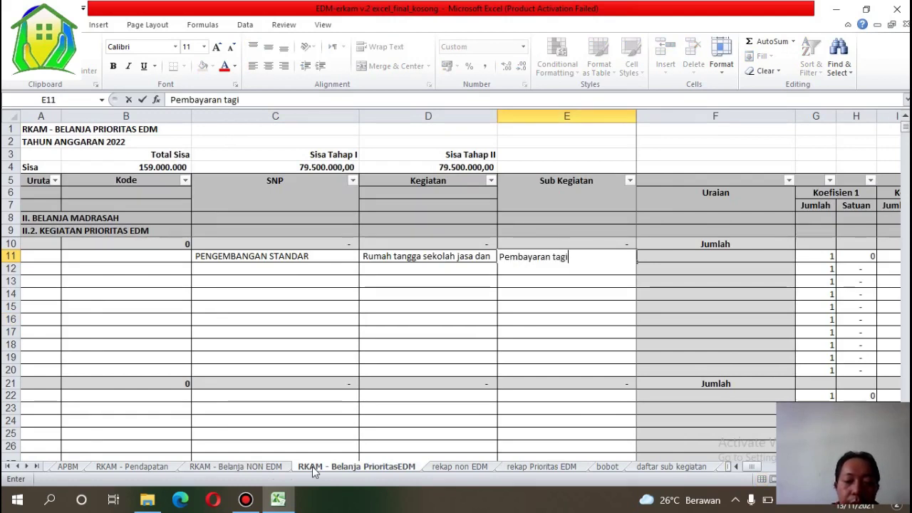
type("han tele")
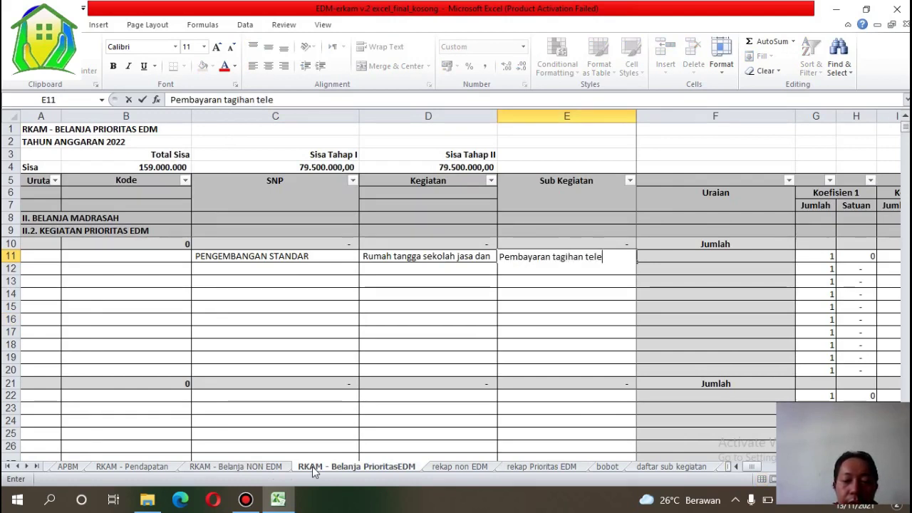
type("pon")
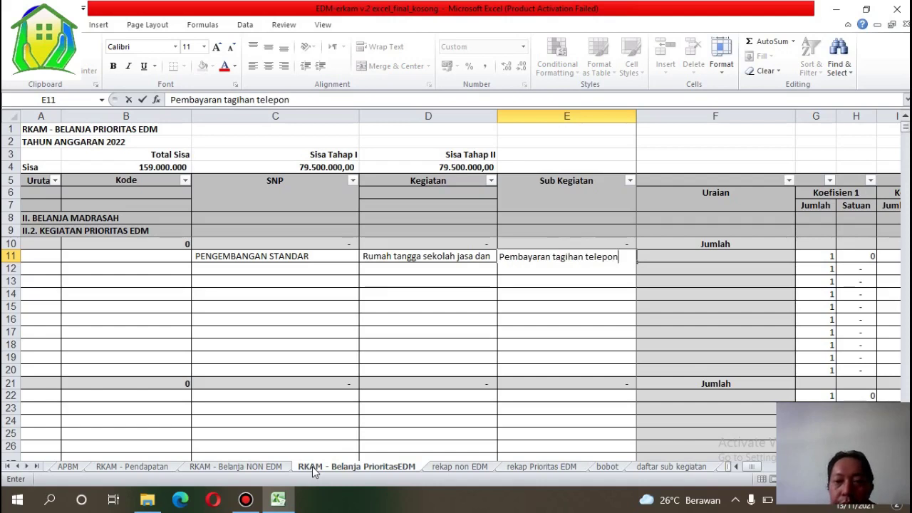
key("ctrl+Return")
key("Tab")
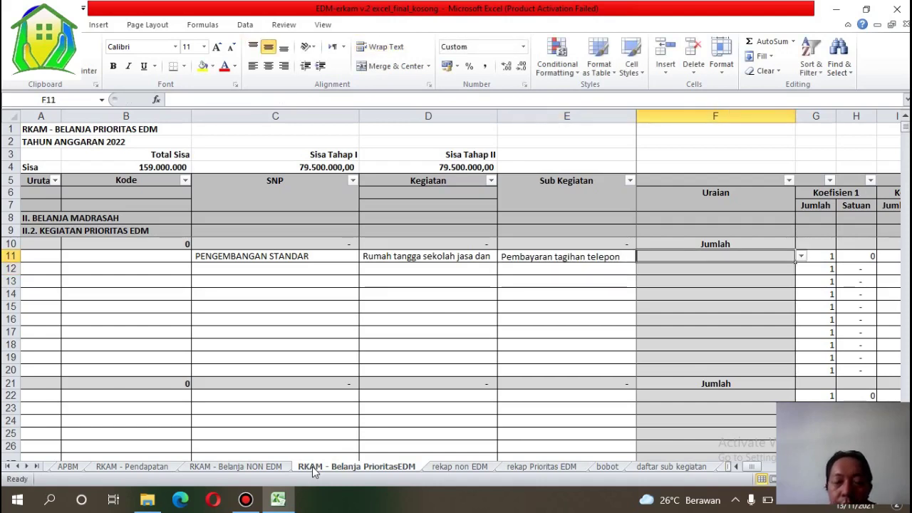
Step: Choose "Tagihan Telepon" as the uraian in cell F11 of RKAM - Belanja PrioritasEDM
left_click(801, 258)
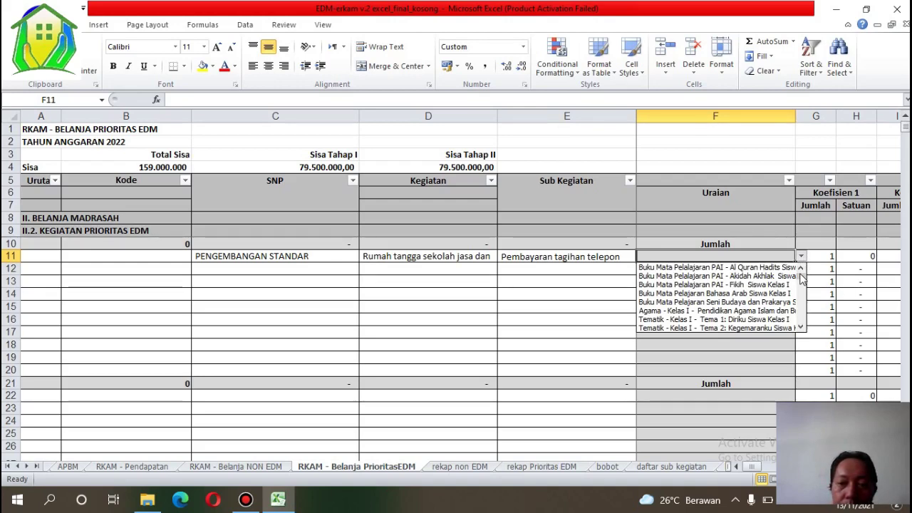
scroll(801, 285, "down", 8)
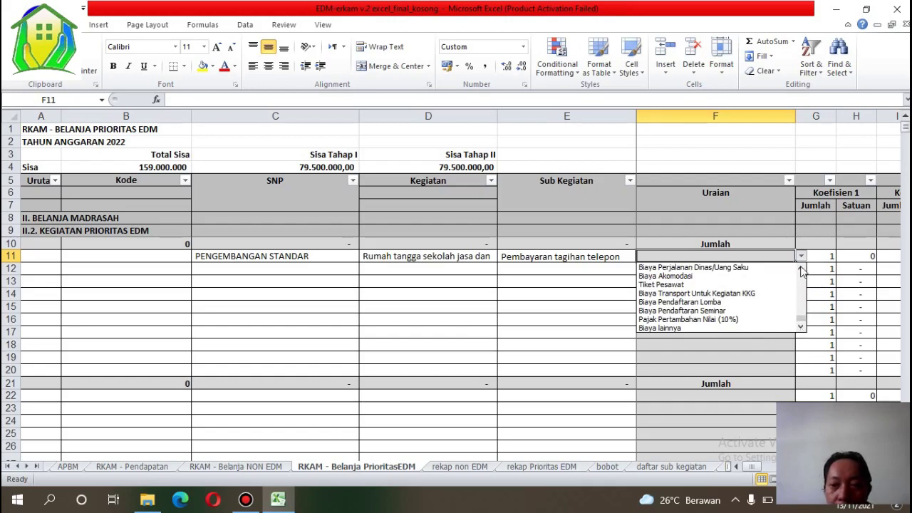
left_click(800, 270)
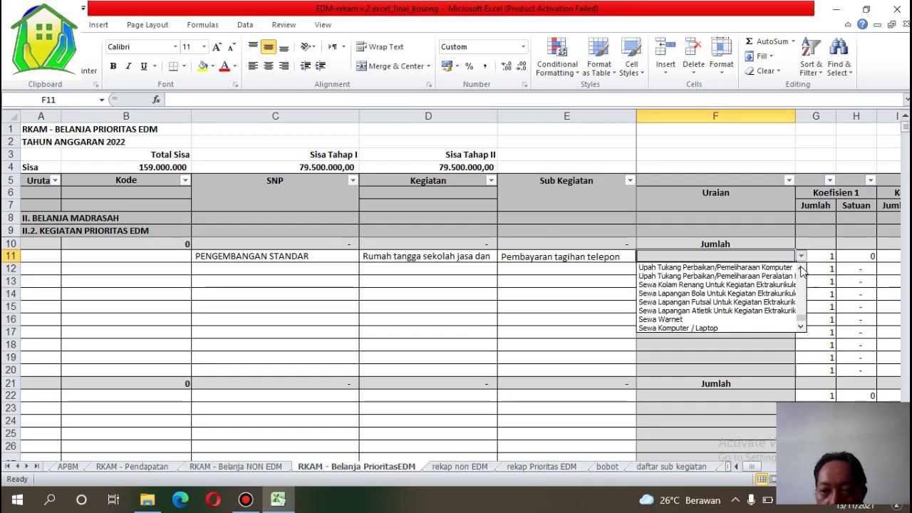
left_click(800, 270)
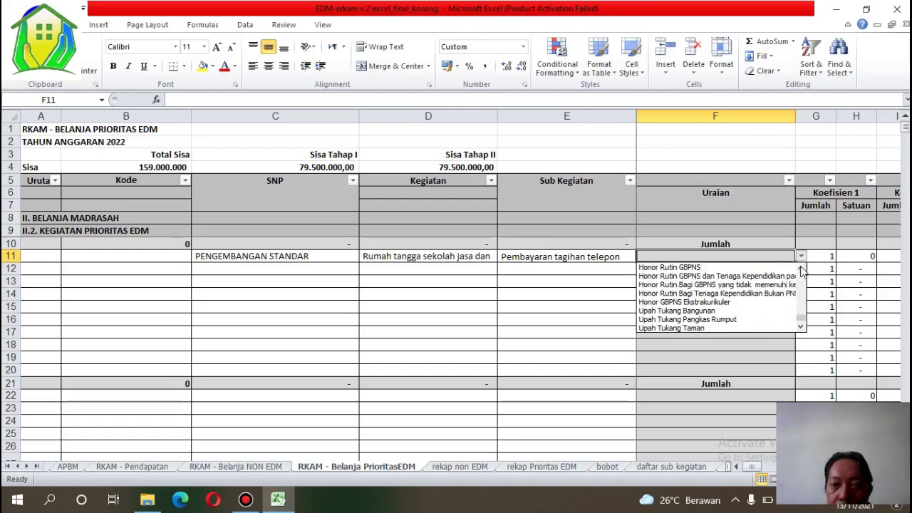
left_click(801, 270)
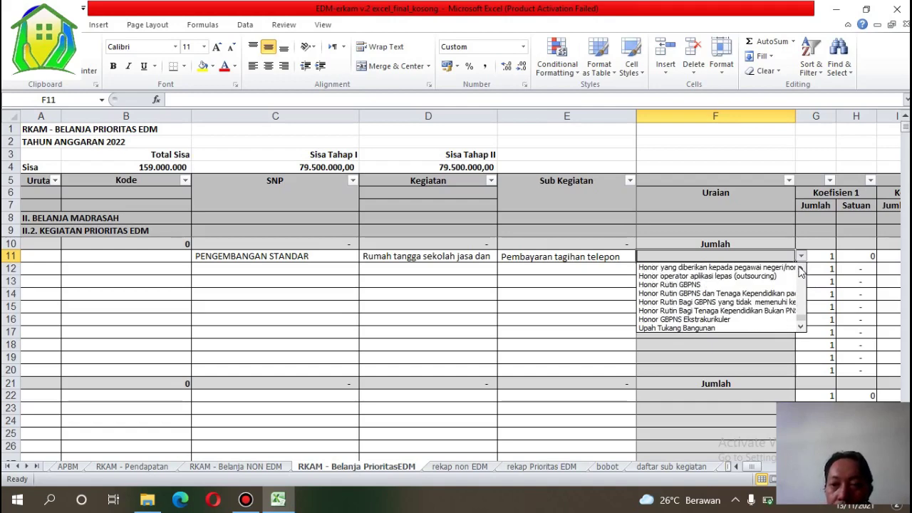
scroll(801, 271, "up", 1)
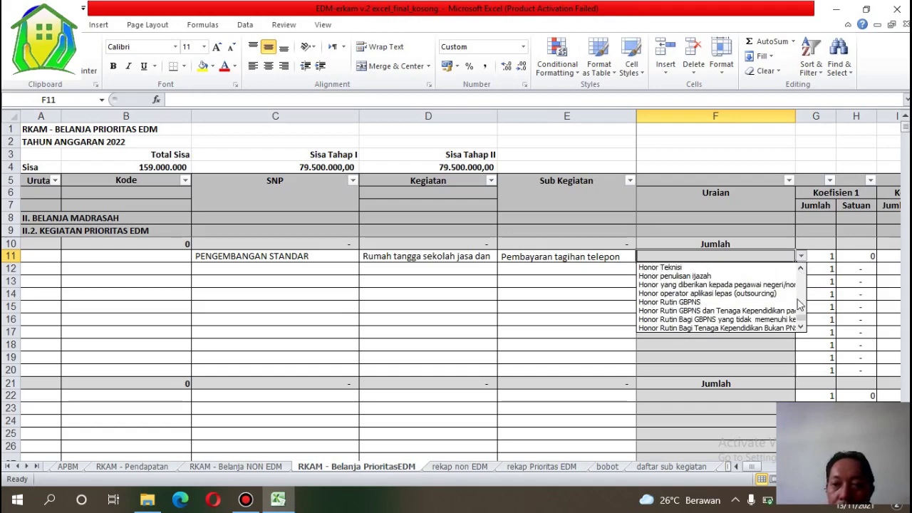
scroll(801, 271, "up", 4)
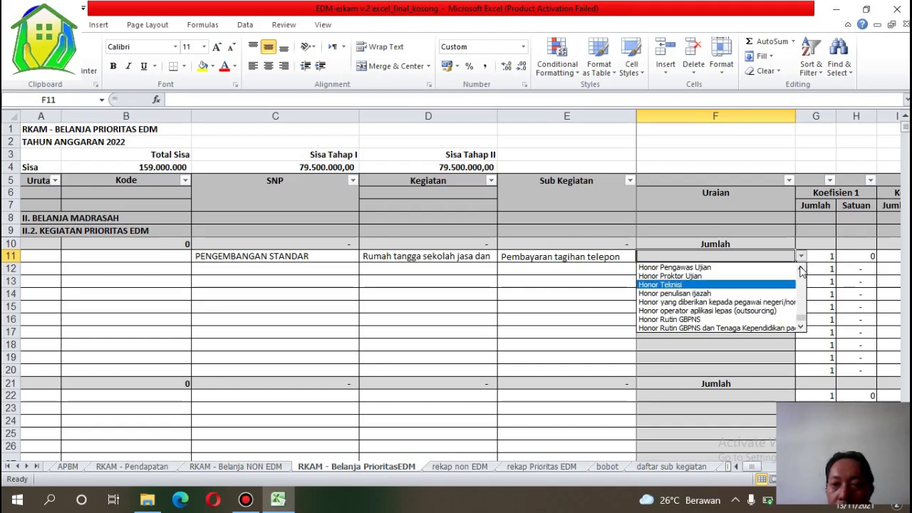
scroll(801, 271, "up", 3)
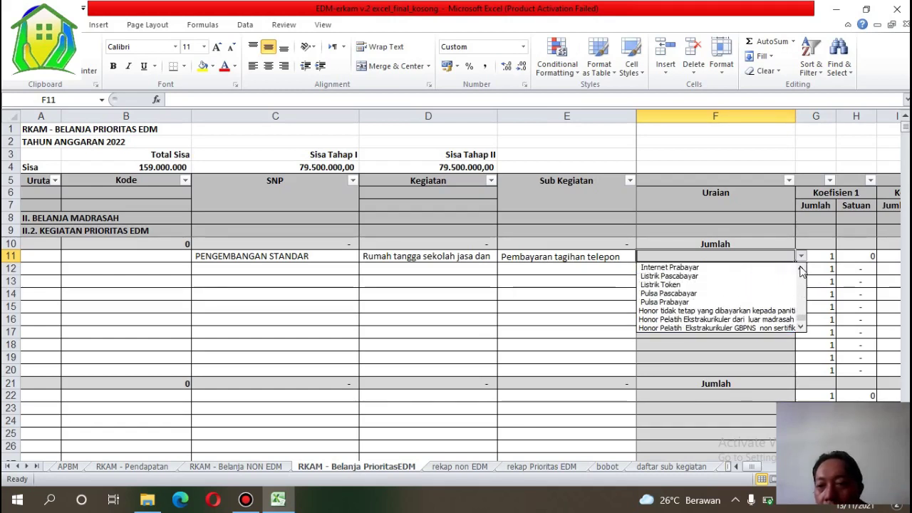
scroll(801, 271, "up", 3)
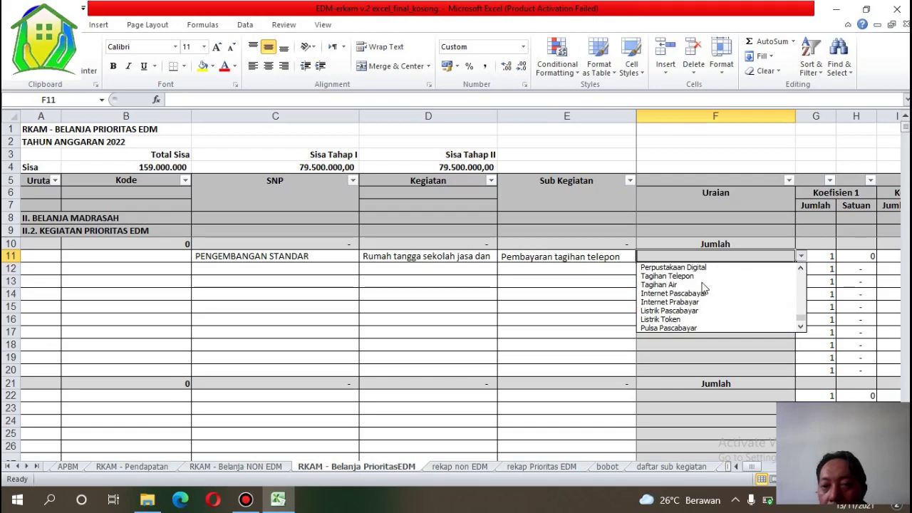
left_click(684, 277)
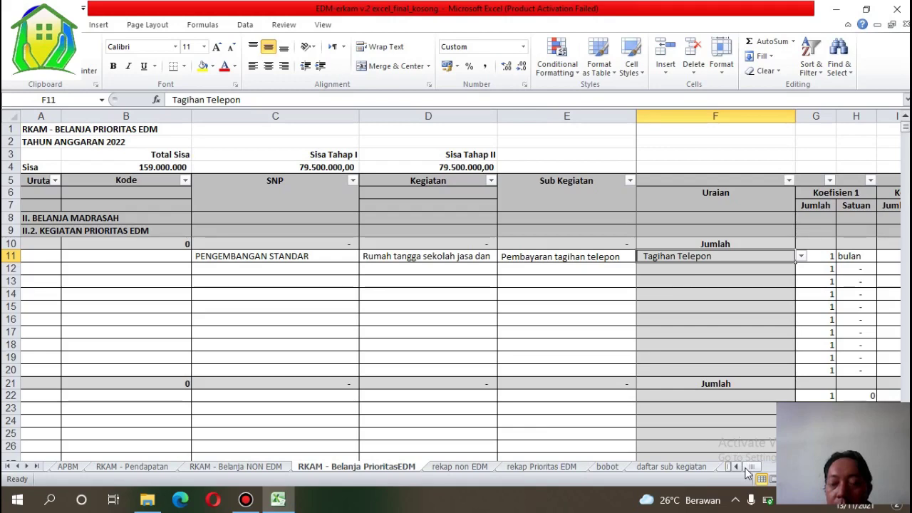
Step: Examine the uraian, koefisien jumlah and satuan, and harga satuan columns of the Tagihan Telepon row
key("Right")
key("Right")
key("Right")
key("Right")
key("Right")
key("Right")
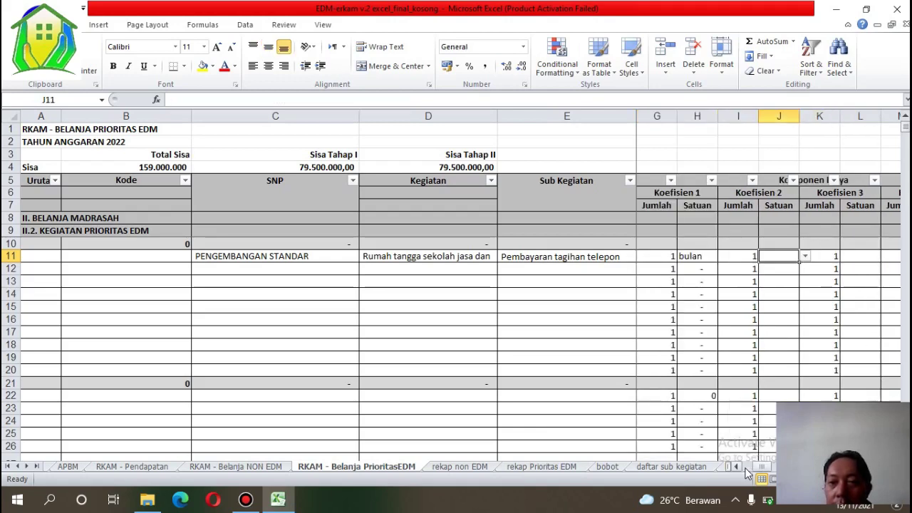
key("Right")
key("Right")
key("Right")
key("Right")
key("Right")
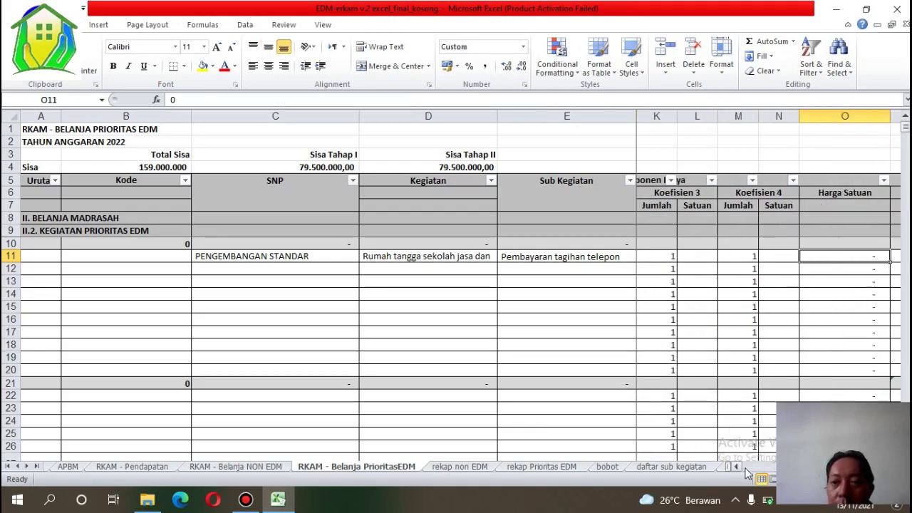
key("Left")
key("Left")
key("Left")
key("Left")
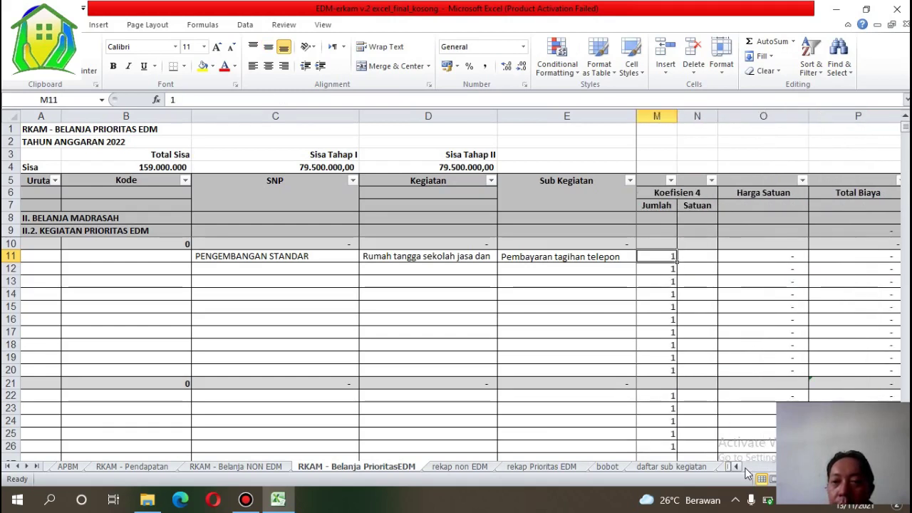
key("Right")
key("Right")
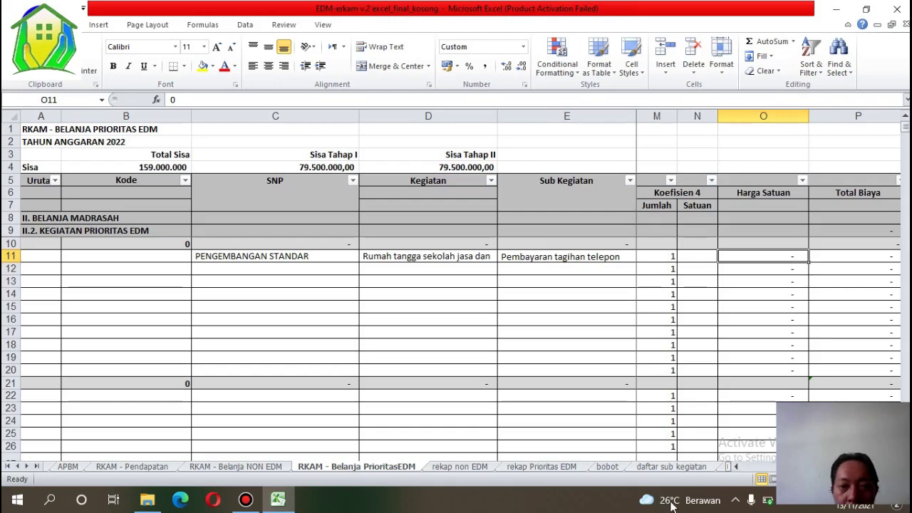
left_click(736, 468)
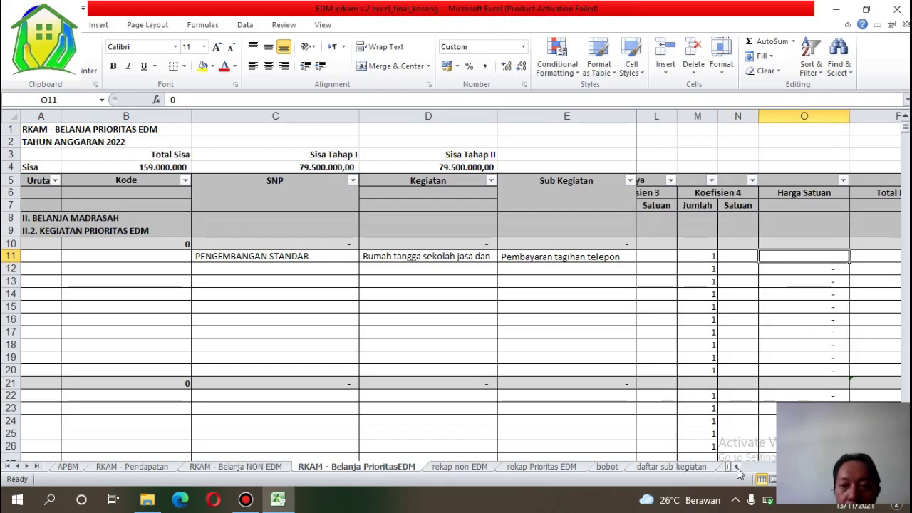
left_click(736, 467)
left_click(736, 467)
left_click(736, 468)
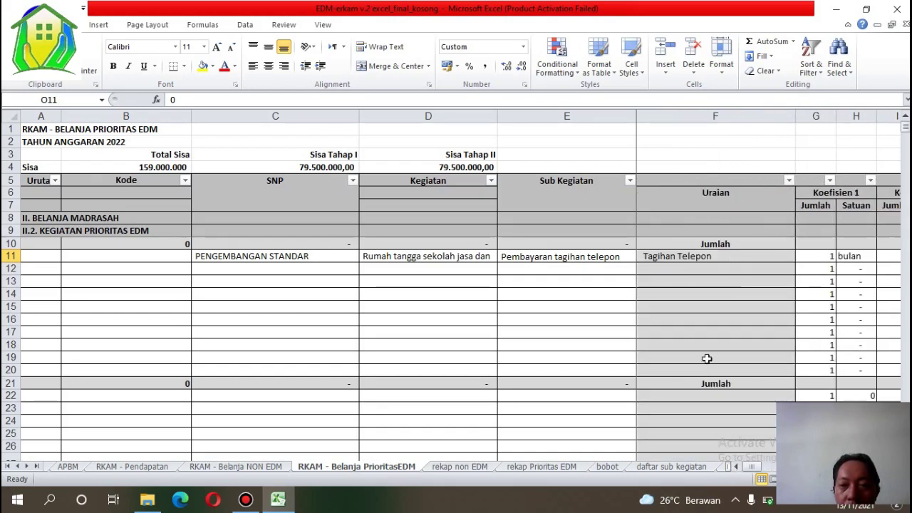
left_click_drag(752, 473, 776, 476)
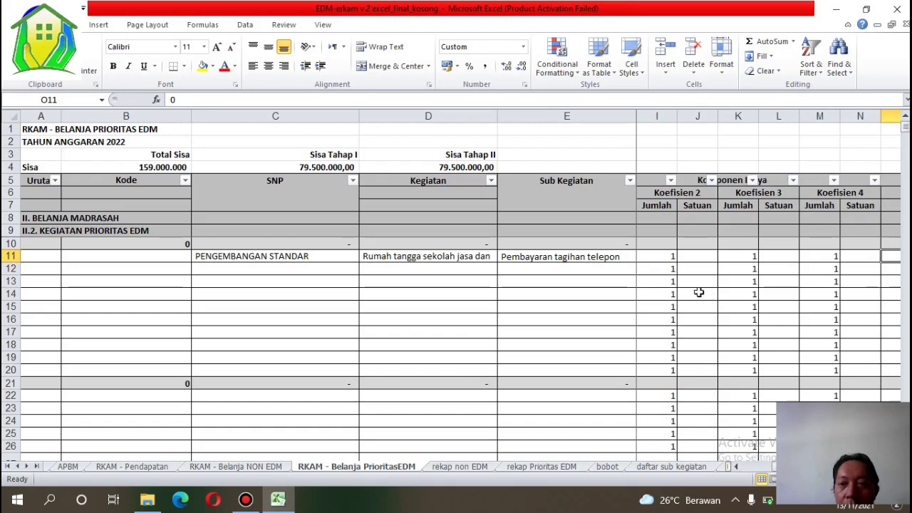
Step: Enter 500000 as the harga satuan for Tagihan Telepon in cell O11
left_click(705, 257)
key("Right")
key("Right")
key("Right")
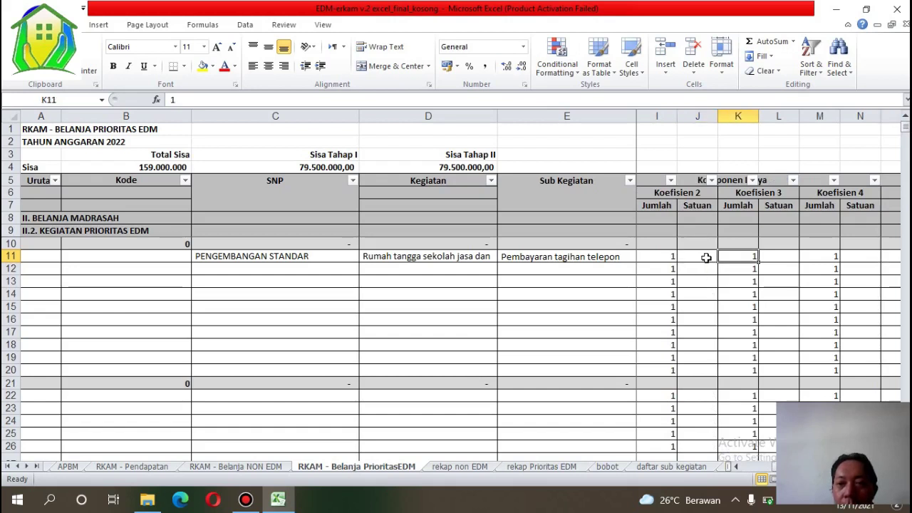
key("Right")
key("Right")
key("Right")
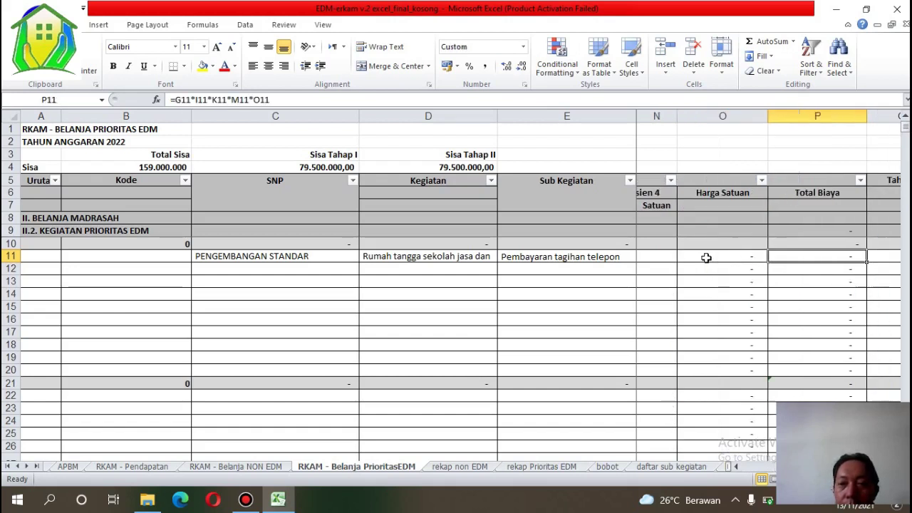
key("Left")
key("Left")
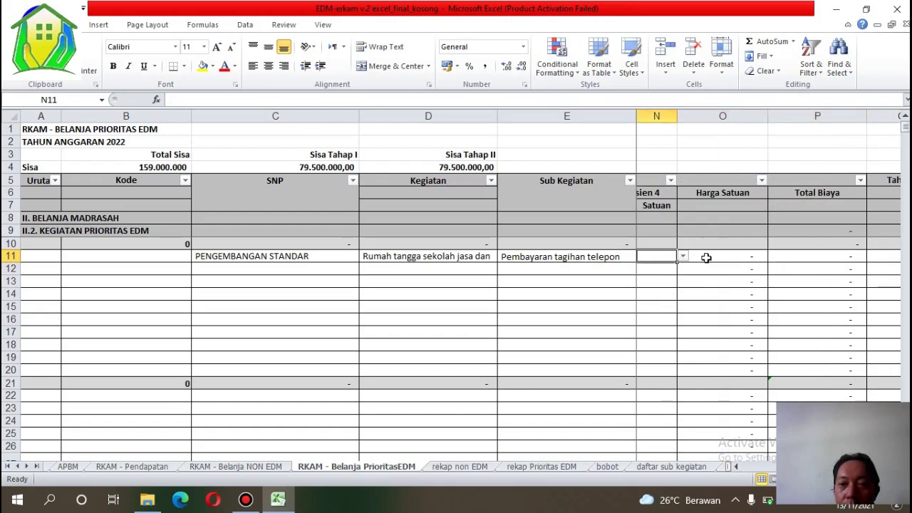
key("Left")
key("Right")
key("Right")
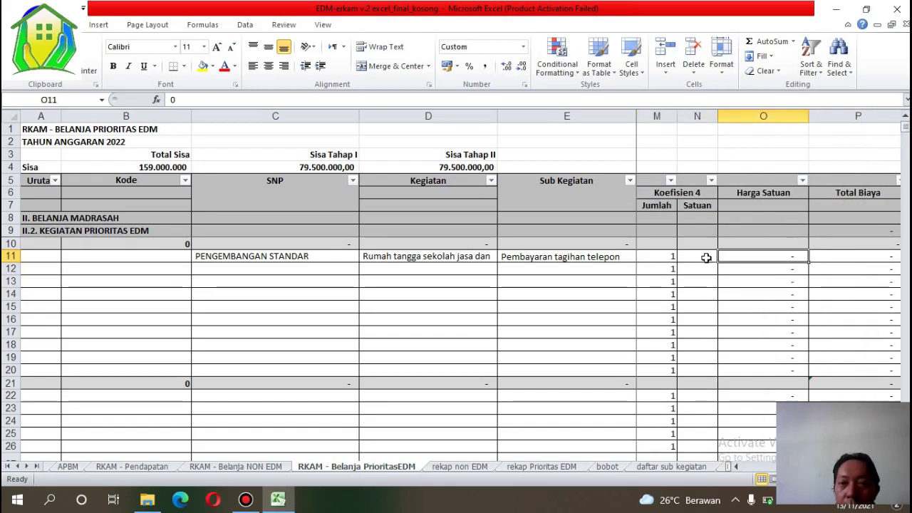
type("500")
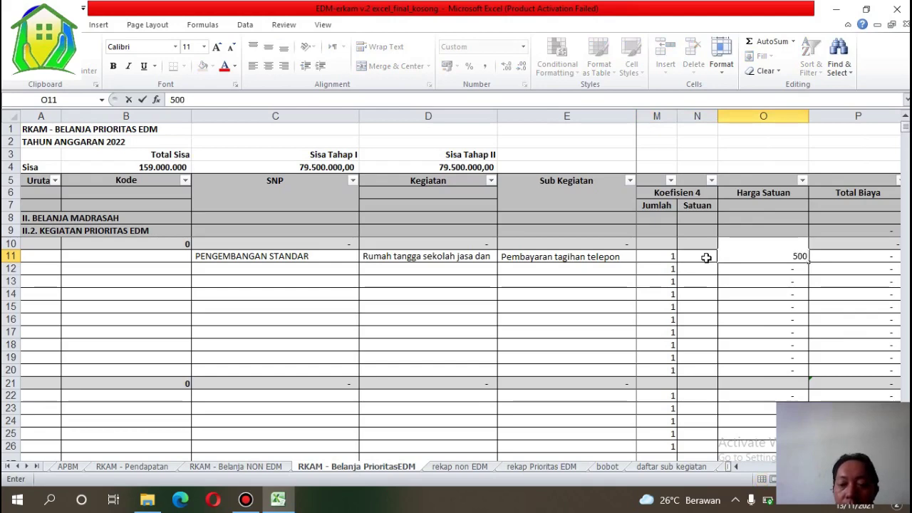
type("000")
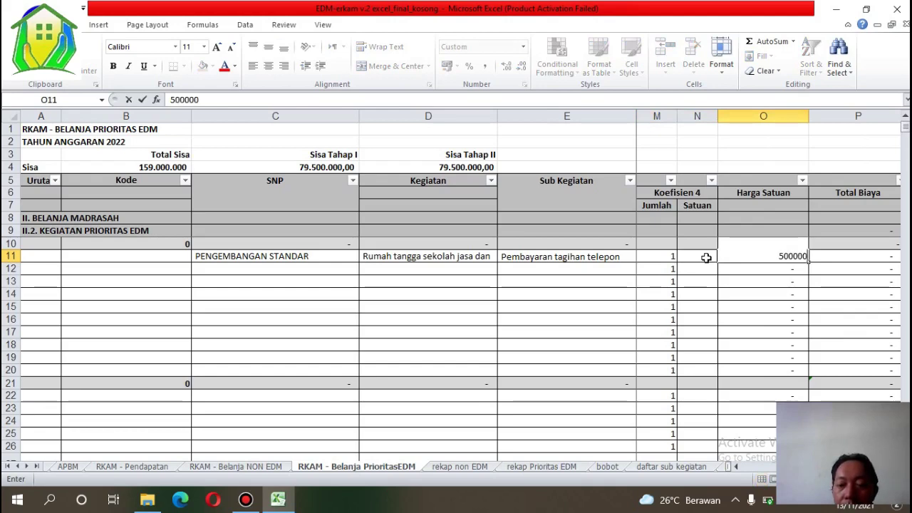
key("Return")
Step: Review the total biaya, Tahap I, Tahap II, keterangan and account code columns of the Tagihan Telepon row
key("Right")
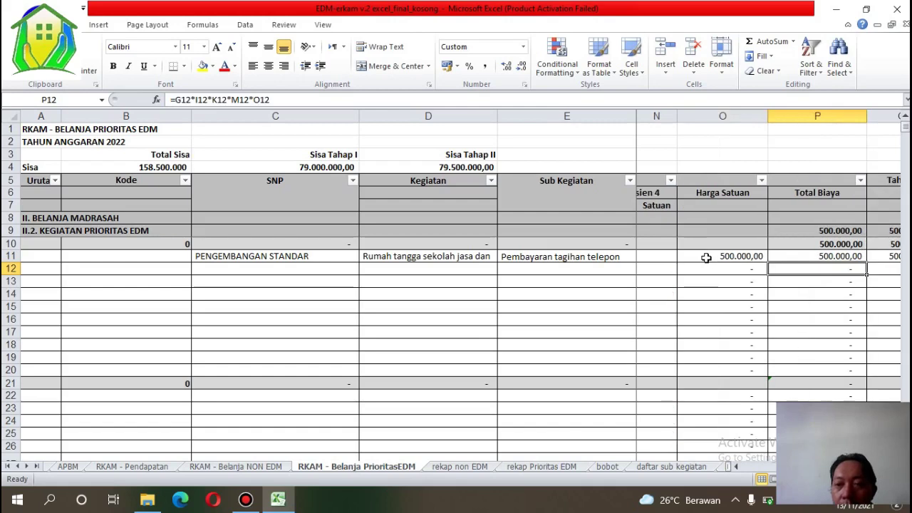
key("Up")
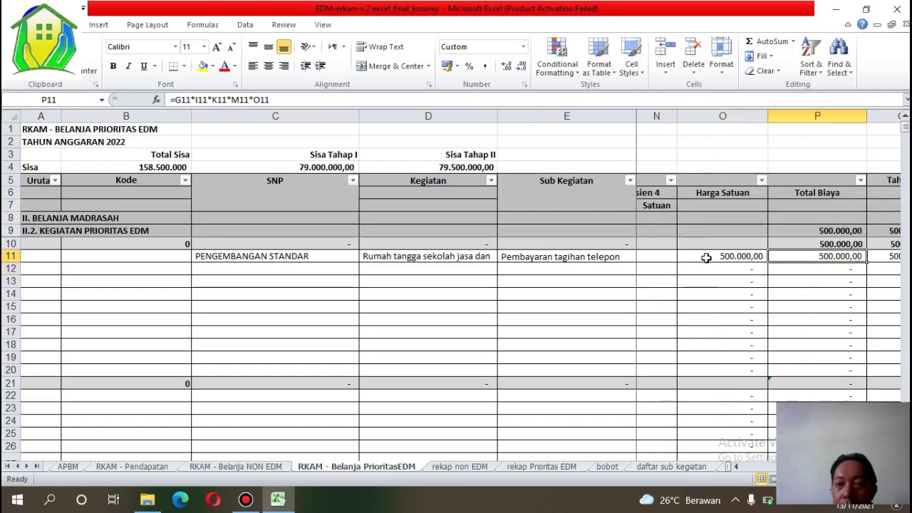
key("Right")
key("Right")
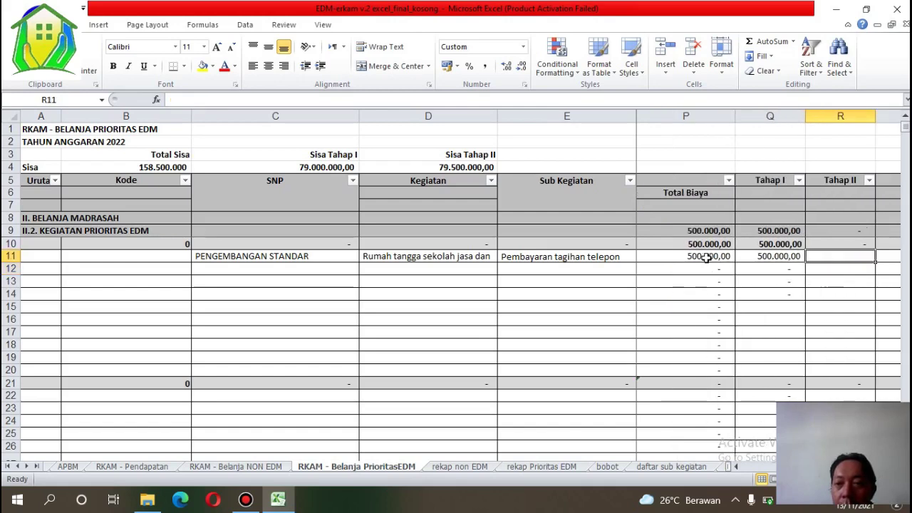
key("Right")
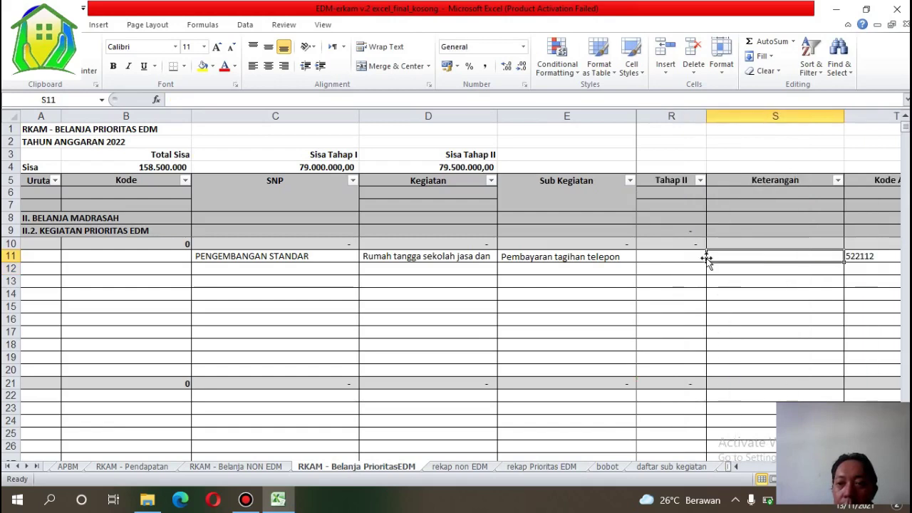
key("Right")
key("Left")
key("Left")
key("Left")
key("Left")
key("Left")
key("Left")
key("Left")
key("Left")
key("Left")
key("Left")
key("Left")
key("Left")
key("Left")
key("Left")
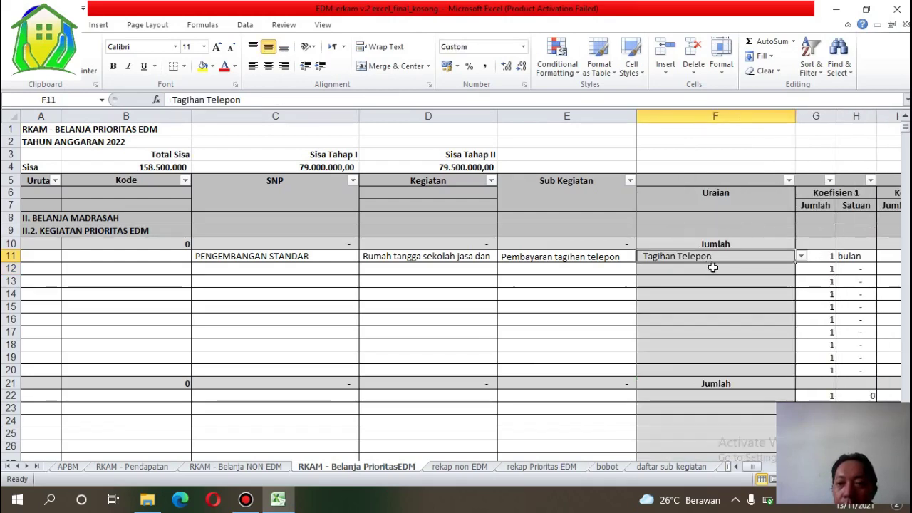
Step: Choose "Bohlam" as the uraian in cell F12, the row below Tagihan Telepon
left_click(712, 267)
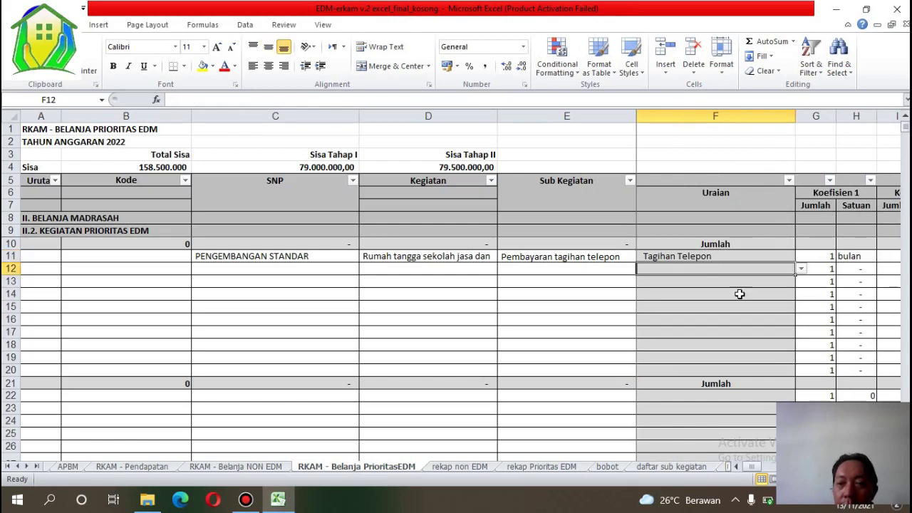
left_click(800, 270)
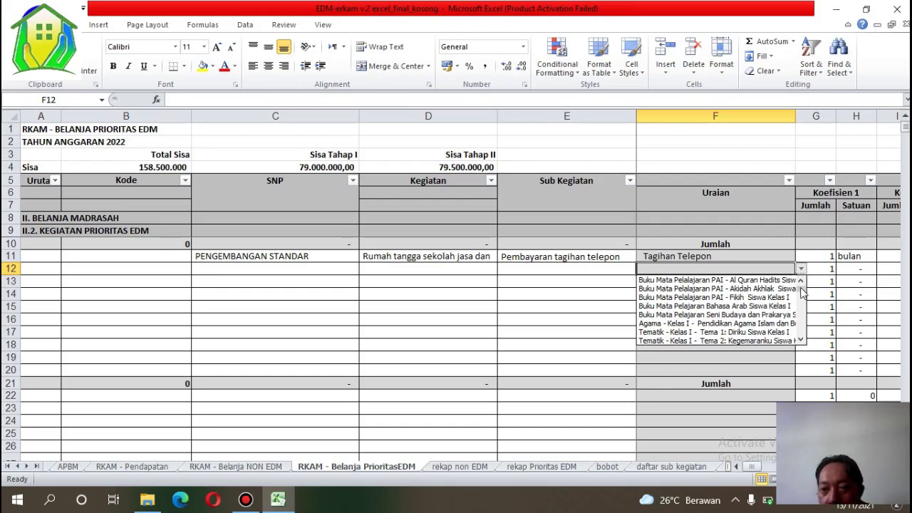
left_click_drag(801, 292, 799, 333)
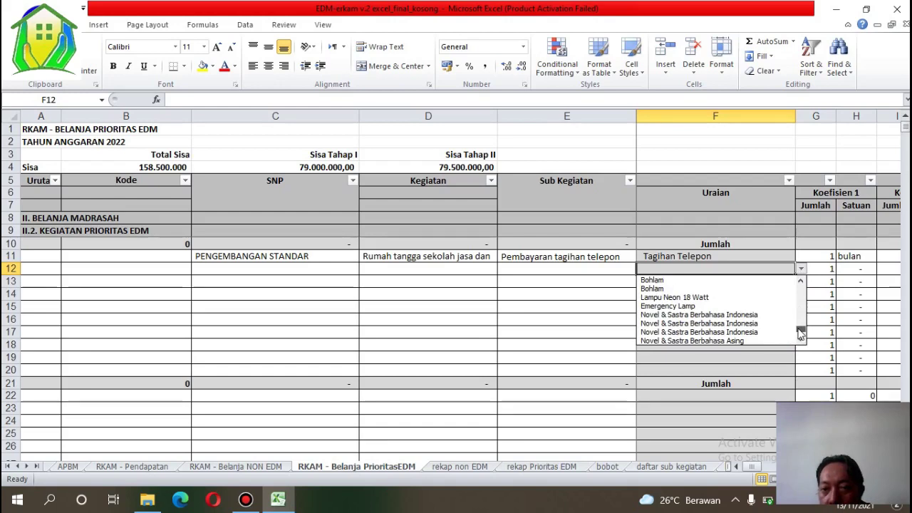
left_click(775, 289)
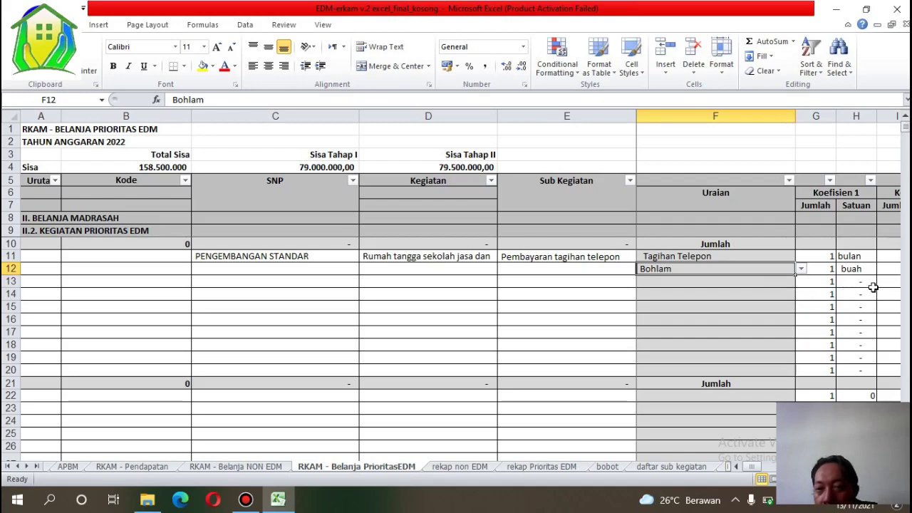
Step: Enter 25000 as the harga satuan for Bohlam in cell O12
key("Right")
key("Right")
key("Right")
key("Right")
key("Right")
key("Right")
key("Right")
key("Right")
key("Right")
key("Right")
key("Right")
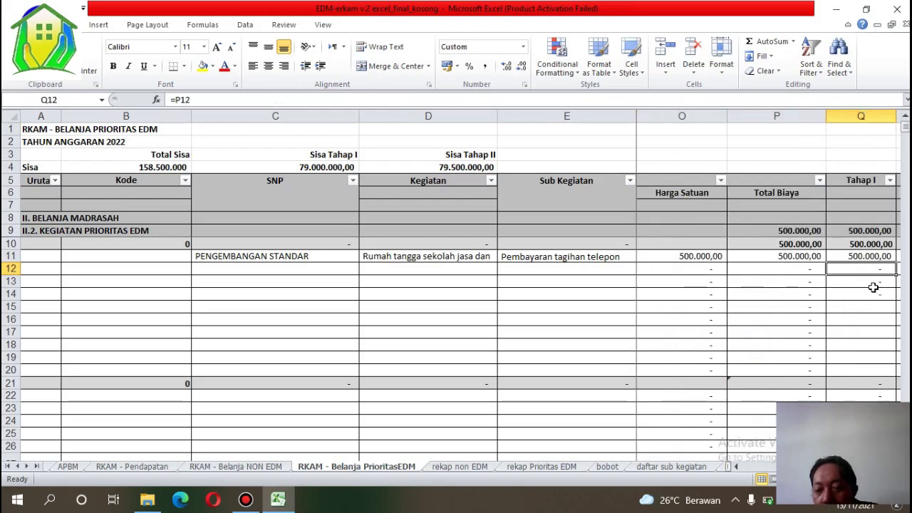
key("Left")
key("Left")
key("Left")
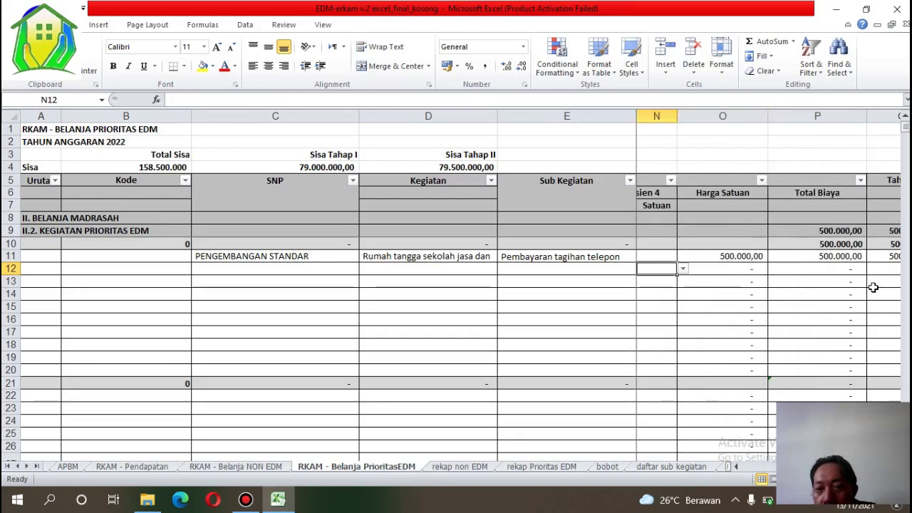
key("Right")
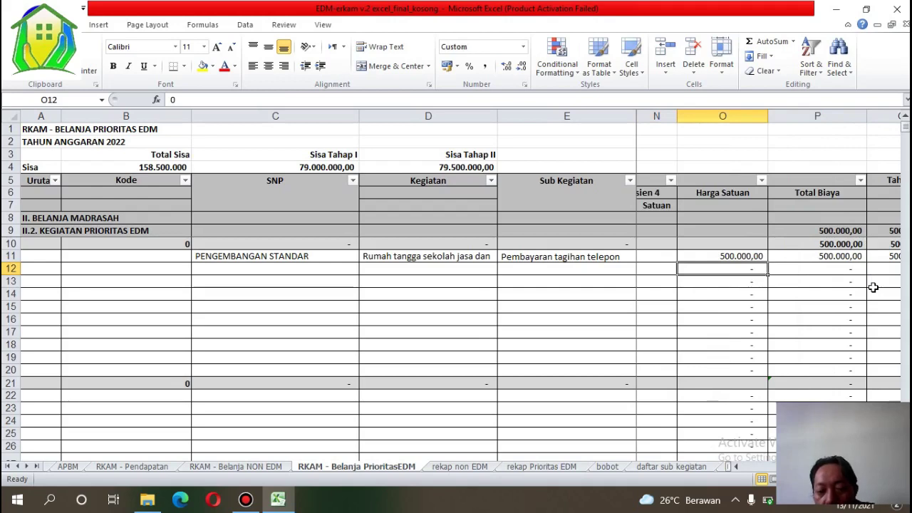
type("2500")
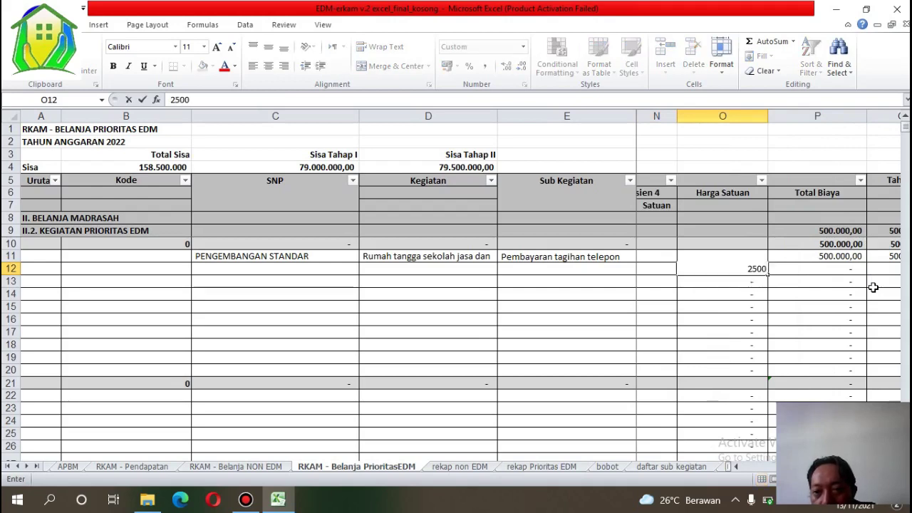
type("0")
key("Return")
key("Up")
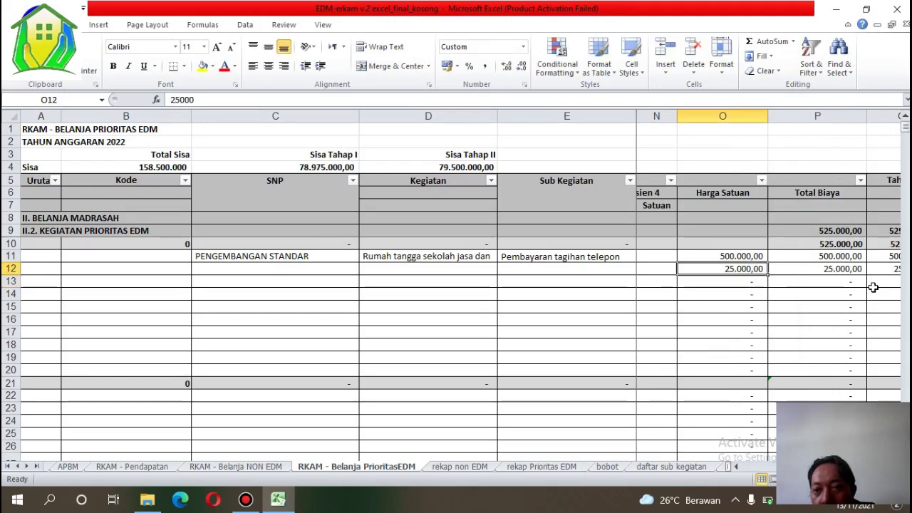
Step: Review the total biaya, Tahap I, Tahap II, keterangan and account code columns of the Bohlam row, and return to the kegiatan columns
key("Right")
key("Right")
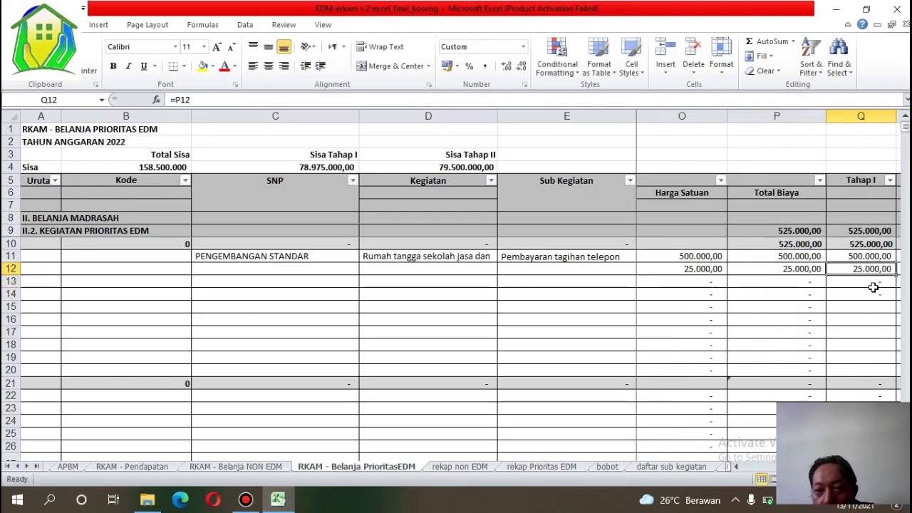
key("Right")
key("Right")
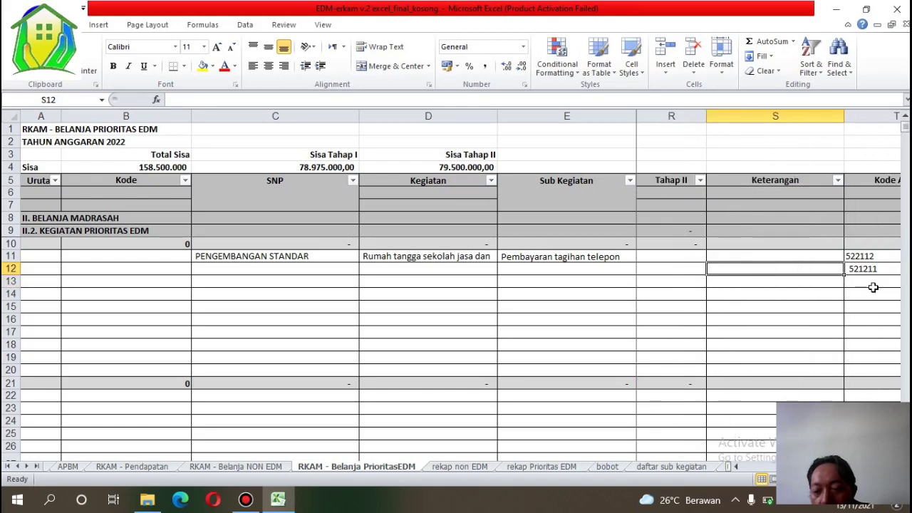
key("Left")
key("Left")
key("Left")
key("Left")
key("Left")
key("Left")
key("Left")
key("Left")
key("Left")
key("Left")
key("Left")
key("Left")
key("Left")
key("Left")
key("Left")
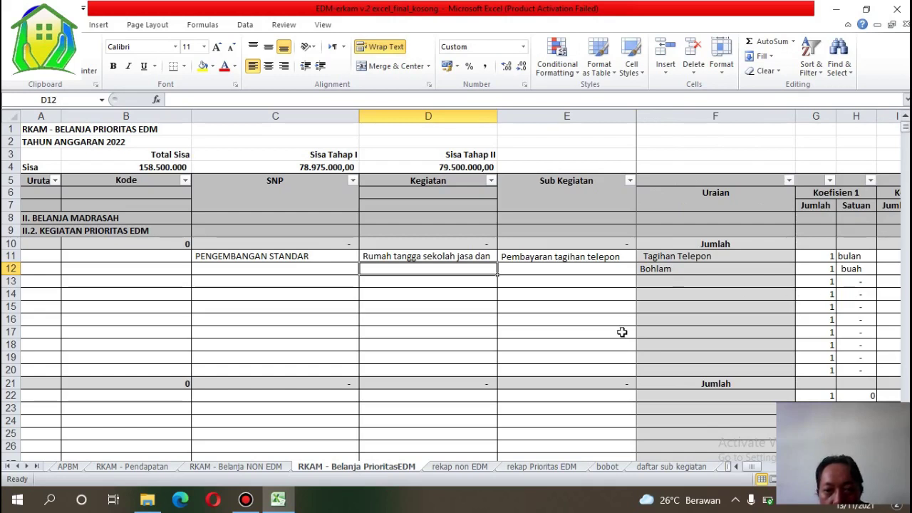
left_click(580, 311)
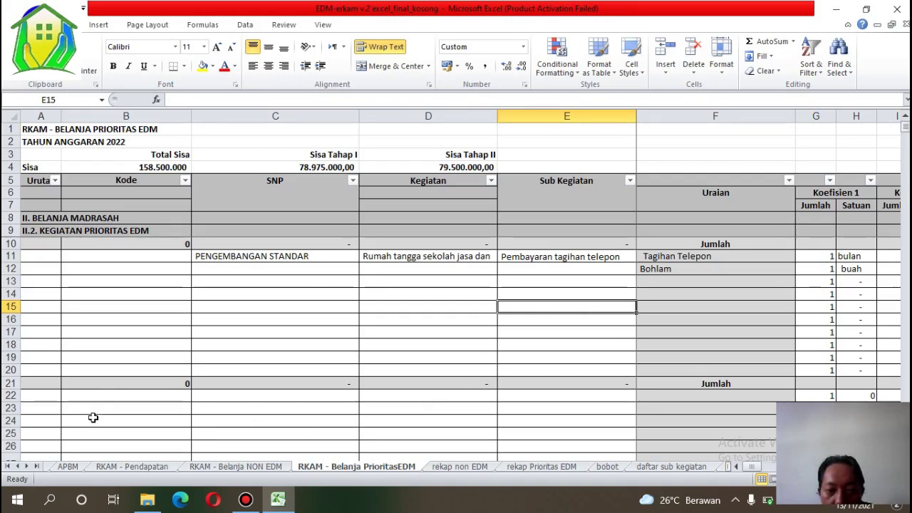
Step: Examine the Belanja Non EDM total and its Pengembangan Standar Kompetensi Lulusan and Pembiayaan lines on the APBM sheet
left_click(68, 466)
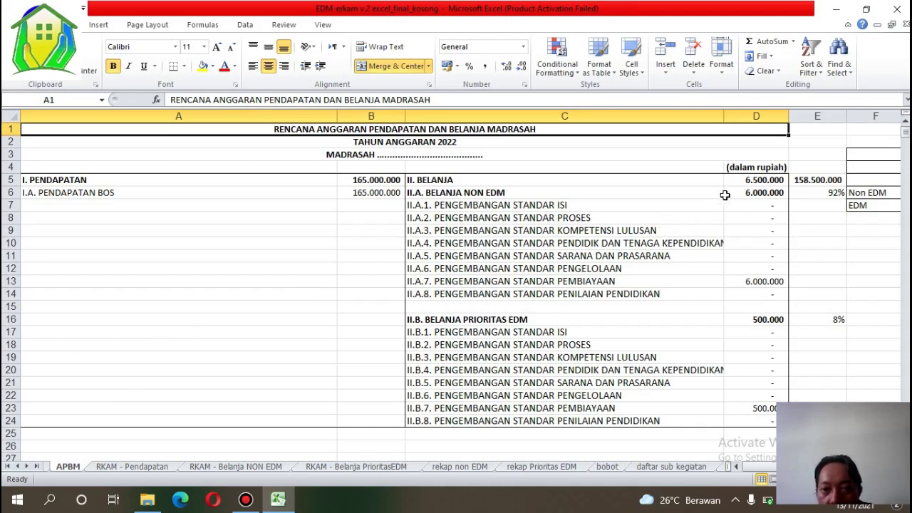
left_click(760, 196)
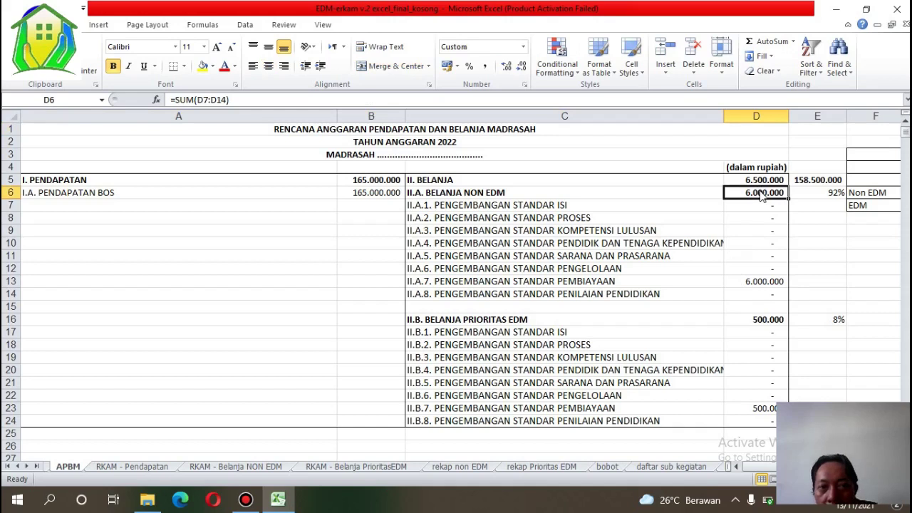
left_click(675, 231)
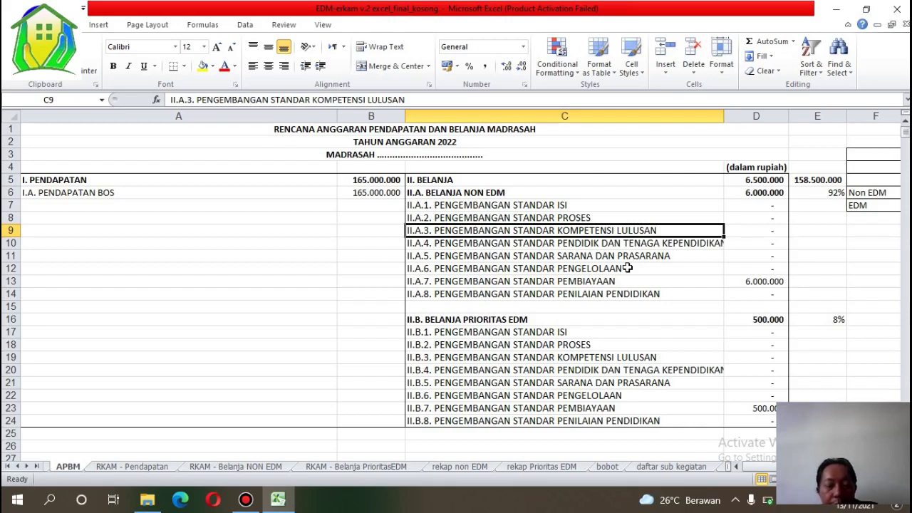
left_click(612, 282)
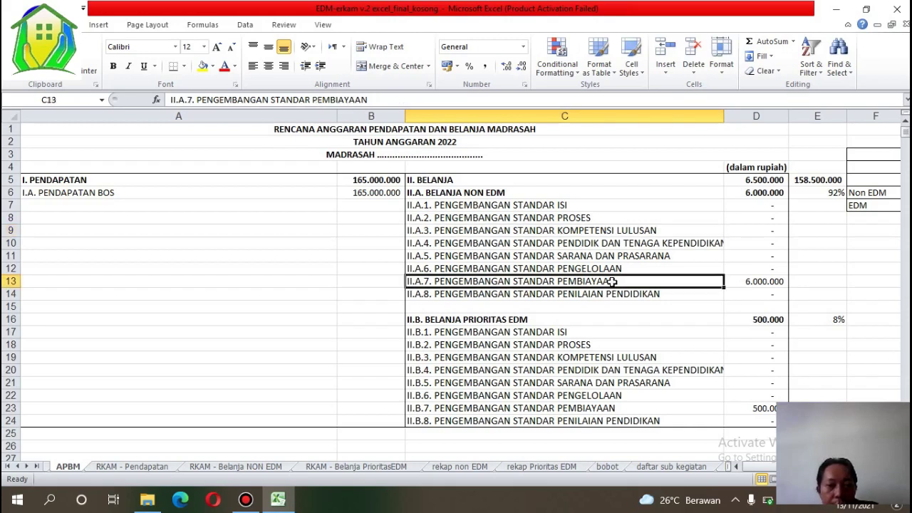